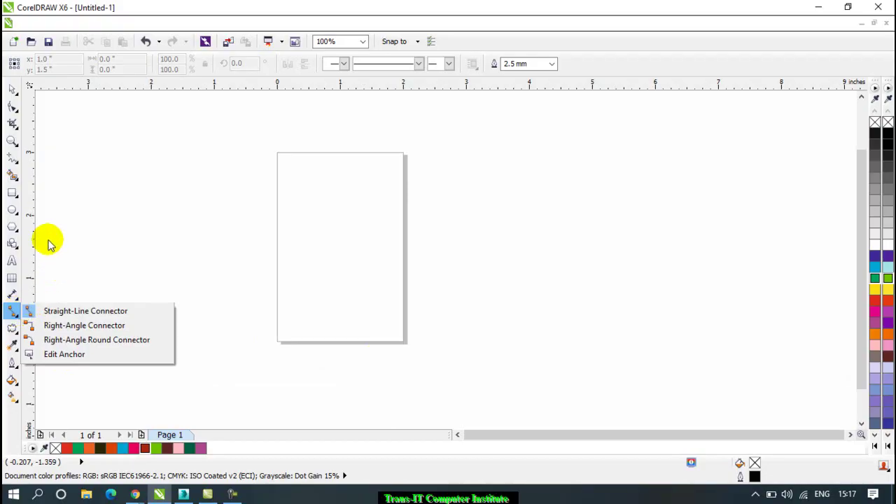
# Draw a cyan-filled rectangle with a Hairline outline, about 0.97 by 0.27 inches, across the page's left edge near the top.
pyautogui.click(12, 190)
pyautogui.moveTo(267, 181); pyautogui.dragTo(394, 218)
pyautogui.click(629, 64)
pyautogui.click(595, 83)
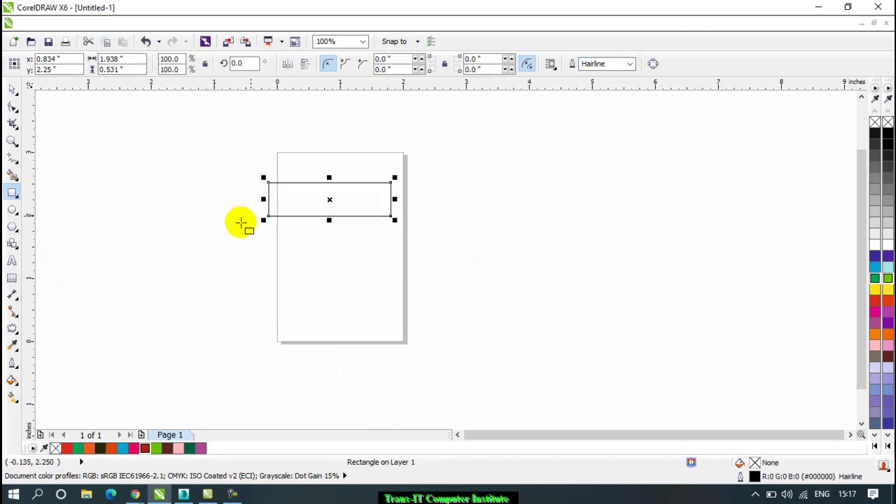
pyautogui.moveTo(395, 221); pyautogui.dragTo(334, 204)
pyautogui.click(875, 269)
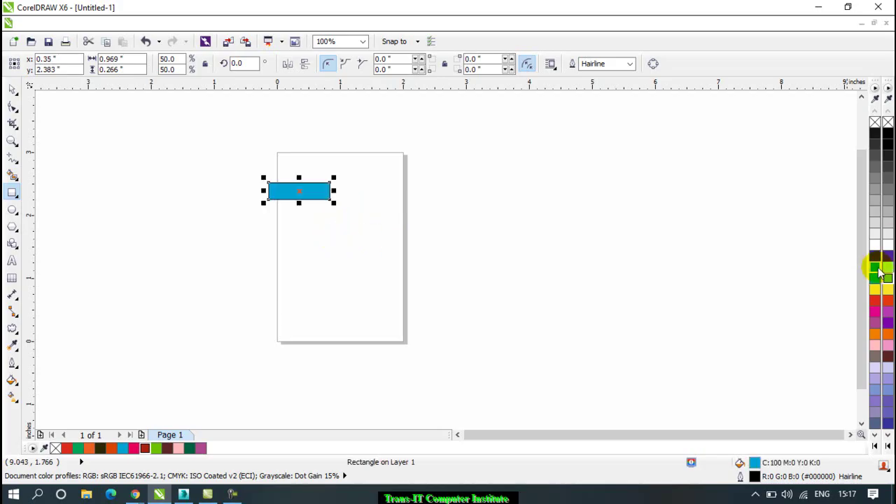
# Place a copy of the cyan rectangle level with the original, across the page's right edge.
pyautogui.moveTo(877, 271); pyautogui.dragTo(390, 190)
pyautogui.click(299, 191)
pyautogui.rightClick(390, 191)
pyautogui.scroll(1, 331, 193)
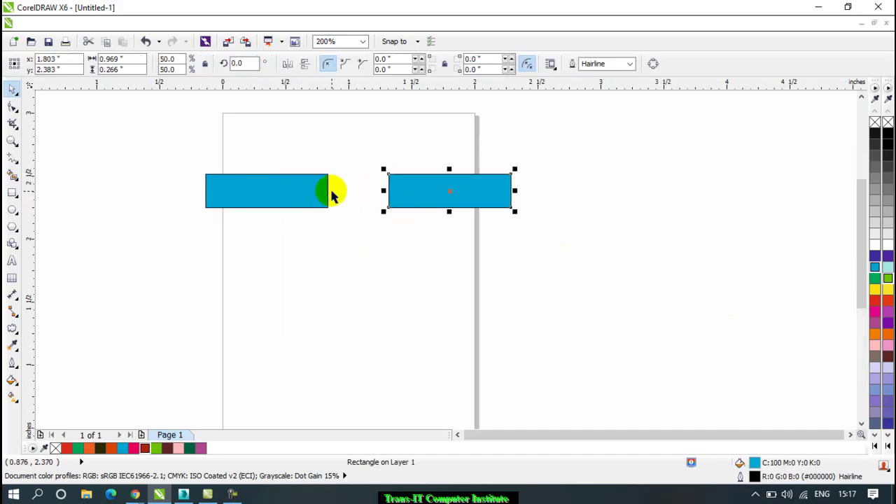
# Draw a vertical straight-line connector about 0.68 inches long down from the left blue rectangle's bottom midpoint, with Hairline width.
pyautogui.click(12, 311)
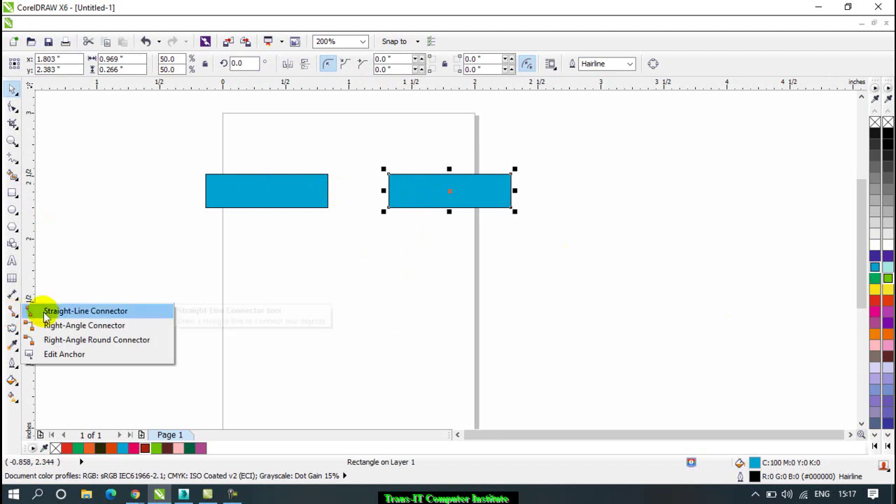
pyautogui.click(70, 311)
pyautogui.moveTo(268, 208); pyautogui.dragTo(263, 293)
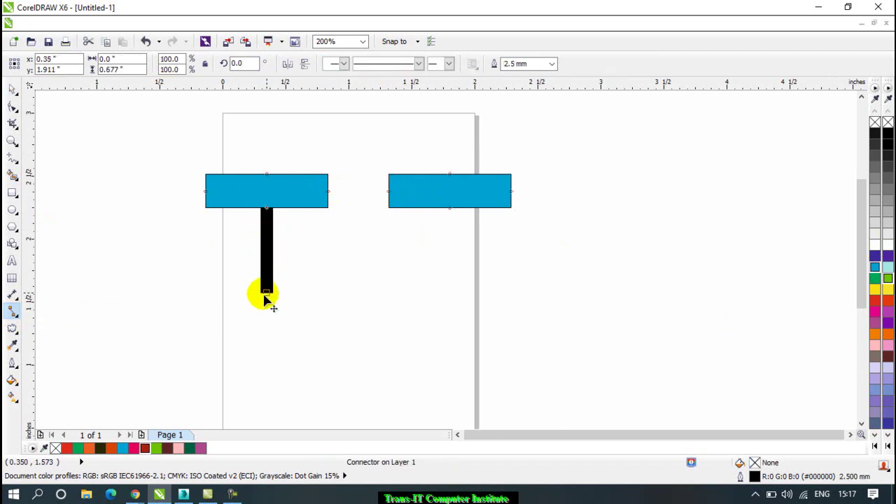
pyautogui.click(553, 64)
pyautogui.scroll(5, 532, 88)
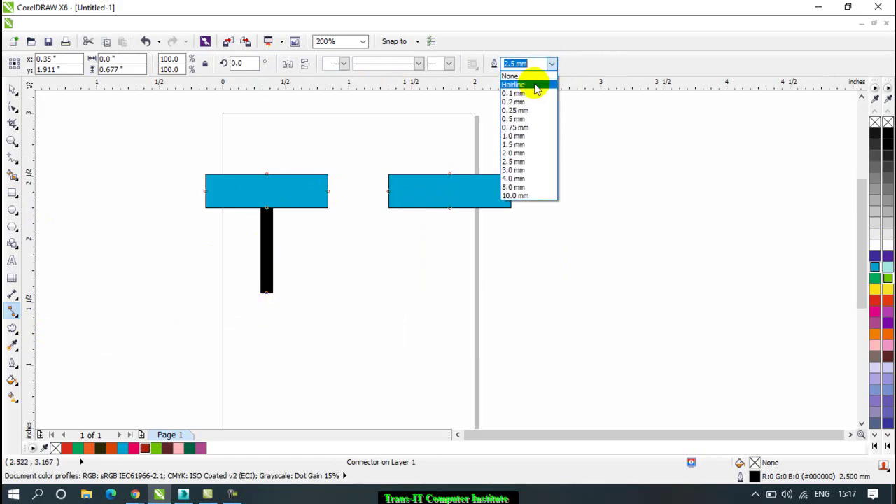
pyautogui.click(532, 86)
pyautogui.click(12, 89)
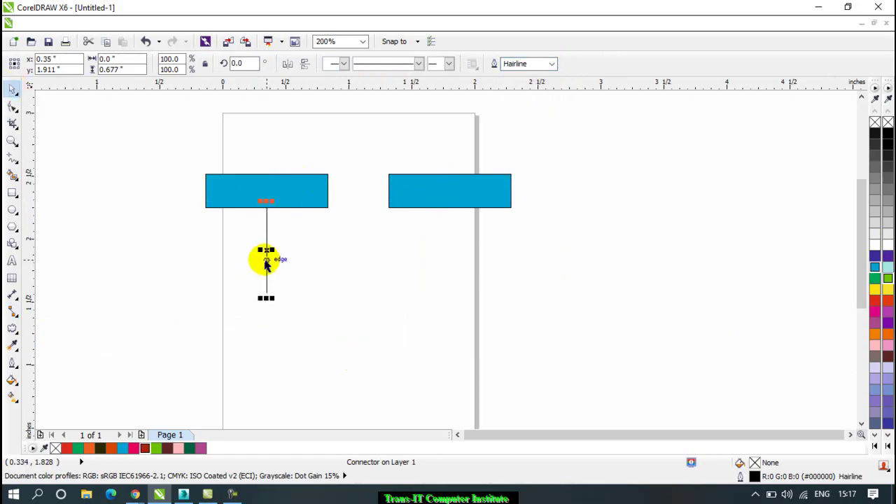
# Set the outline width to 0.1 mm for the vertical connector and as the default for new objects.
pyautogui.click(23, 362)
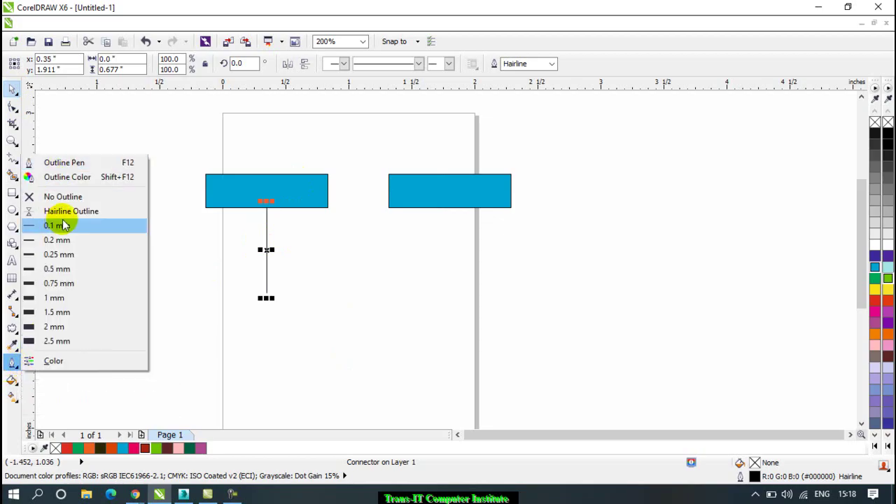
pyautogui.click(58, 226)
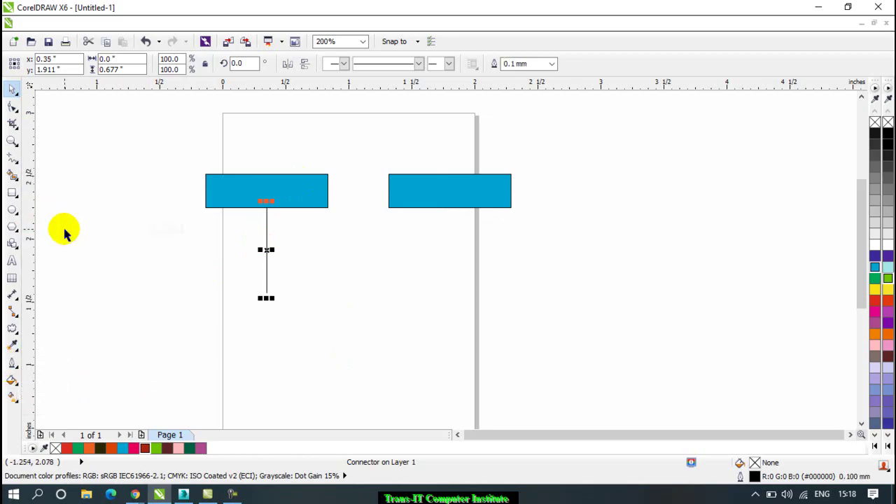
pyautogui.click(94, 308)
pyautogui.click(10, 370)
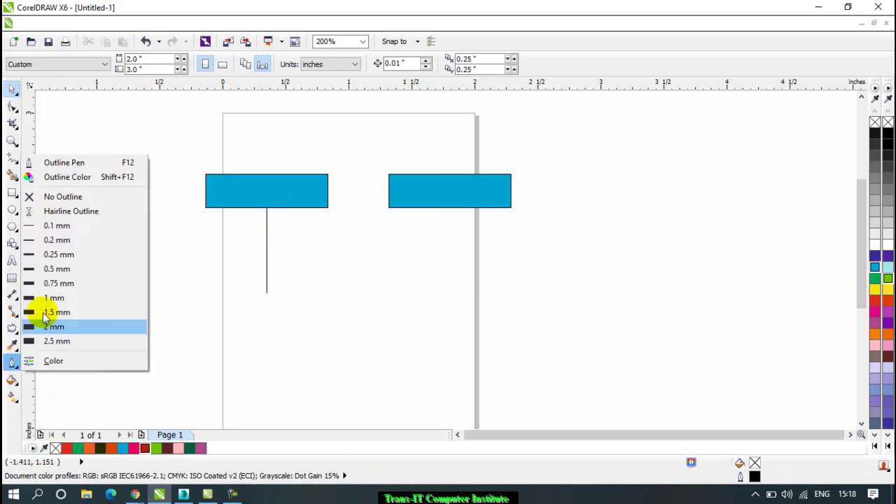
pyautogui.click(58, 225)
pyautogui.click(426, 339)
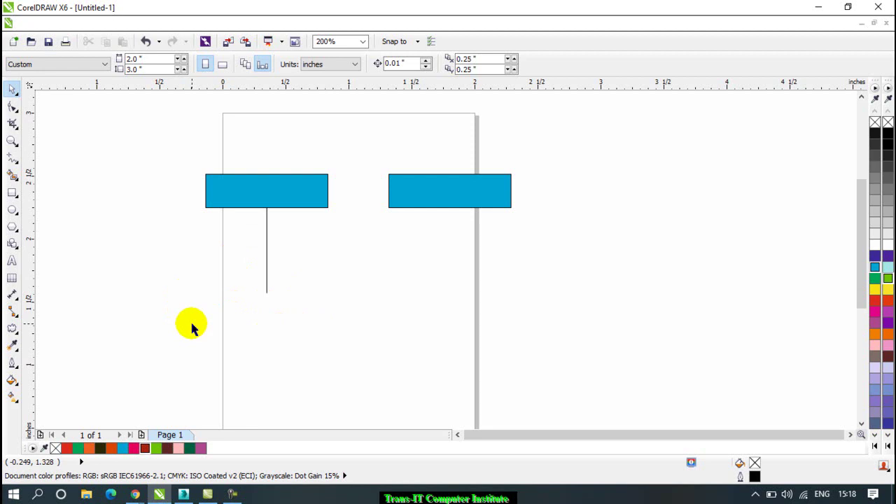
# Draw a right-angle connector about 1.53 by 0.85 inches from the left blue rectangle's bottom midpoint to below the right one.
pyautogui.click(17, 317)
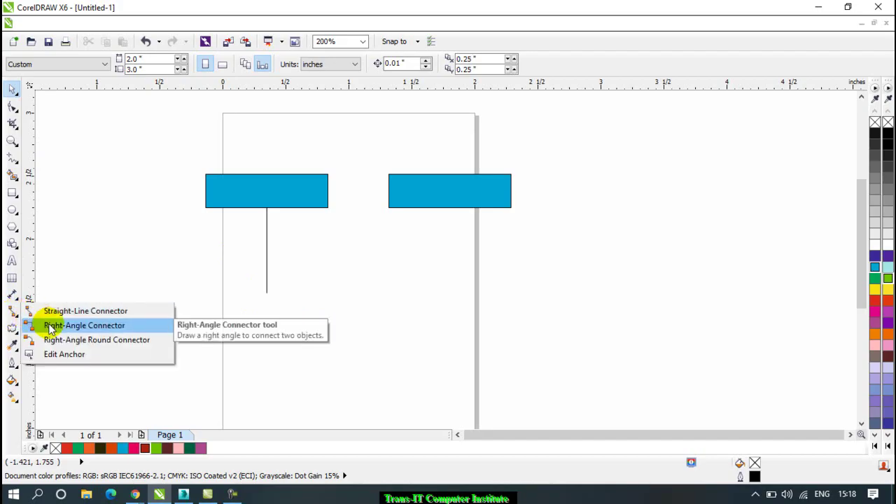
pyautogui.click(51, 326)
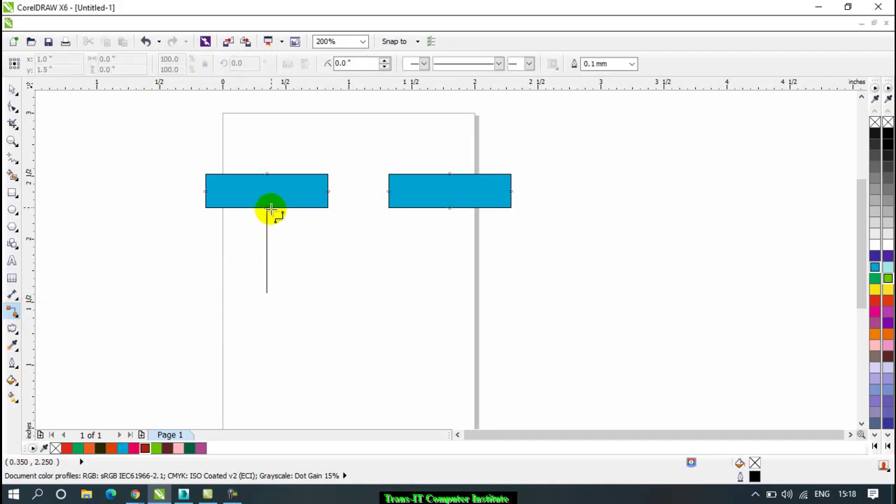
pyautogui.moveTo(266, 207)
pyautogui.mouseDown()
pyautogui.moveTo(281, 303)
pyautogui.moveTo(460, 314)
pyautogui.mouseUp()
pyautogui.click(13, 89)
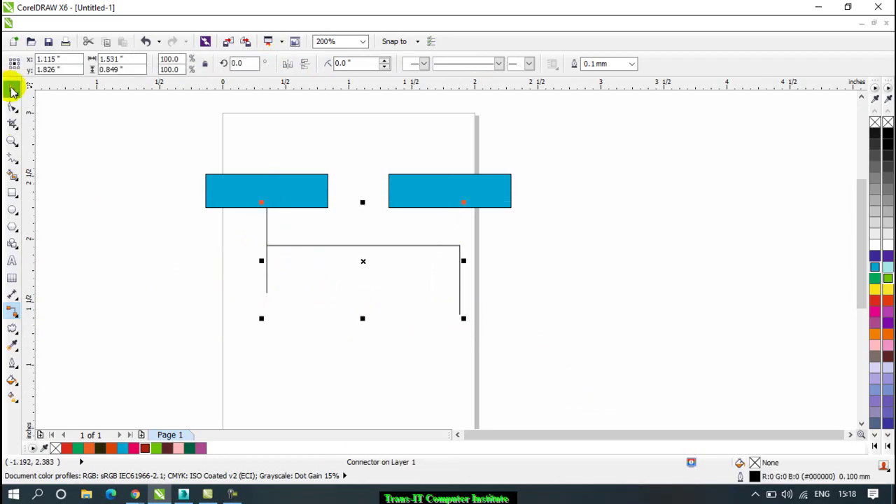
# Delete the vertical straight-line connector below the left blue rectangle.
pyautogui.click(269, 234)
pyautogui.click(273, 297)
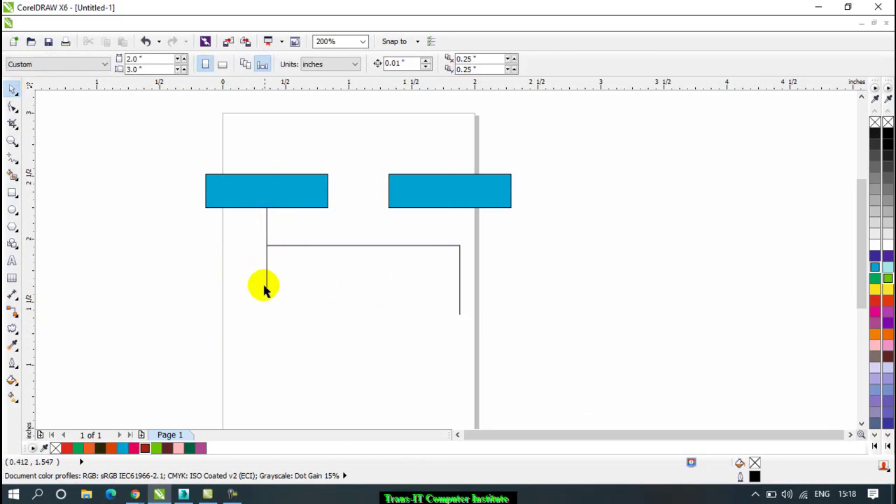
pyautogui.click(267, 293)
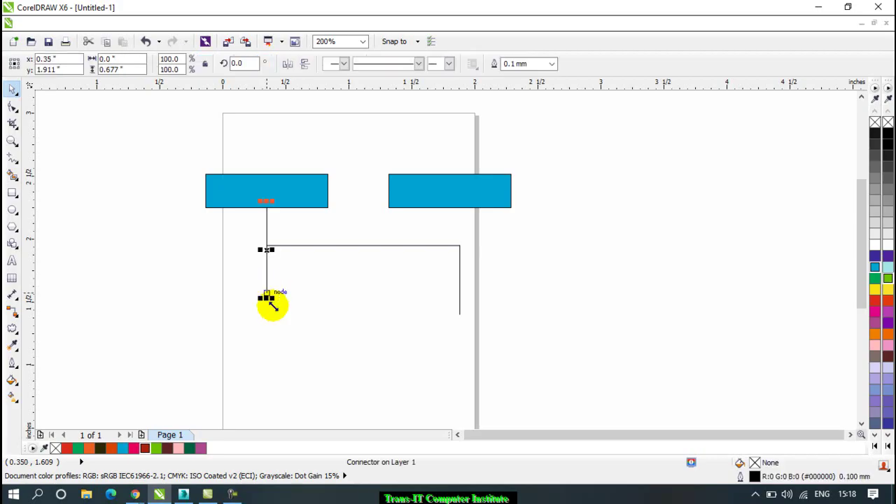
pyautogui.click(344, 353)
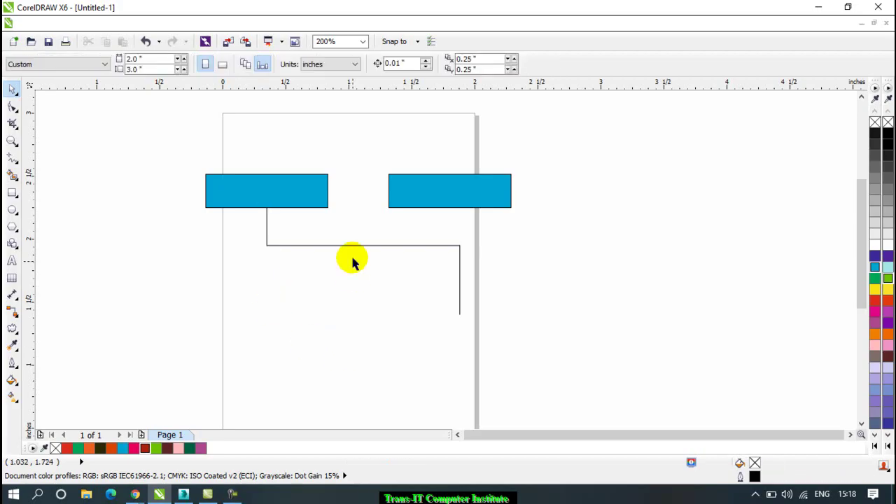
# Draw a red-filled rectangle about 1.06 by 0.58 inches with its top edge at the right-angle connector's lower end.
pyautogui.click(12, 193)
pyautogui.moveTo(497, 314)
pyautogui.mouseDown()
pyautogui.moveTo(406, 354)
pyautogui.moveTo(363, 387)
pyautogui.mouseUp()
pyautogui.click(875, 301)
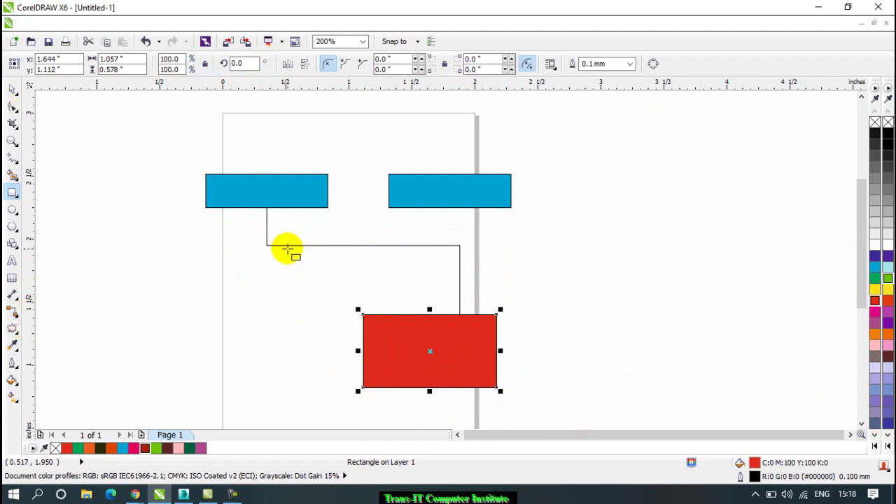
# Use Edit Anchor to move the anchor at the connector's lower end to the right blue rectangle's right-edge midpoint.
pyautogui.click(14, 315)
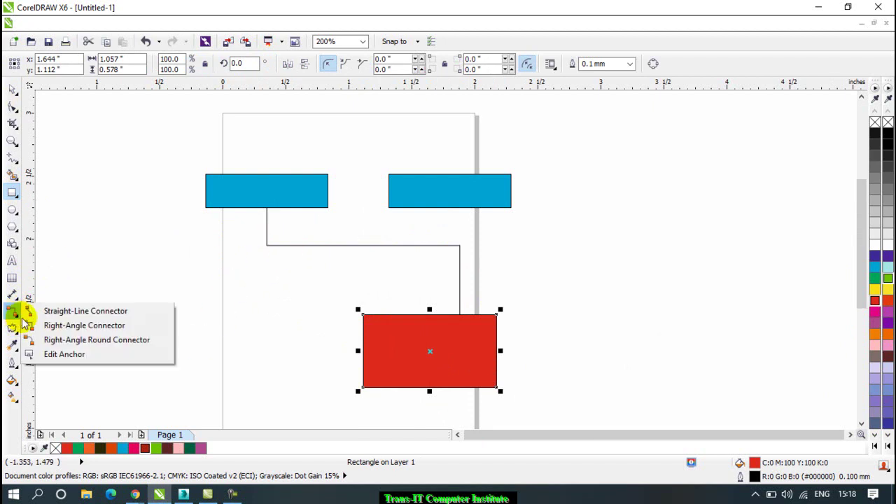
pyautogui.click(60, 355)
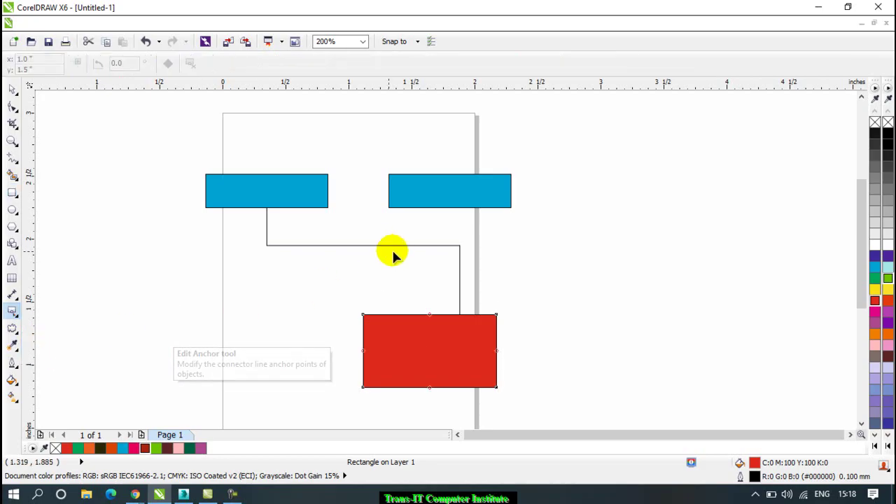
pyautogui.click(440, 246)
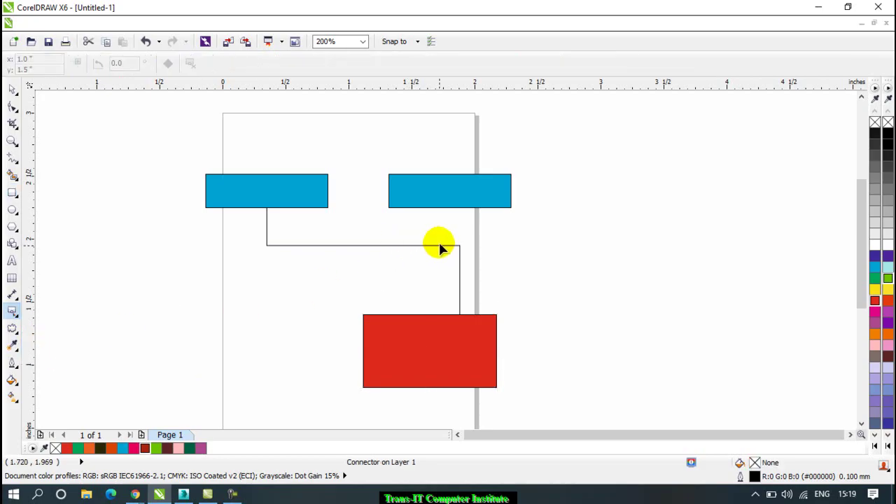
pyautogui.scroll(1, 482, 318)
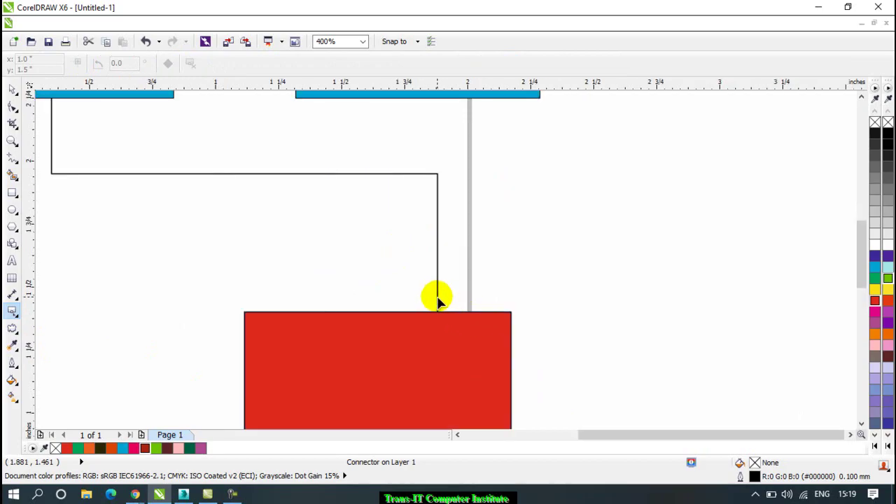
pyautogui.scroll(-1, 437, 301)
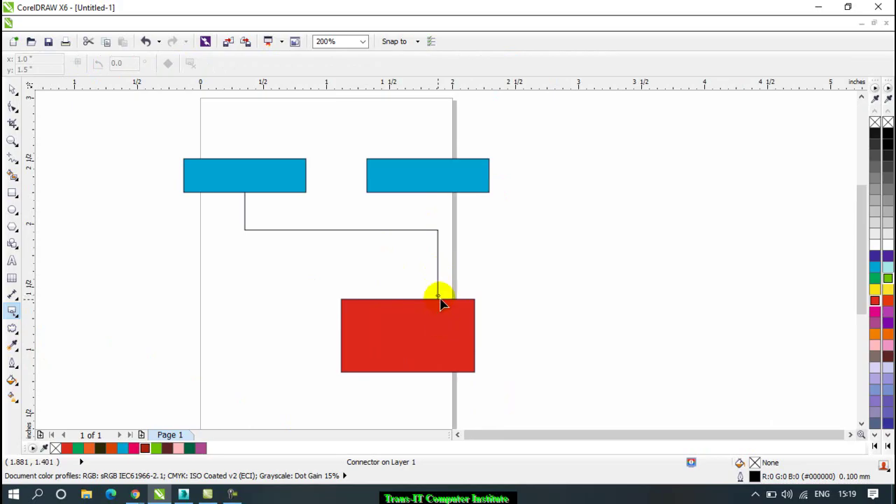
pyautogui.moveTo(438, 296); pyautogui.dragTo(493, 179)
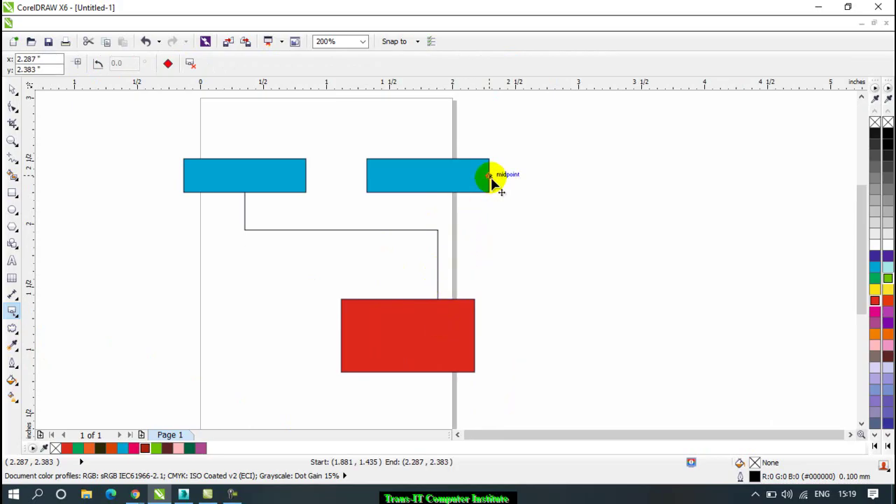
pyautogui.moveTo(492, 180); pyautogui.dragTo(492, 183)
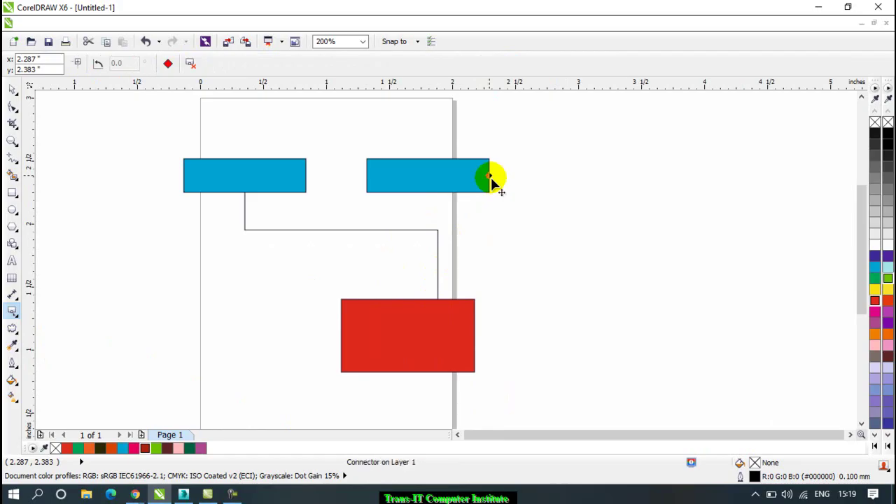
# Reroute the right-angle connector's lower end to the right-edge midpoint of the right blue rectangle.
pyautogui.click(10, 91)
pyautogui.click(304, 223)
pyautogui.click(439, 296)
pyautogui.moveTo(441, 289); pyautogui.dragTo(494, 167)
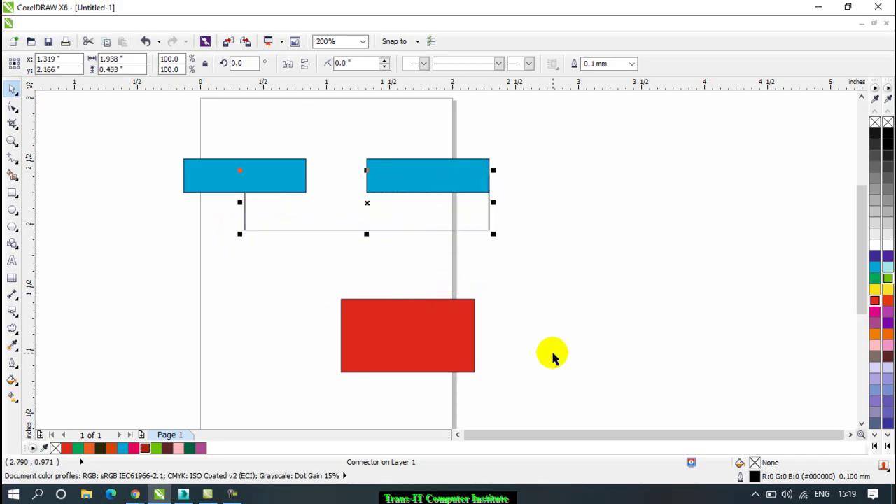
pyautogui.moveTo(204, 193); pyautogui.dragTo(366, 201)
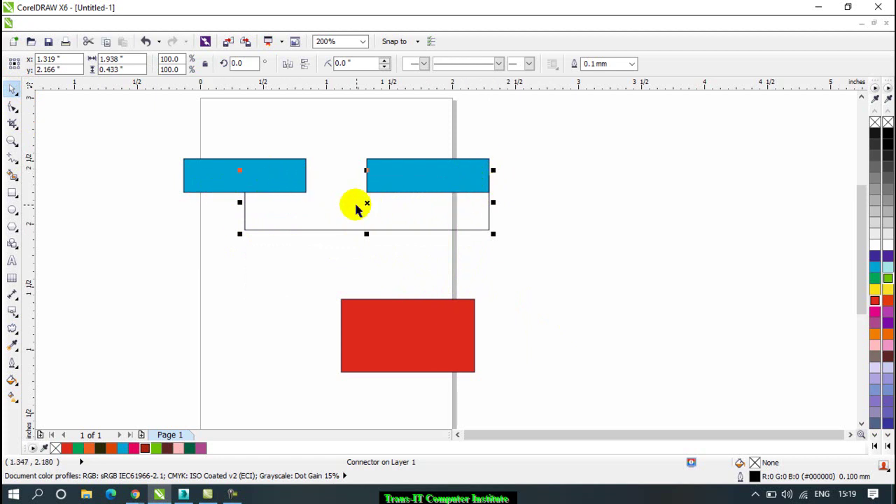
pyautogui.moveTo(474, 172); pyautogui.dragTo(384, 244)
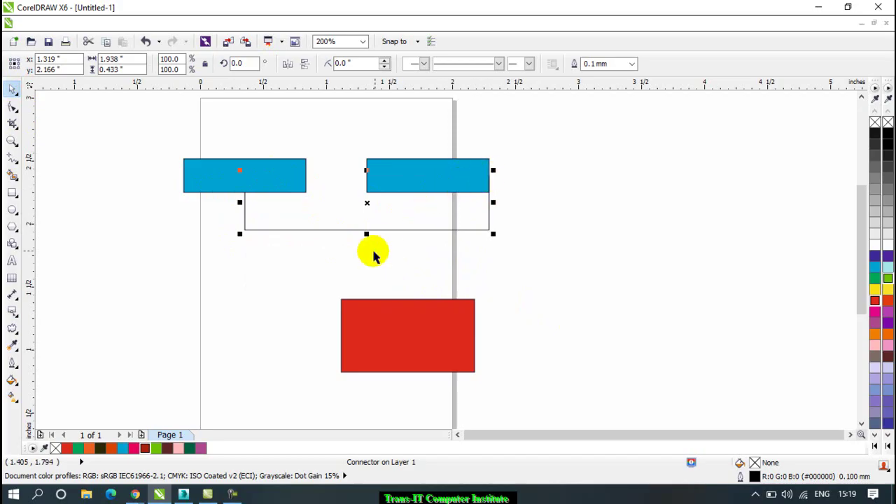
# Add a vertical straight-line connector about 0.48 inches long between the right-angle connector's horizontal segment and the red rectangle's top midpoint.
pyautogui.click(12, 295)
pyautogui.click(26, 308)
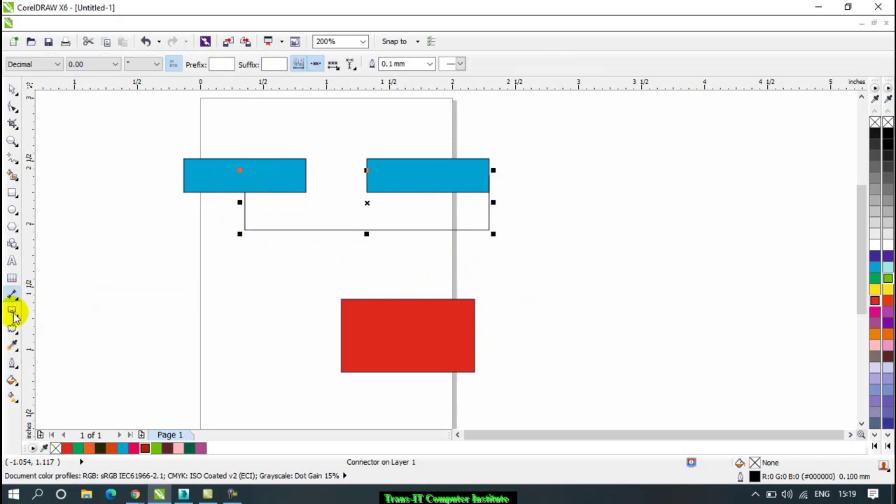
pyautogui.click(14, 311)
pyautogui.click(56, 311)
pyautogui.moveTo(361, 232); pyautogui.dragTo(369, 311)
pyautogui.click(13, 89)
pyautogui.moveTo(365, 246); pyautogui.dragTo(405, 239)
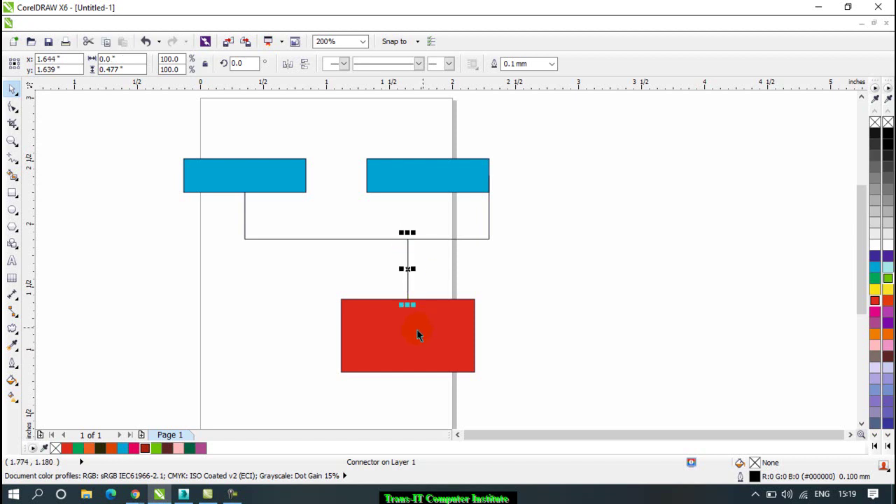
pyautogui.click(327, 323)
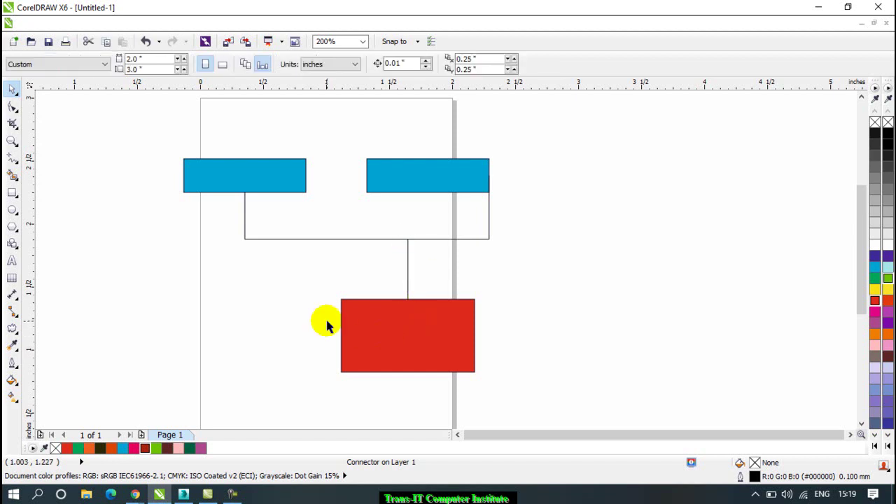
# Draw a right-angle round connector about 1.65 by 1.33 inches from the red rectangle's bottom edge down to the right.
pyautogui.click(13, 313)
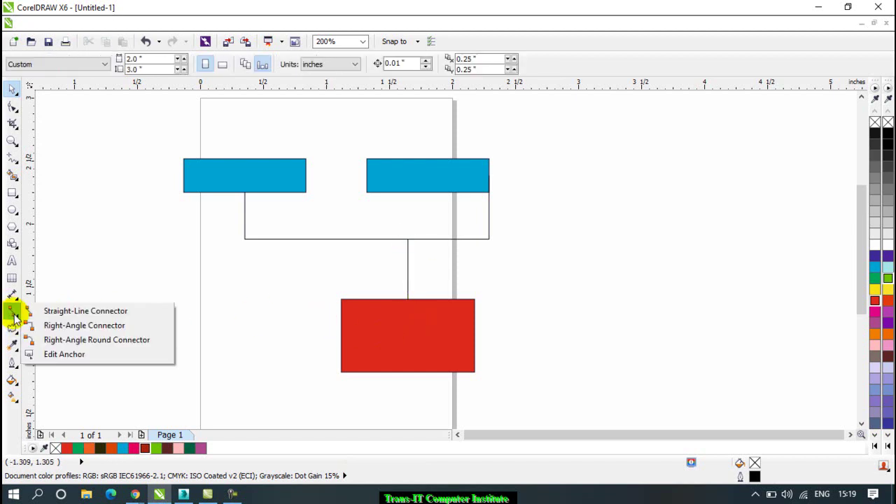
pyautogui.click(71, 341)
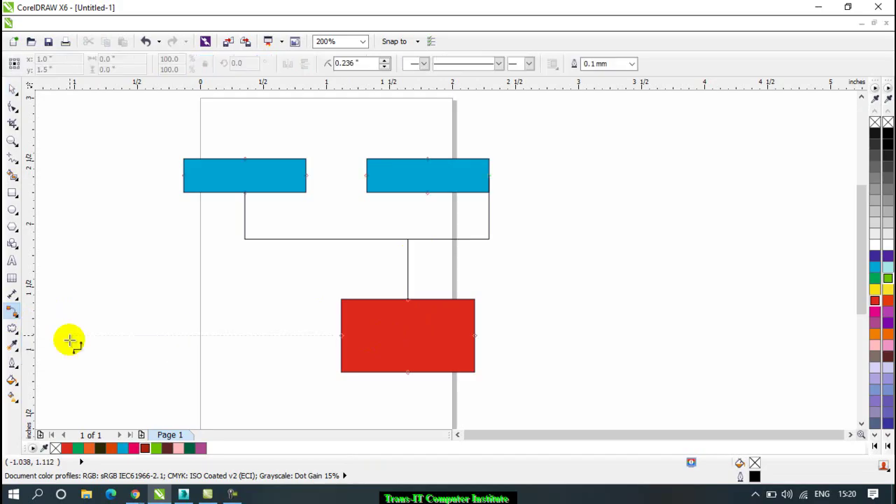
pyautogui.scroll(-3, 300, 296)
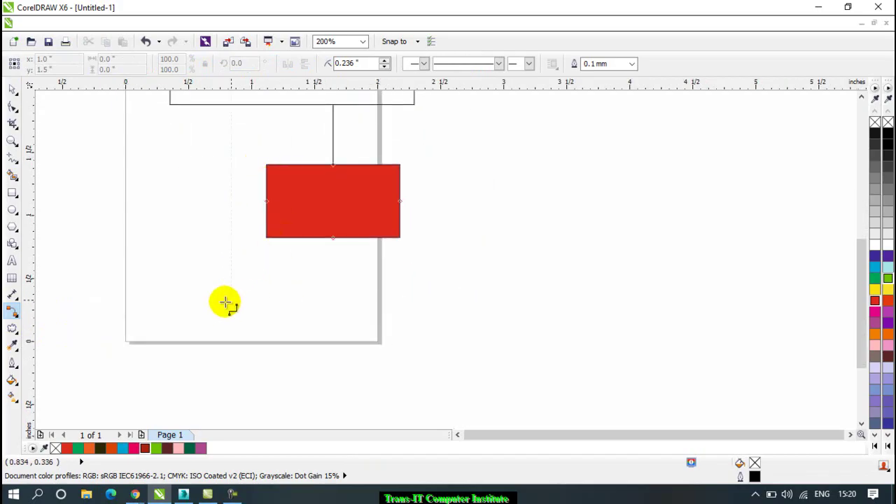
pyautogui.moveTo(309, 239); pyautogui.dragTo(441, 336)
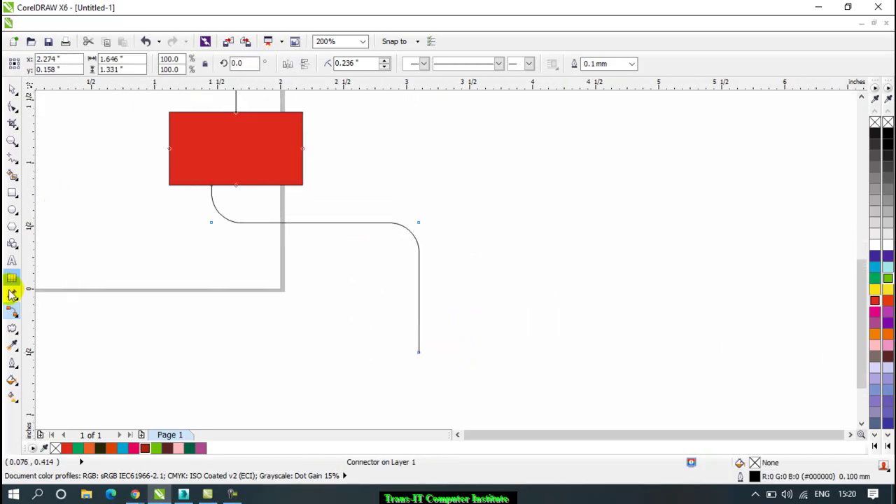
# Use Edit Anchor to move the anchor at the round connector's lower end to the red rectangle's right-edge midpoint.
pyautogui.click(13, 316)
pyautogui.click(60, 354)
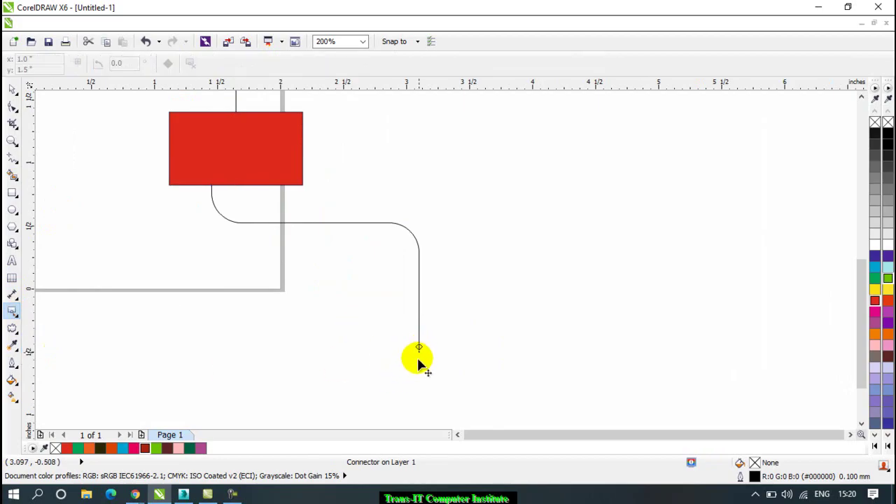
pyautogui.moveTo(418, 347); pyautogui.dragTo(305, 150)
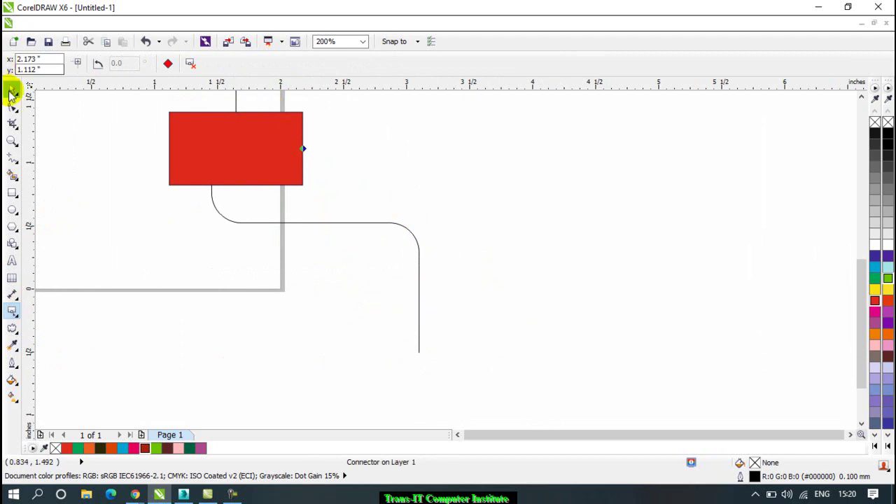
# Reroute the round connector's lower end to align with the red rectangle's right edge, about 0.72 by 0.86 inches overall.
pyautogui.click(12, 89)
pyautogui.moveTo(420, 319); pyautogui.dragTo(305, 150)
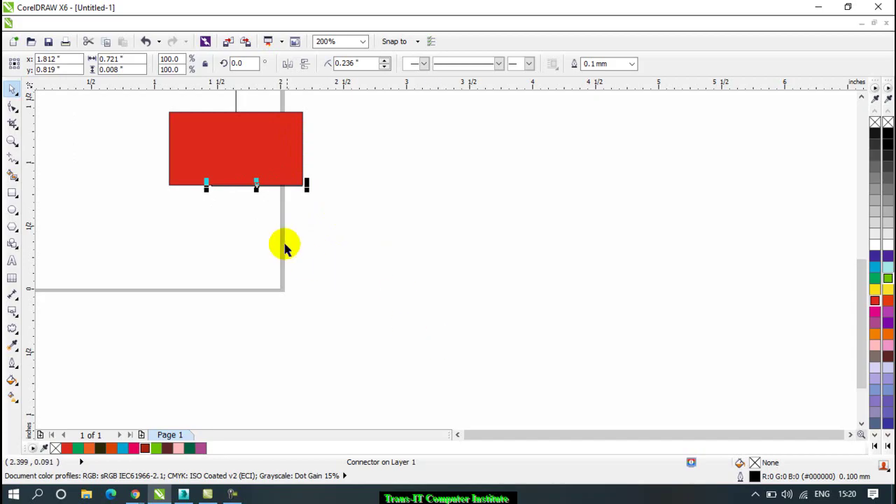
pyautogui.moveTo(256, 185); pyautogui.dragTo(256, 296)
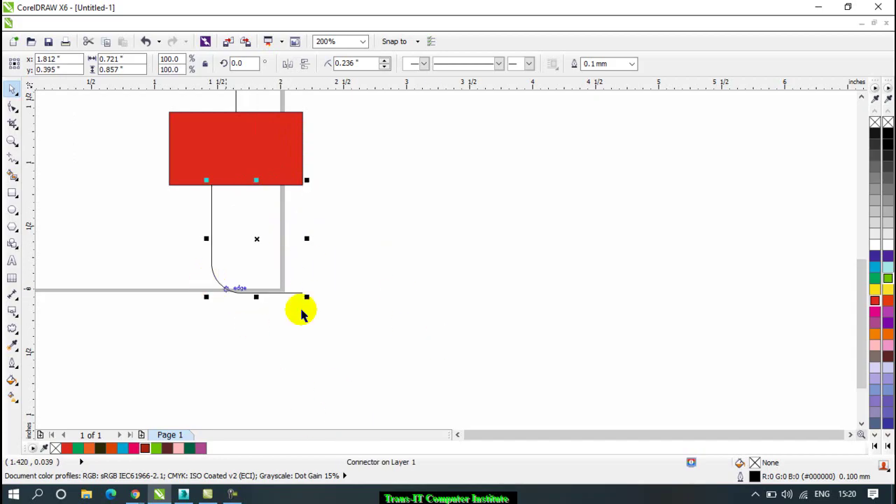
# Stretch the round connector to about 2.43 by 1.22 inches, running right and down from the red rectangle.
pyautogui.scroll(2, 430, 336)
pyautogui.scroll(-1, 343, 346)
pyautogui.moveTo(339, 338); pyautogui.dragTo(540, 334)
pyautogui.press('Escape')
pyautogui.moveTo(341, 280); pyautogui.dragTo(552, 288)
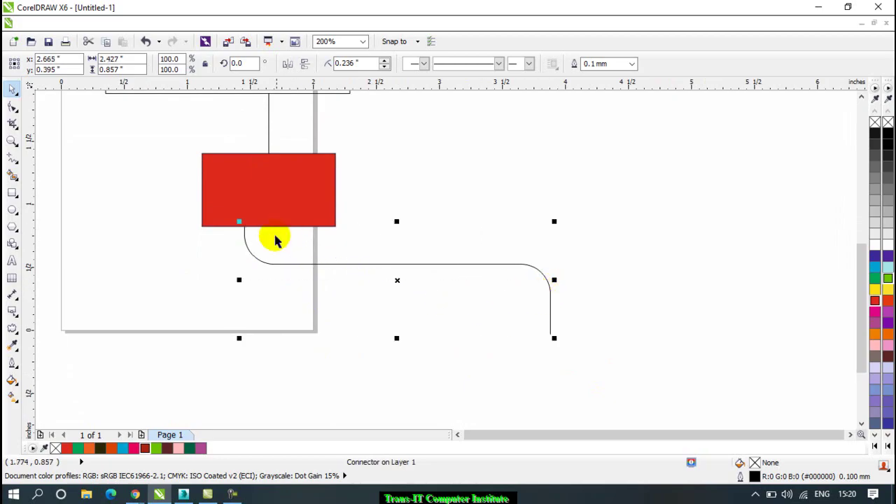
pyautogui.moveTo(395, 339); pyautogui.dragTo(396, 384)
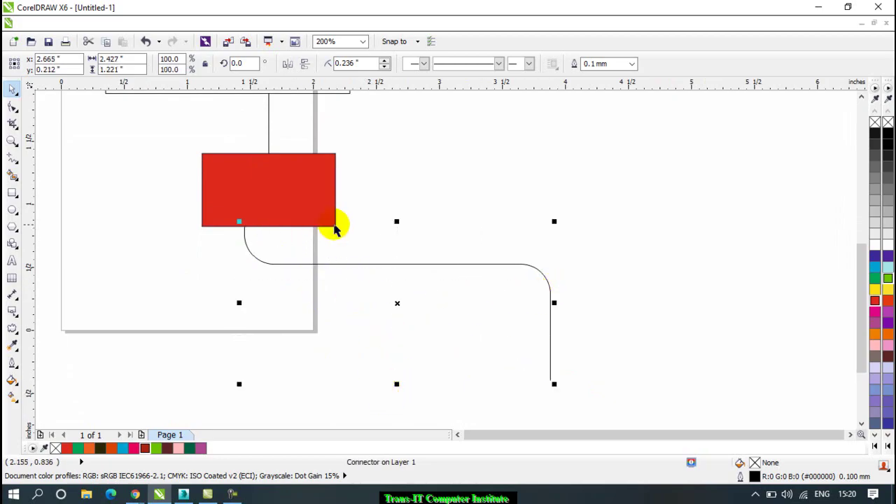
pyautogui.scroll(-1, 366, 270)
pyautogui.click(499, 261)
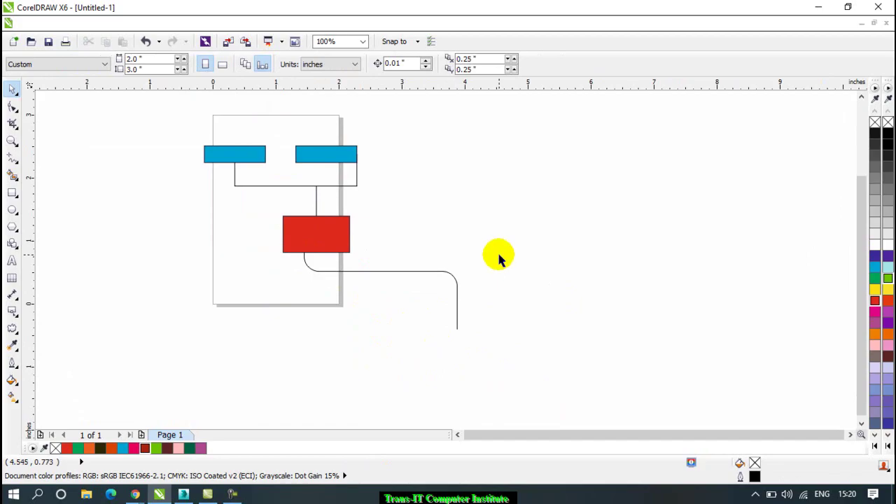
pyautogui.click(232, 494)
pyautogui.click(507, 425)
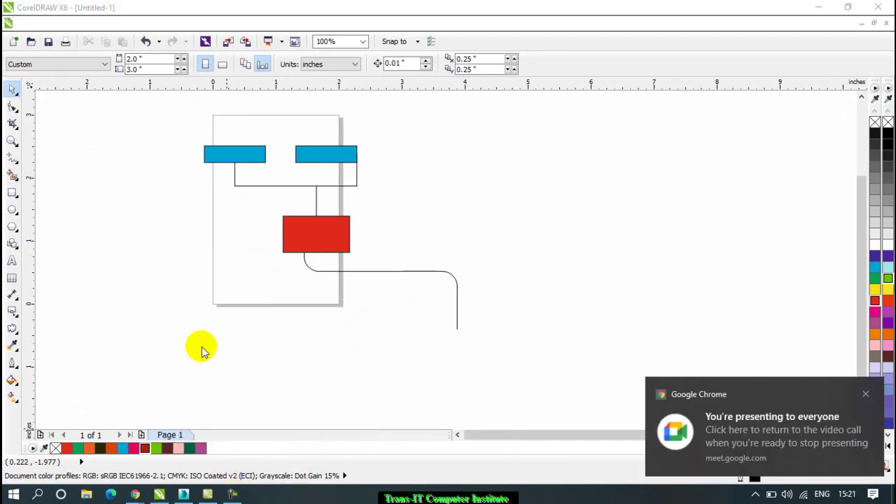
pyautogui.click(12, 311)
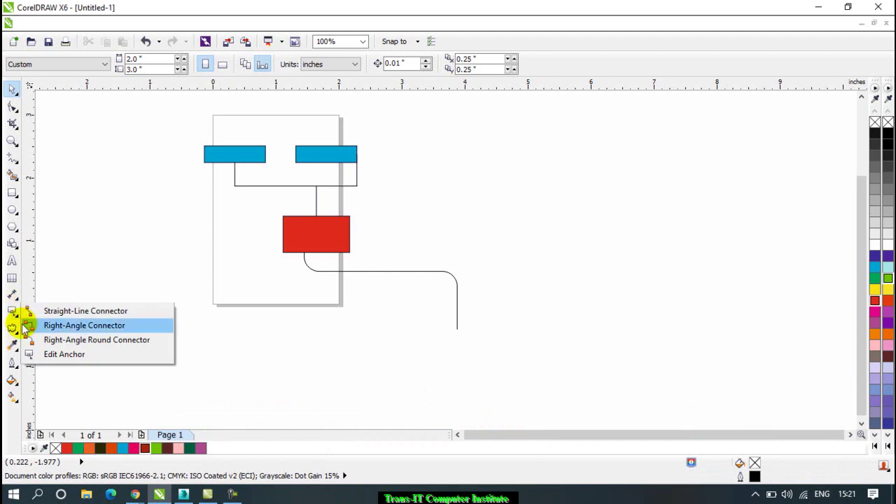
pyautogui.click(13, 329)
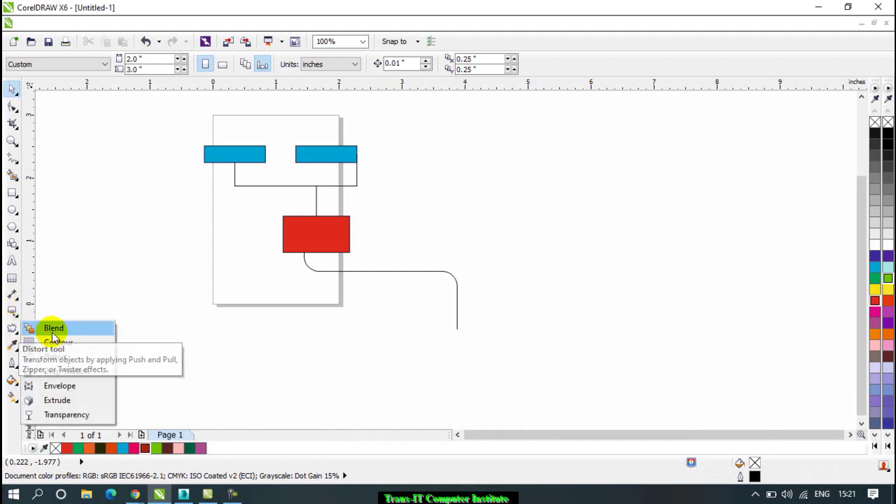
# Draw a rectangle about 1.96 by 1.23 inches in the empty area right of the diagram and fill it with cyan.
pyautogui.hscroll(5, 144, 241)
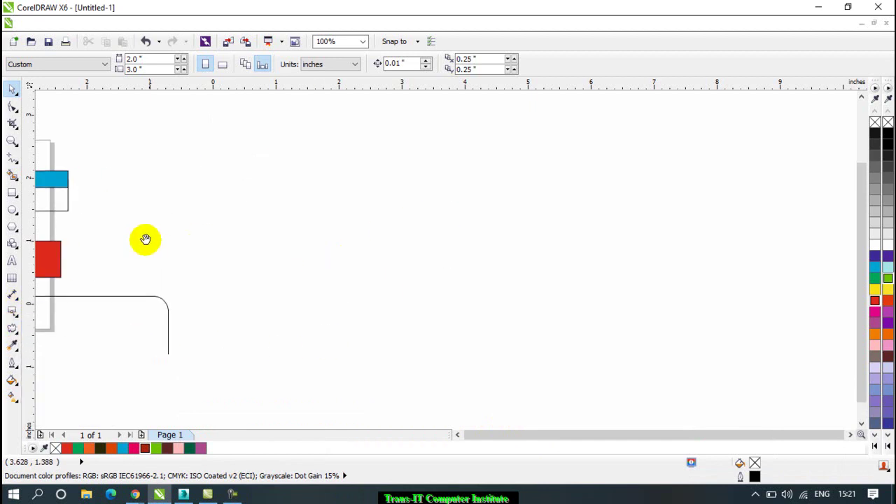
pyautogui.click(12, 192)
pyautogui.moveTo(383, 207); pyautogui.dragTo(508, 284)
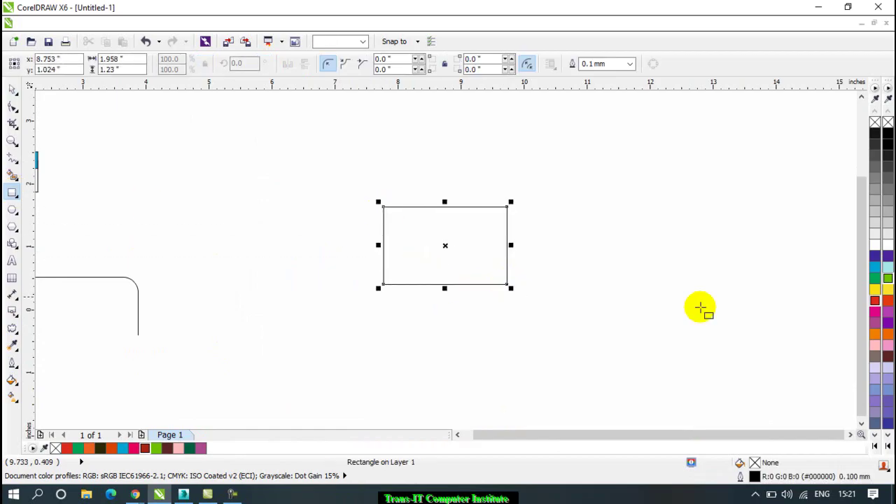
pyautogui.click(874, 270)
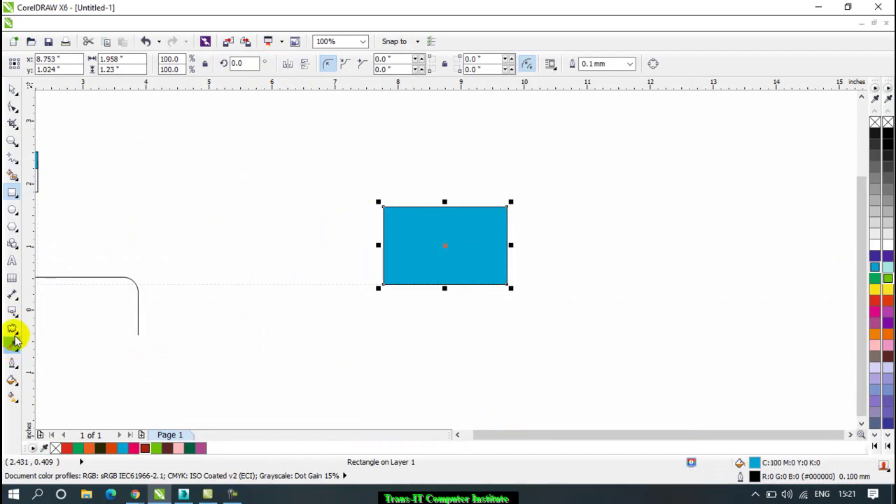
# Duplicate the cyan rectangle about 4.07 inches to the right at the same height.
pyautogui.hscroll(4, 296, 270)
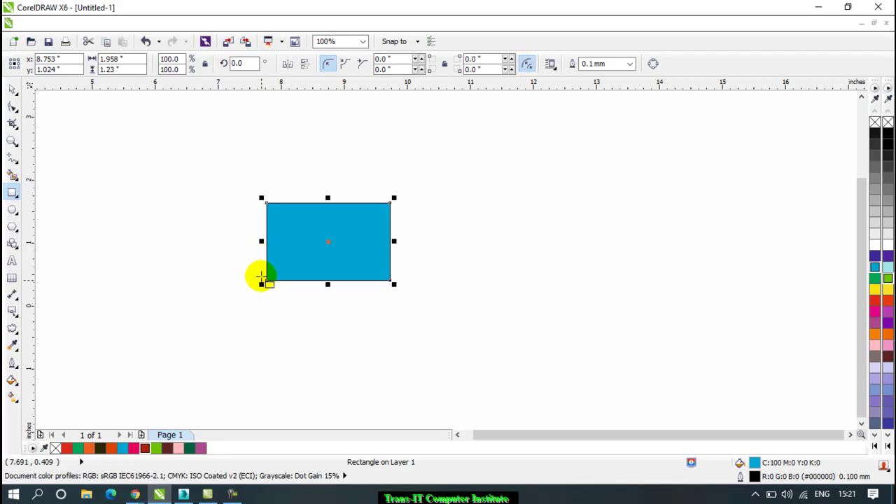
pyautogui.press('space')
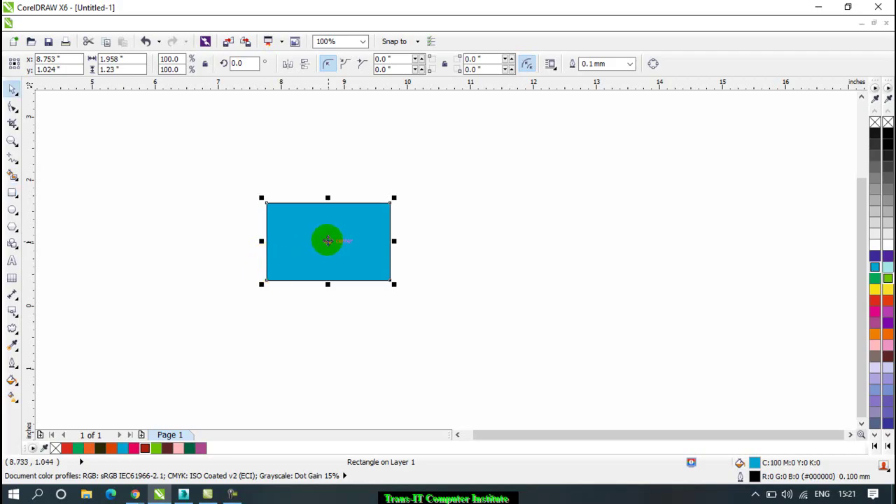
pyautogui.click(496, 234)
pyautogui.click(334, 250)
pyautogui.moveTo(334, 250); pyautogui.dragTo(588, 242)
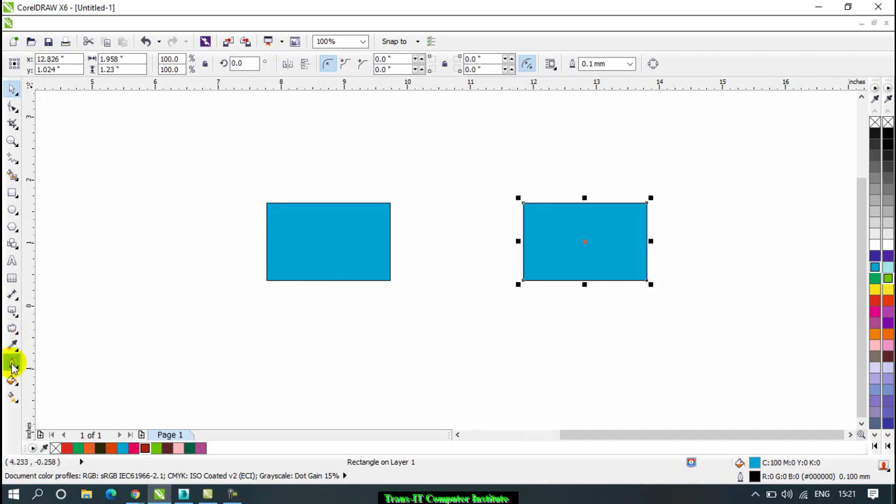
# Blend the original cyan rectangle into its right-hand copy with the Blend tool.
pyautogui.click(12, 327)
pyautogui.click(43, 326)
pyautogui.moveTo(360, 254); pyautogui.dragTo(564, 252)
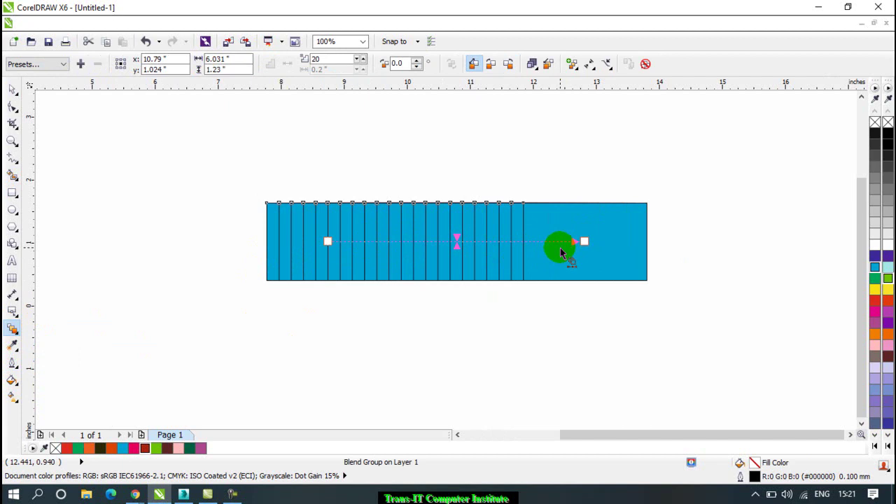
pyautogui.moveTo(563, 254); pyautogui.dragTo(550, 248)
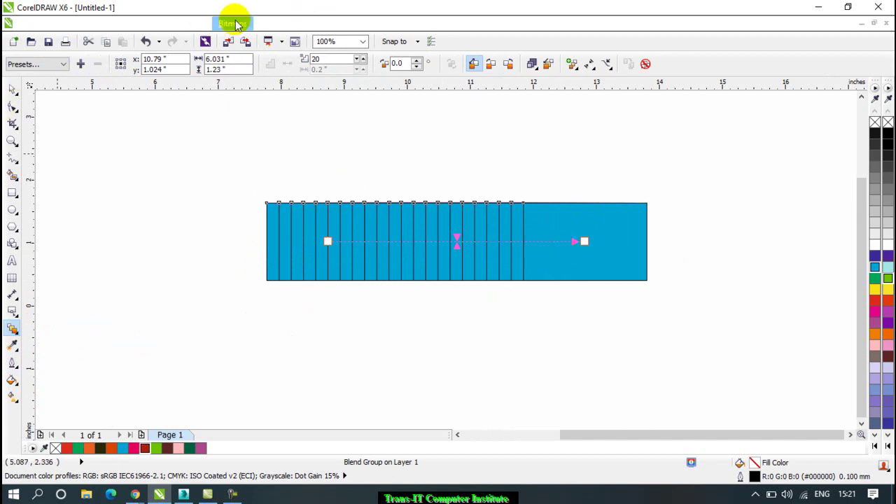
# Open the Blend docker for the selected blend group.
pyautogui.click(189, 30)
pyautogui.click(209, 103)
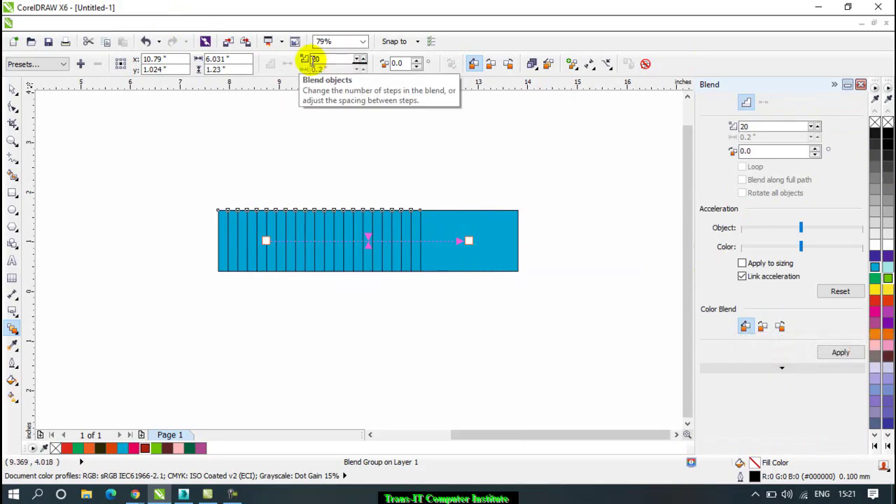
pyautogui.moveTo(250, 250); pyautogui.dragTo(346, 234)
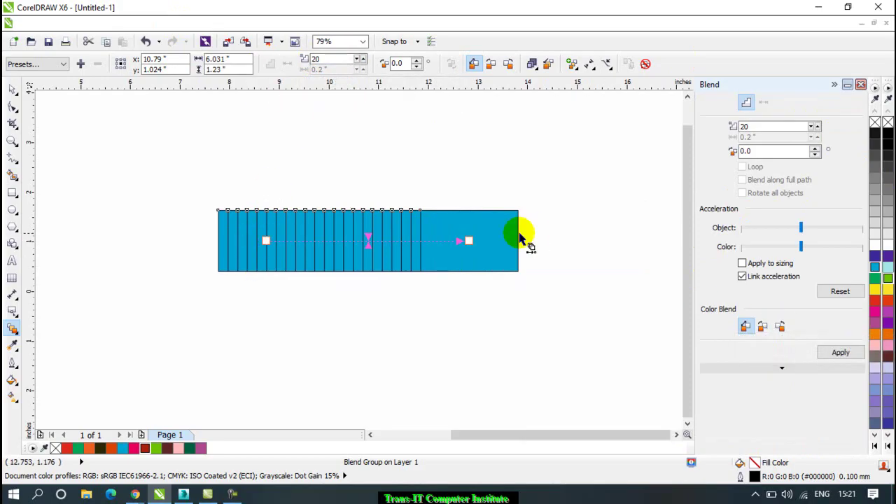
pyautogui.moveTo(266, 241); pyautogui.dragTo(401, 261)
# Increase the number of blend steps to 24.
pyautogui.click(362, 60)
pyautogui.click(362, 59)
pyautogui.click(362, 60)
pyautogui.click(361, 59)
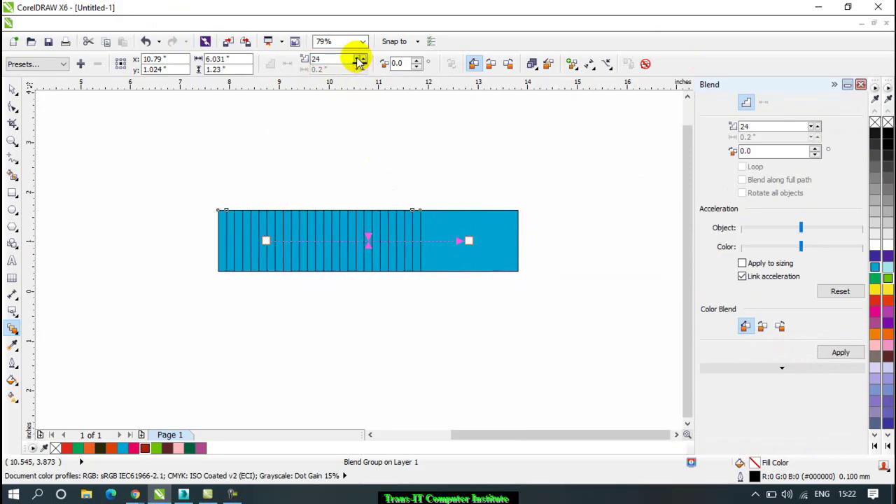
# Reduce the number of steps in the blend to 9.
pyautogui.click(359, 65)
pyautogui.click(359, 65)
pyautogui.click(359, 64)
pyautogui.click(359, 65)
pyautogui.click(359, 64)
pyautogui.click(359, 65)
pyautogui.click(360, 64)
pyautogui.click(359, 65)
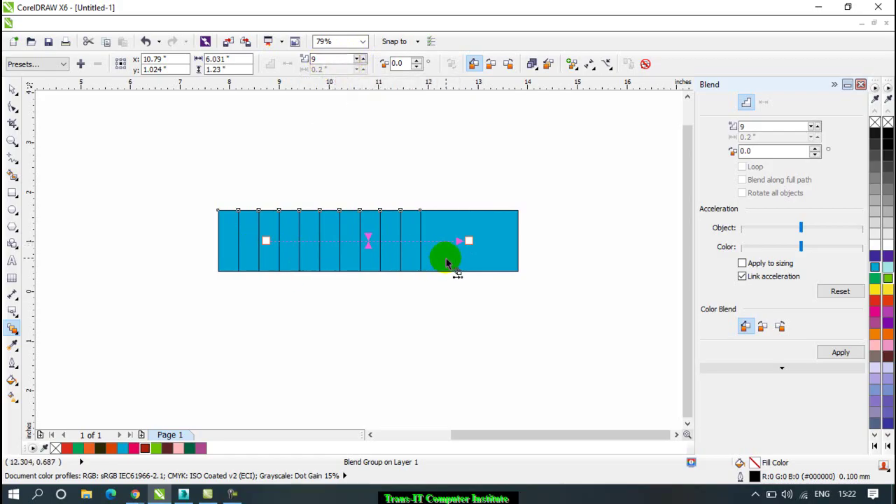
# Set the blend direction to 45 degrees so the intermediate rectangles rotate.
pyautogui.doubleClick(397, 64)
pyautogui.write('45')
pyautogui.press('Return')
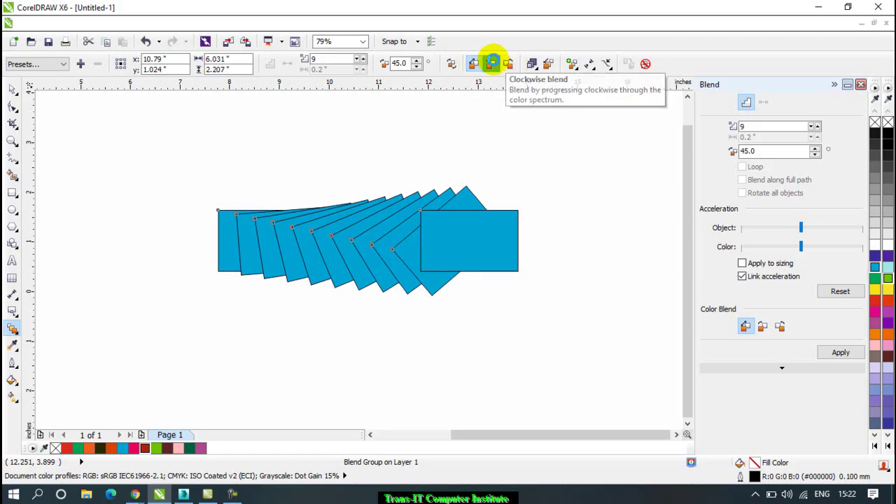
# Try clockwise colour blending and switch the blend to counterclockwise.
pyautogui.click(491, 64)
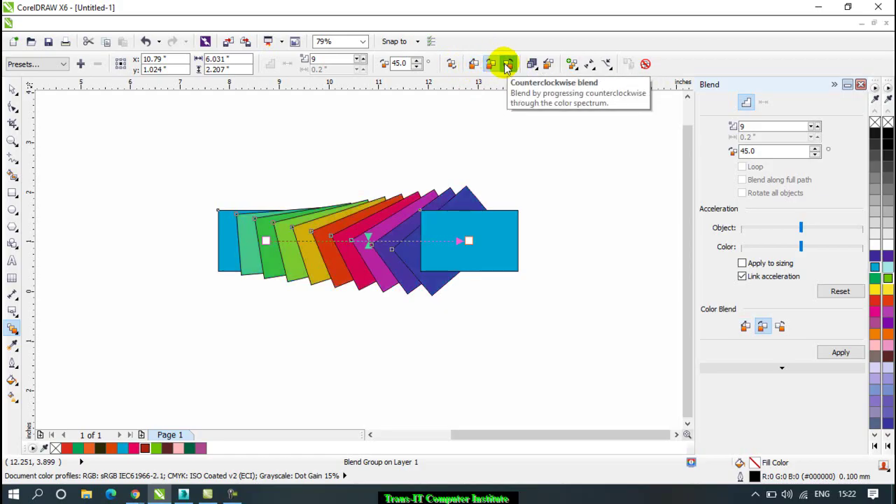
pyautogui.click(507, 65)
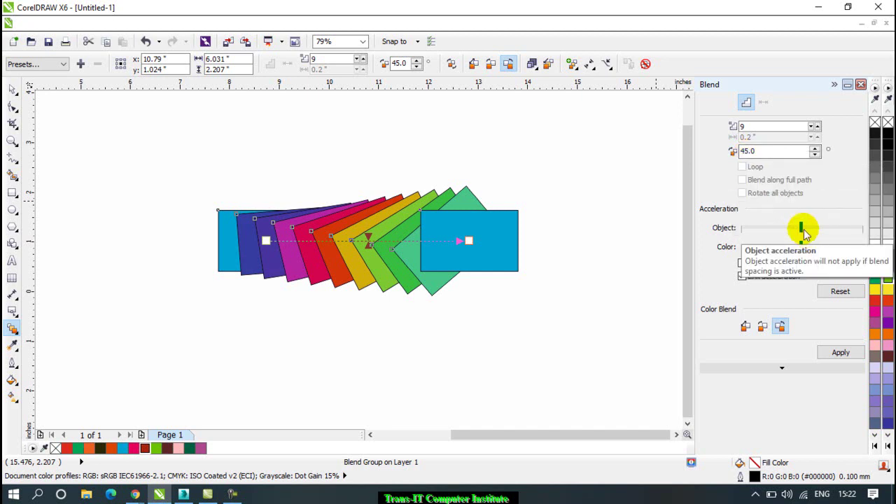
# Try the blend's linked object and colour acceleration above the centre setting and below it, applying each.
pyautogui.moveTo(802, 227); pyautogui.dragTo(820, 231)
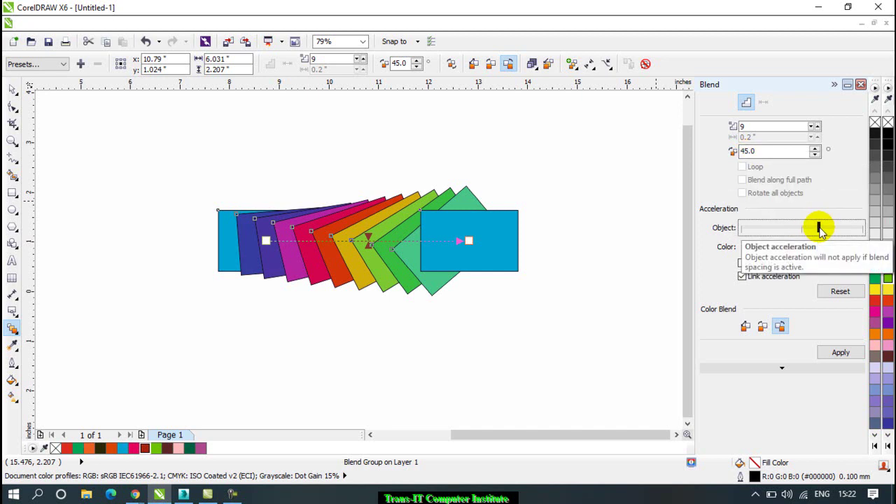
pyautogui.click(840, 354)
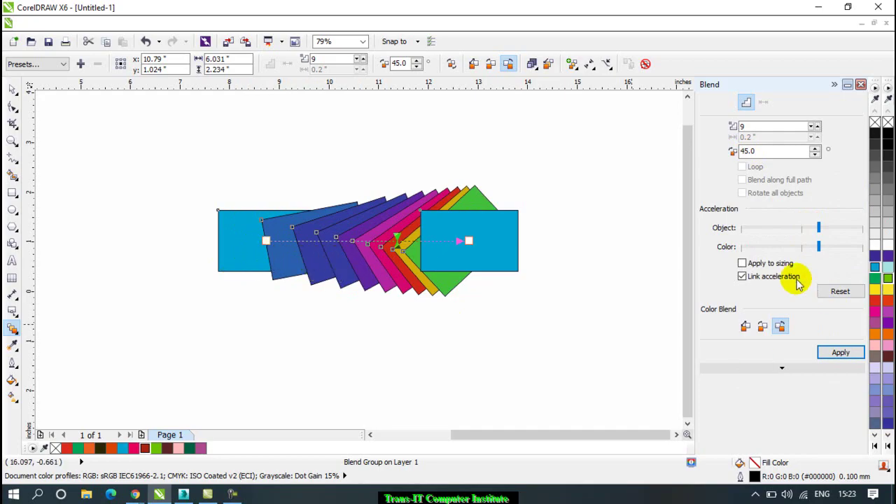
pyautogui.moveTo(818, 228); pyautogui.dragTo(767, 229)
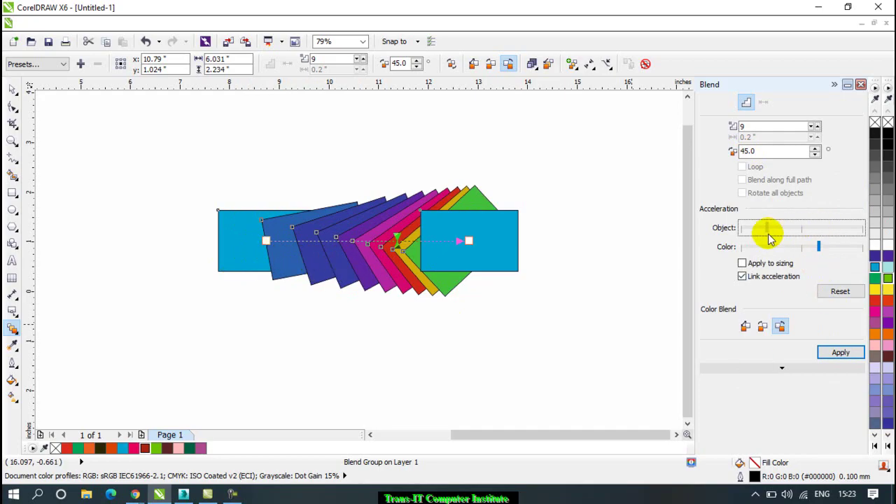
pyautogui.click(841, 353)
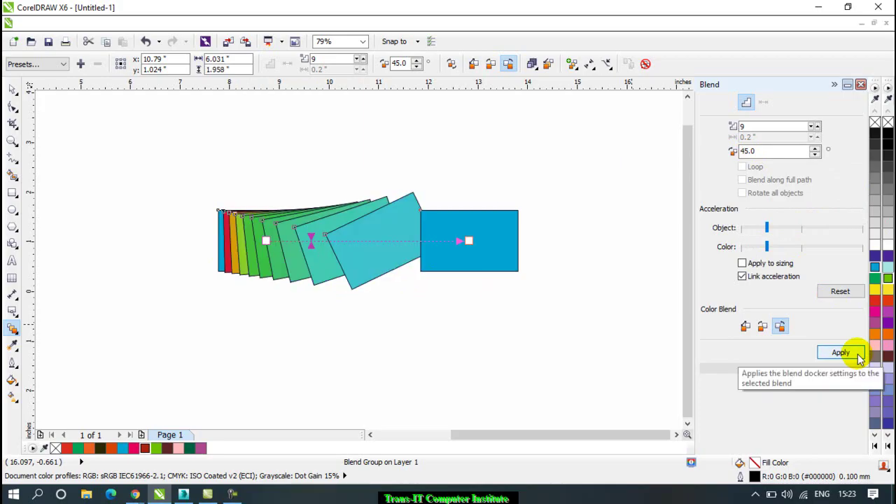
# Return the blend's linked object and colour acceleration to the centre, apply it and reset the acceleration settings.
pyautogui.moveTo(766, 228); pyautogui.dragTo(805, 230)
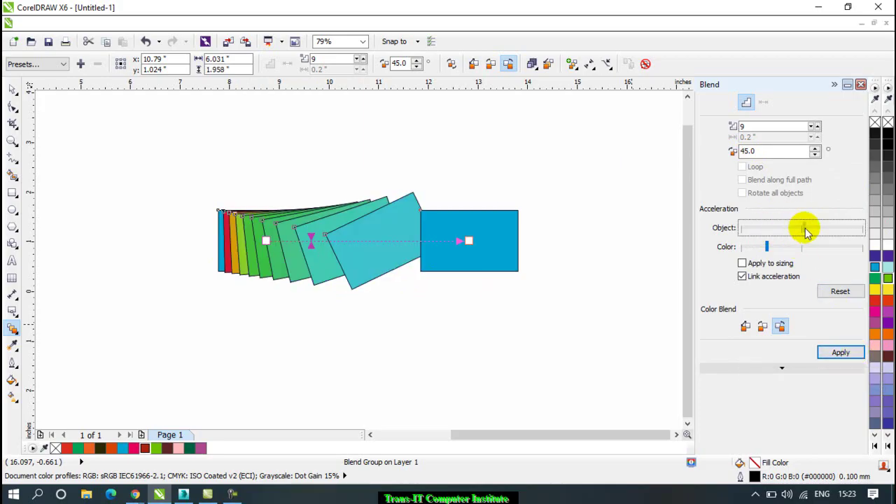
pyautogui.click(447, 246)
pyautogui.moveTo(446, 244); pyautogui.dragTo(257, 259)
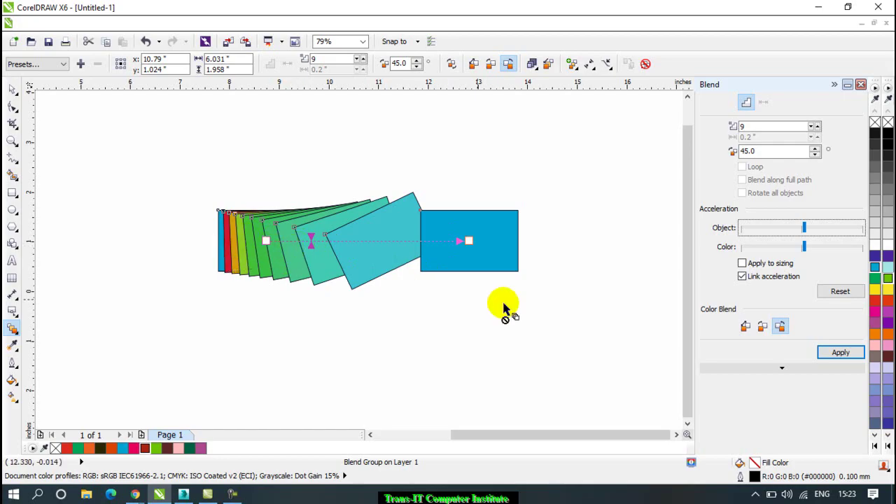
pyautogui.click(825, 353)
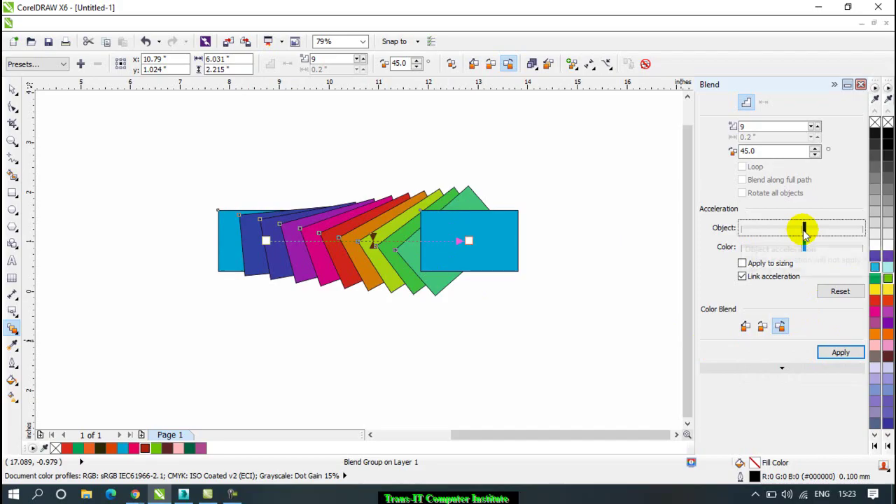
pyautogui.moveTo(805, 233); pyautogui.dragTo(802, 233)
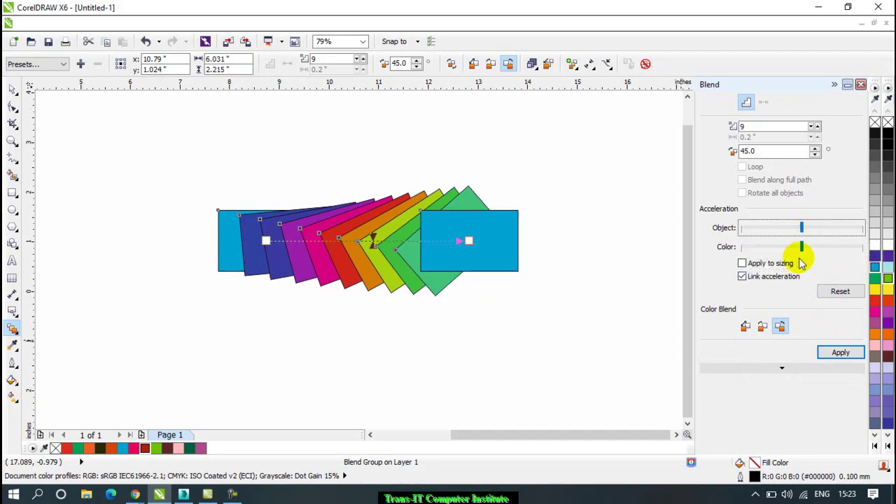
pyautogui.click(833, 353)
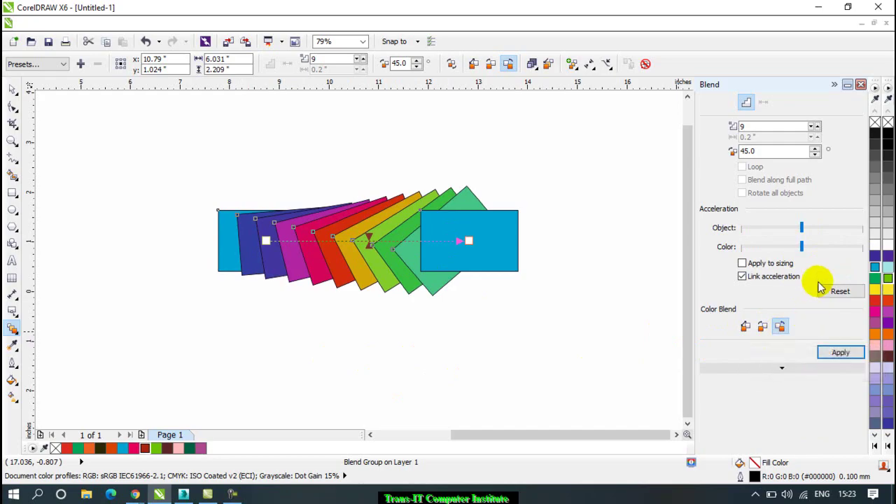
pyautogui.click(806, 299)
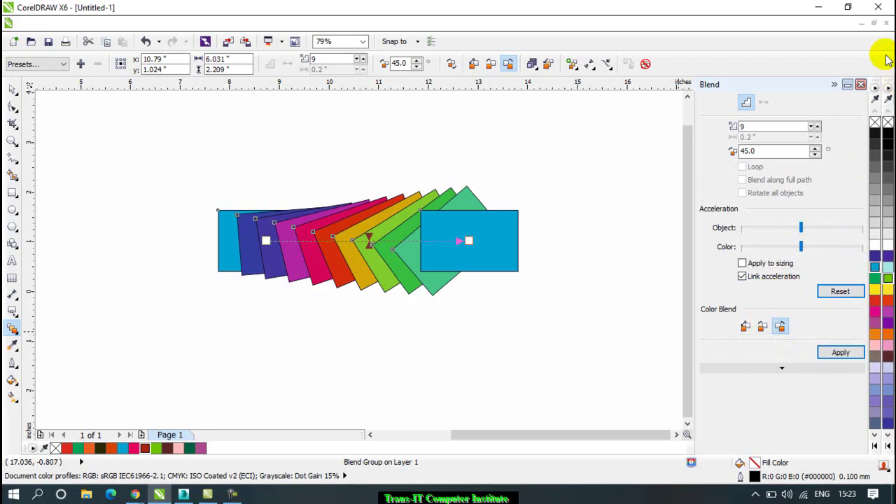
# Close the Blend settings and draw a red-filled rectangle about 2.875 by 2.167 inches in the empty area beyond the blend.
pyautogui.click(861, 84)
pyautogui.moveTo(479, 270); pyautogui.dragTo(119, 245)
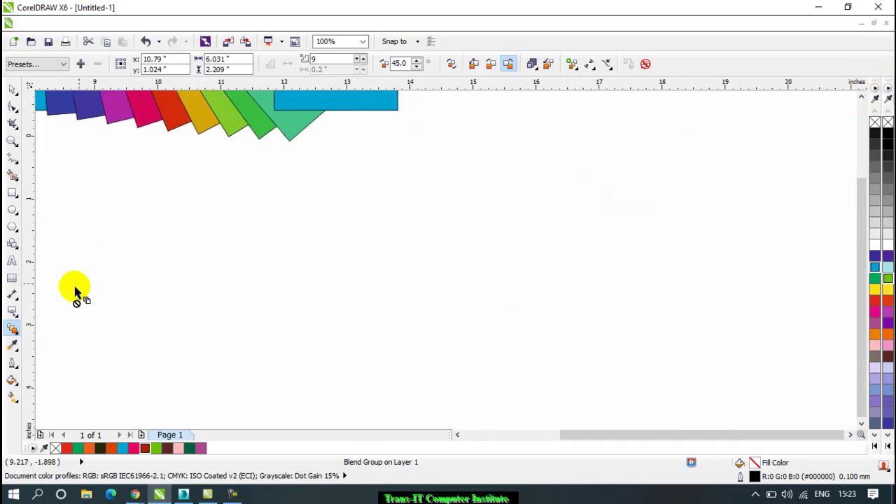
pyautogui.click(12, 329)
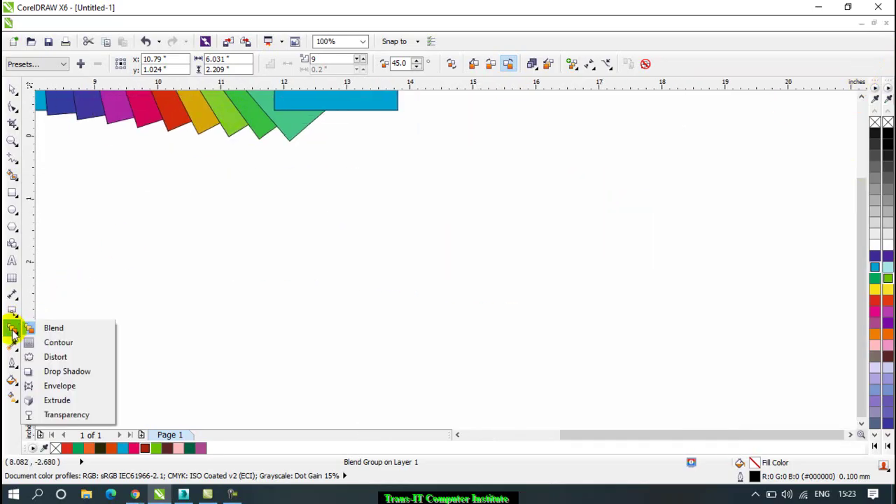
pyautogui.click(12, 192)
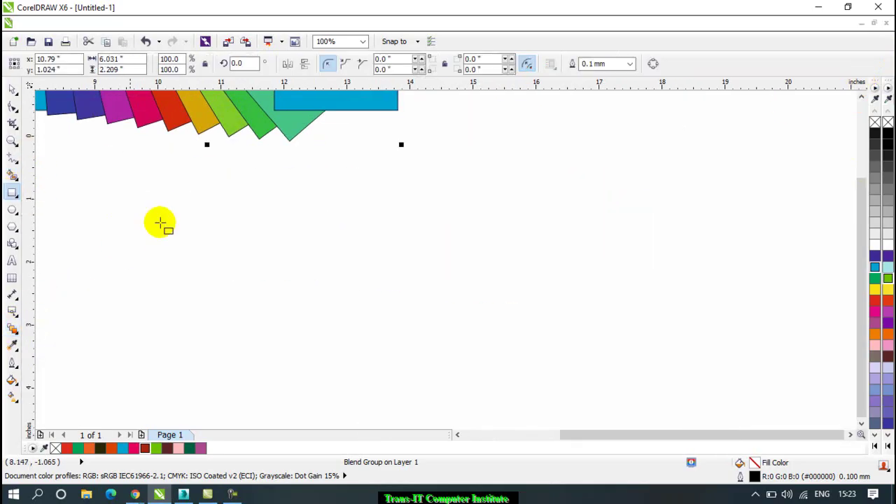
pyautogui.moveTo(357, 237); pyautogui.dragTo(244, 224)
pyautogui.moveTo(329, 207); pyautogui.dragTo(510, 343)
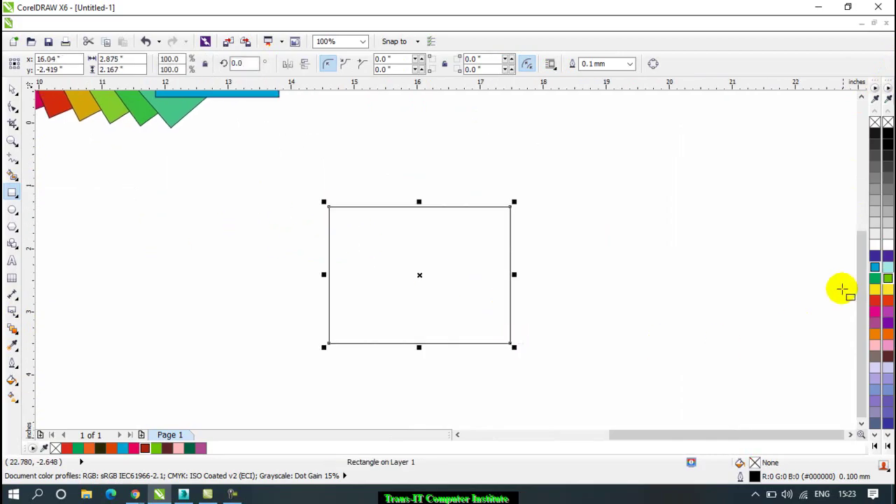
pyautogui.click(888, 313)
pyautogui.moveTo(516, 300); pyautogui.dragTo(427, 257)
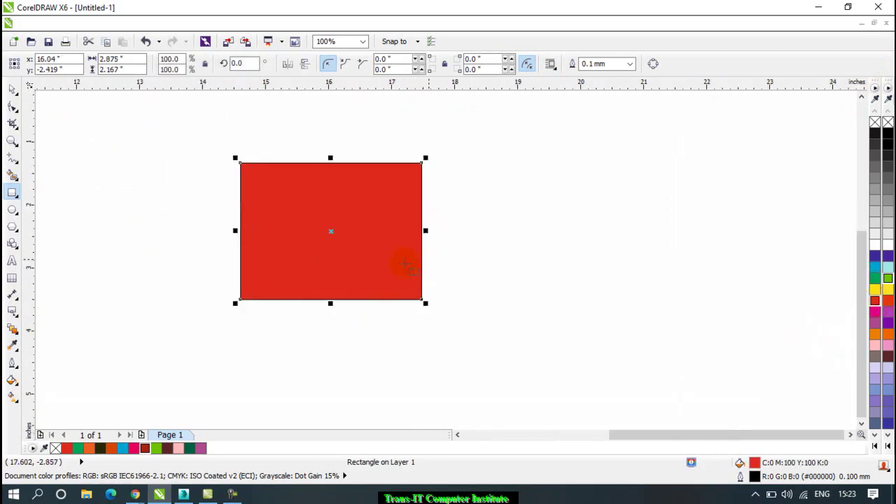
# Apply an inward contour to the red rectangle, try 31 steps and settle on 22 contour steps.
pyautogui.click(16, 345)
pyautogui.click(55, 343)
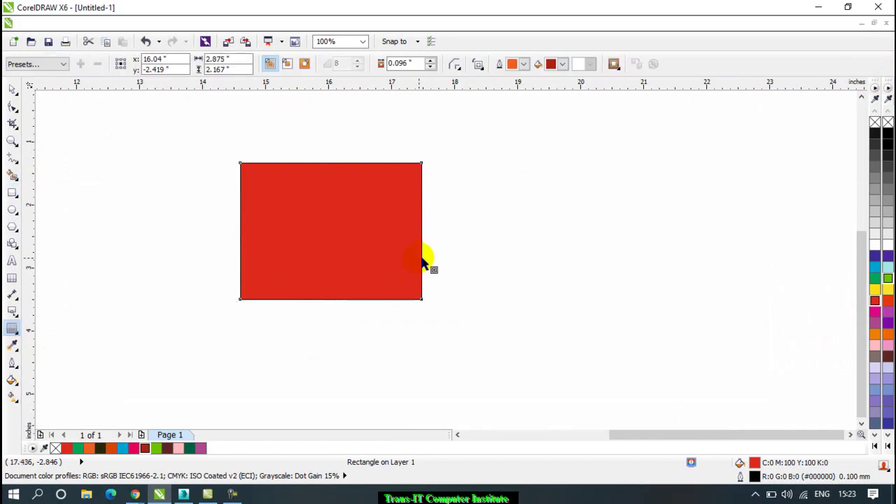
pyautogui.moveTo(423, 264)
pyautogui.mouseDown()
pyautogui.moveTo(403, 266)
pyautogui.moveTo(437, 264)
pyautogui.moveTo(414, 266)
pyautogui.mouseUp()
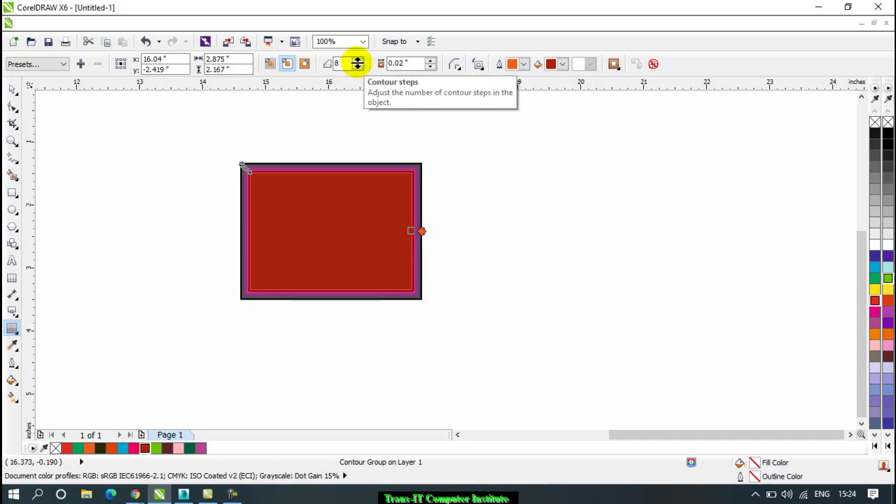
pyautogui.moveTo(357, 63); pyautogui.dragTo(357, 48)
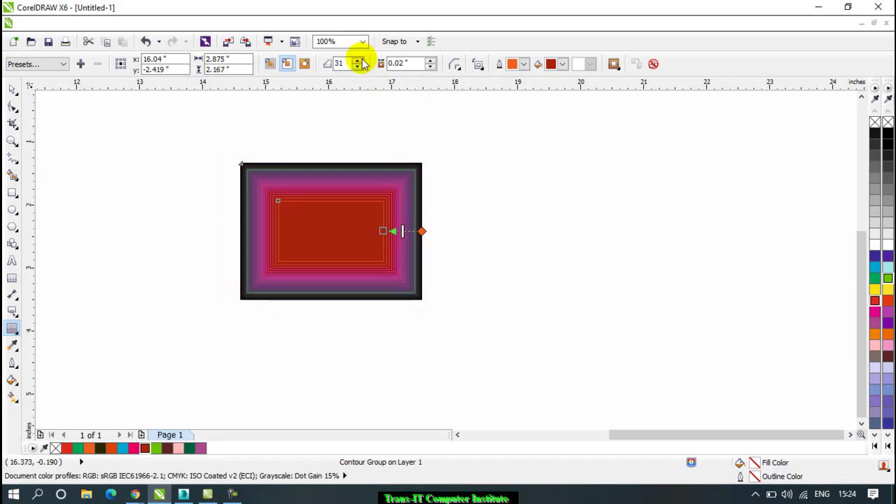
pyautogui.moveTo(358, 65); pyautogui.dragTo(356, 65)
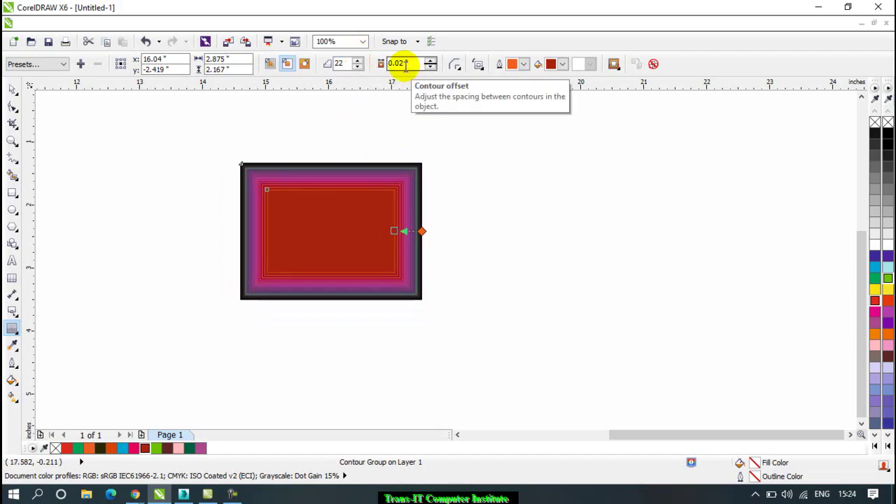
# Increase the contour offset to 0.22 inches to widen the spacing between the contour bands.
pyautogui.scroll(5, 276, 210)
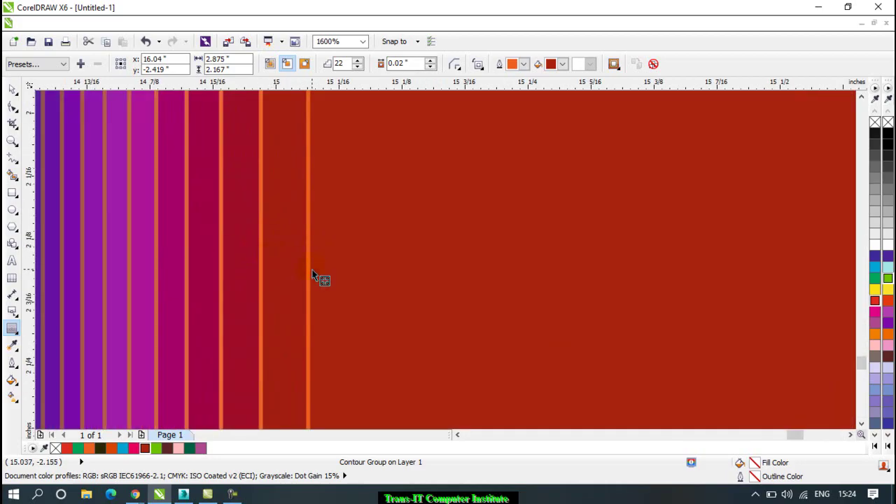
pyautogui.moveTo(430, 60); pyautogui.dragTo(434, 55)
pyautogui.scroll(-4, 366, 215)
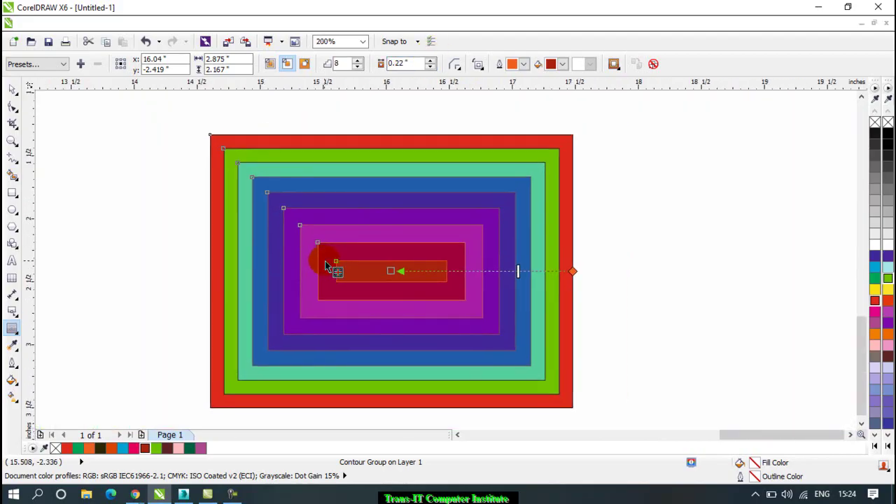
# Try bevel and round corners on the contour and settle on mitered corners.
pyautogui.click(455, 66)
pyautogui.click(455, 66)
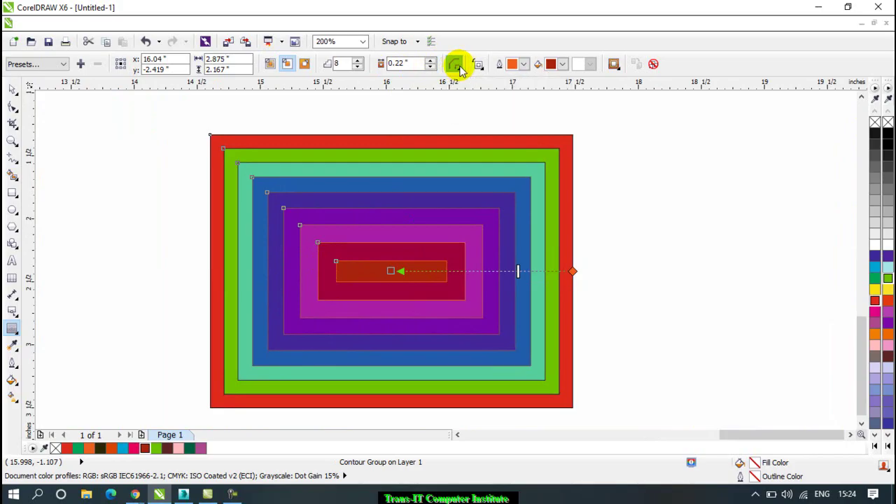
pyautogui.click(455, 66)
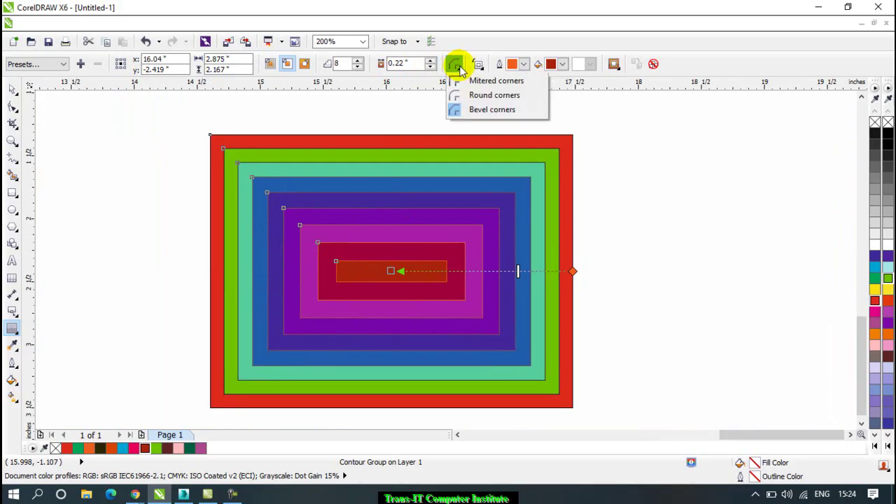
pyautogui.click(496, 95)
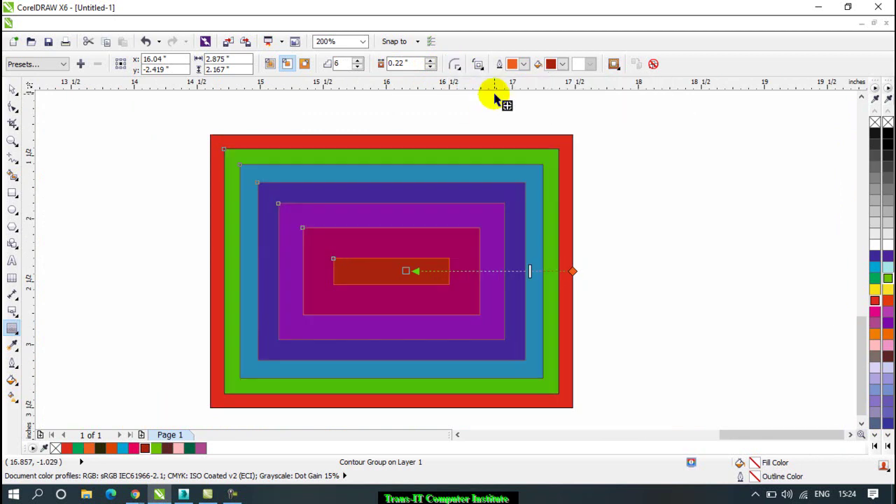
pyautogui.click(455, 65)
pyautogui.click(473, 81)
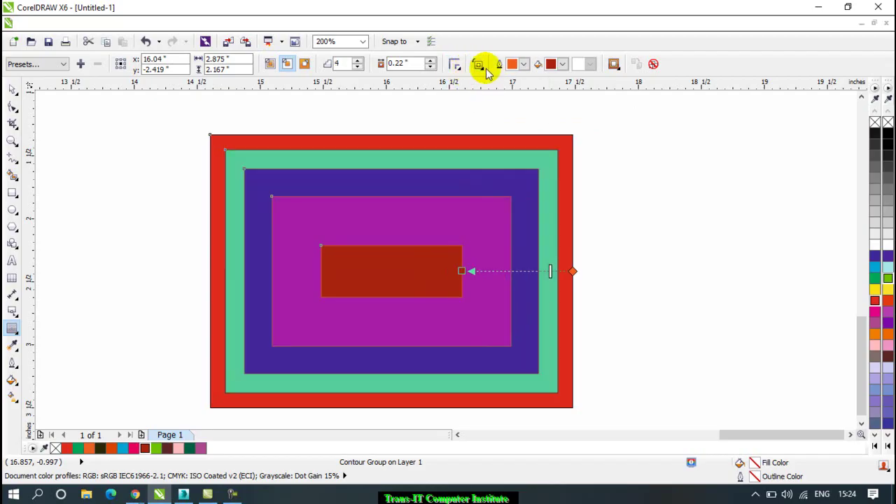
# Try linear contour colours on the rectangle and return the contour to counterclockwise colours.
pyautogui.click(479, 65)
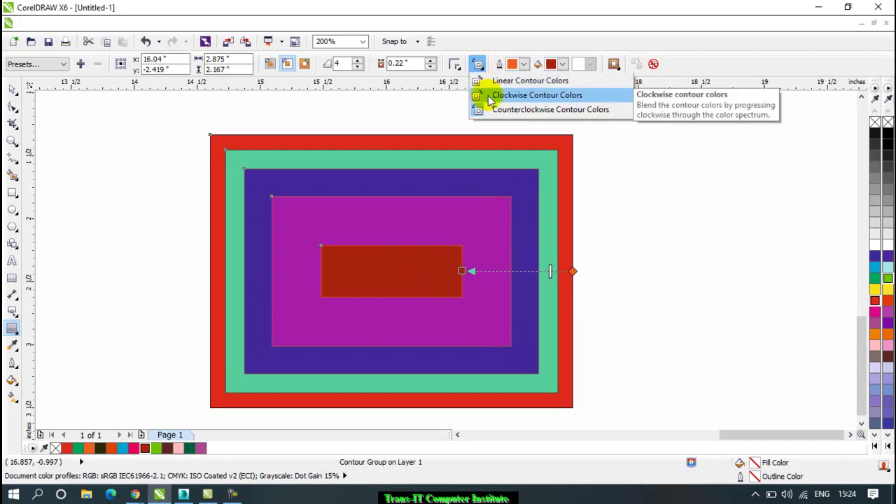
pyautogui.click(495, 83)
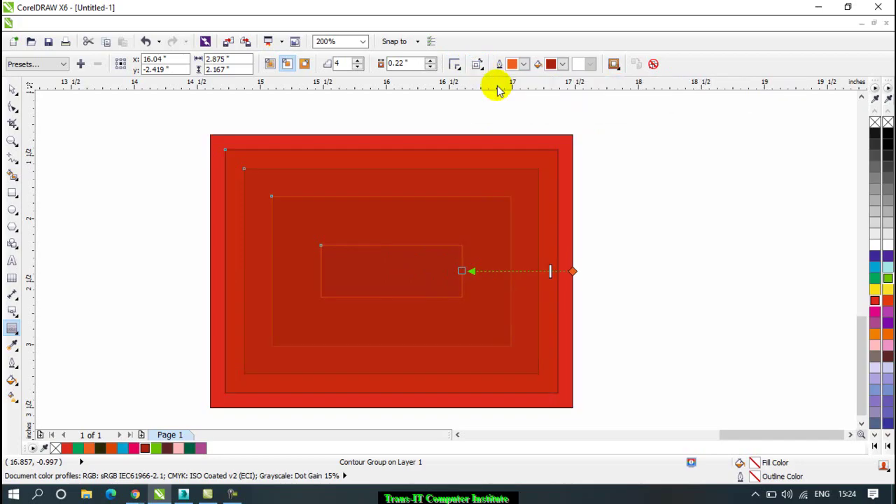
pyautogui.click(478, 65)
pyautogui.click(494, 81)
pyautogui.click(479, 65)
pyautogui.click(501, 108)
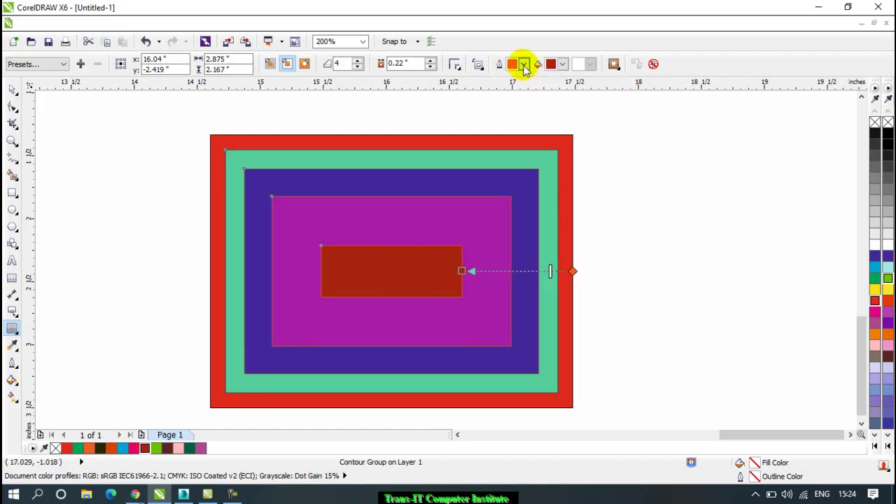
# Try dark brown and pink as the contour's outline colour and settle on brown.
pyautogui.click(506, 199)
pyautogui.scroll(10, 506, 198)
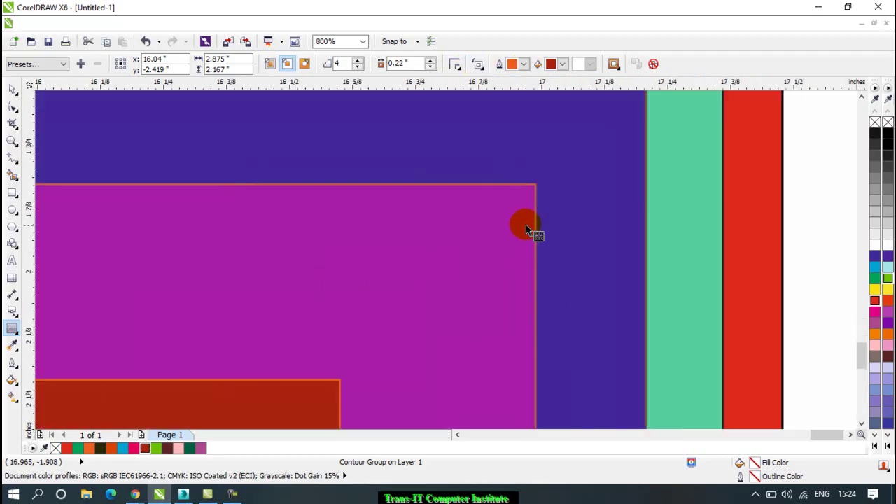
pyautogui.click(524, 64)
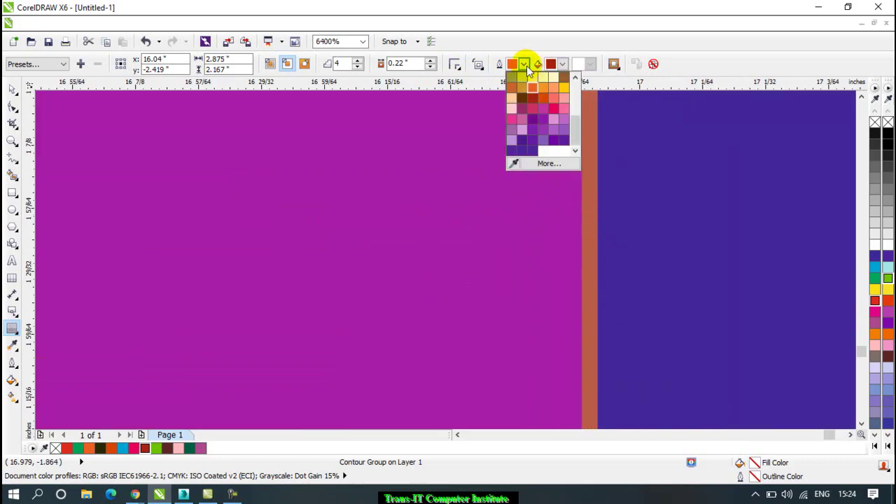
pyautogui.click(524, 98)
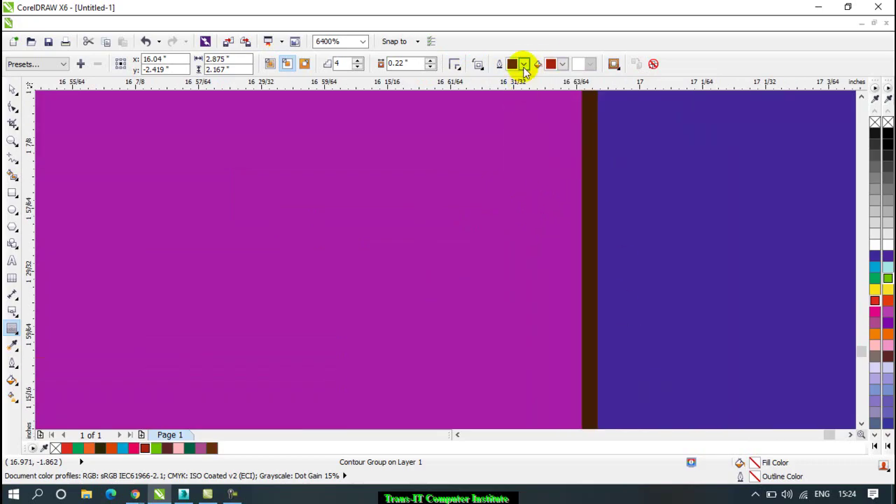
pyautogui.click(523, 64)
pyautogui.click(552, 121)
pyautogui.scroll(-8, 484, 215)
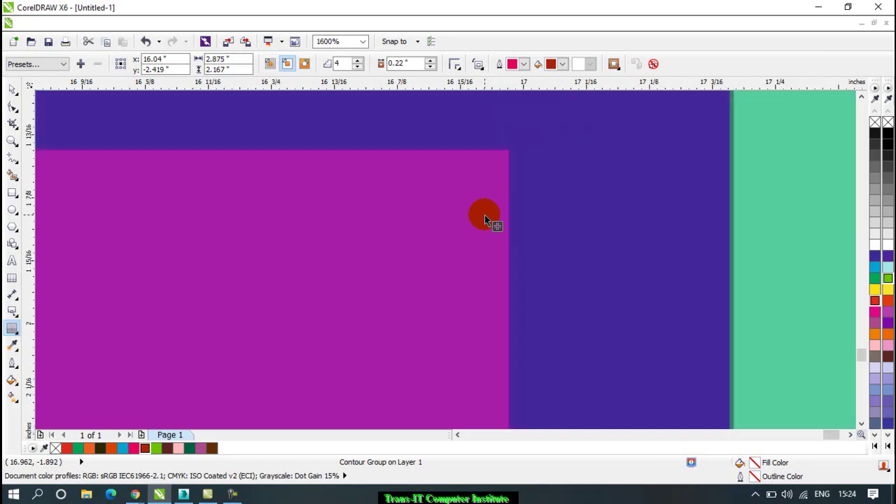
pyautogui.click(524, 64)
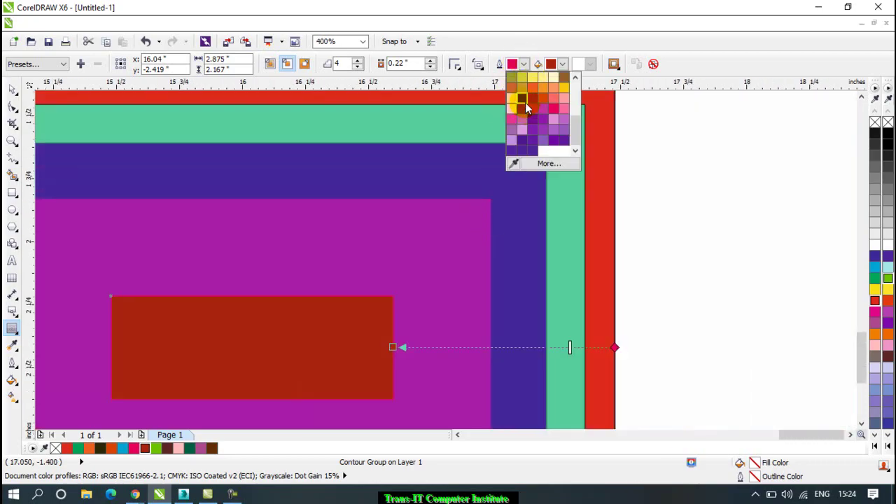
pyautogui.click(526, 102)
# Set the contour's fill colour to pink.
pyautogui.click(586, 64)
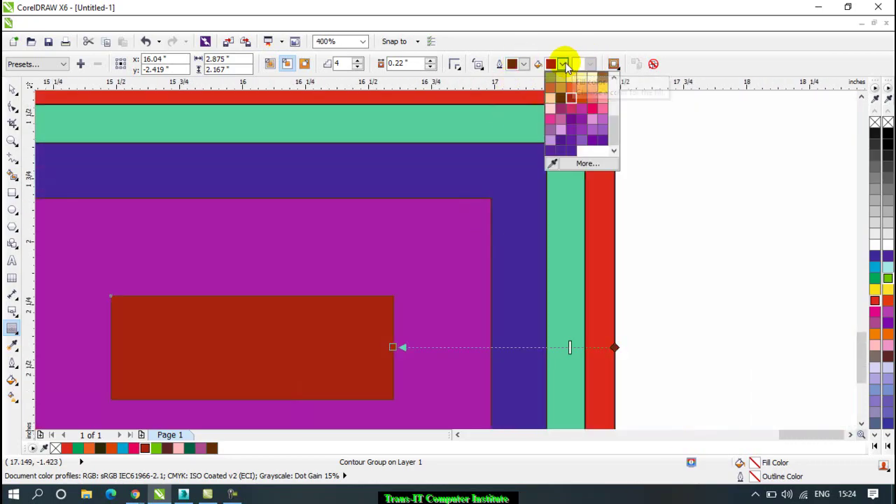
pyautogui.click(590, 110)
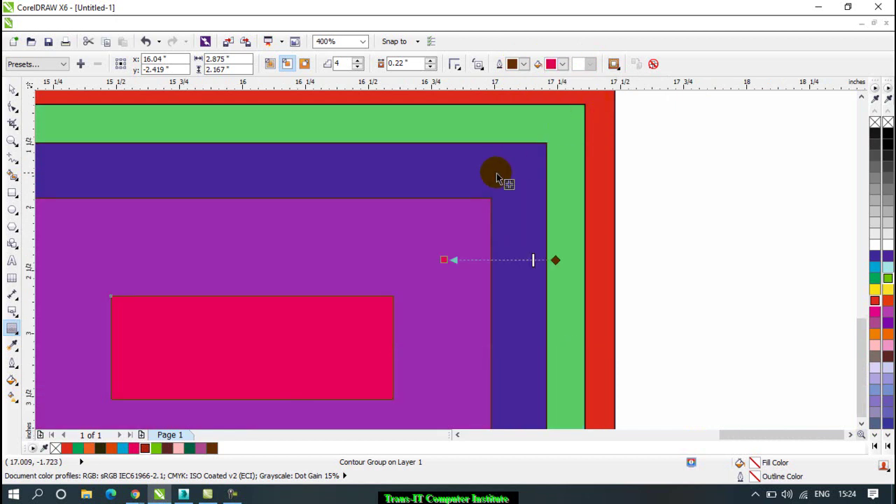
pyautogui.scroll(-2, 497, 175)
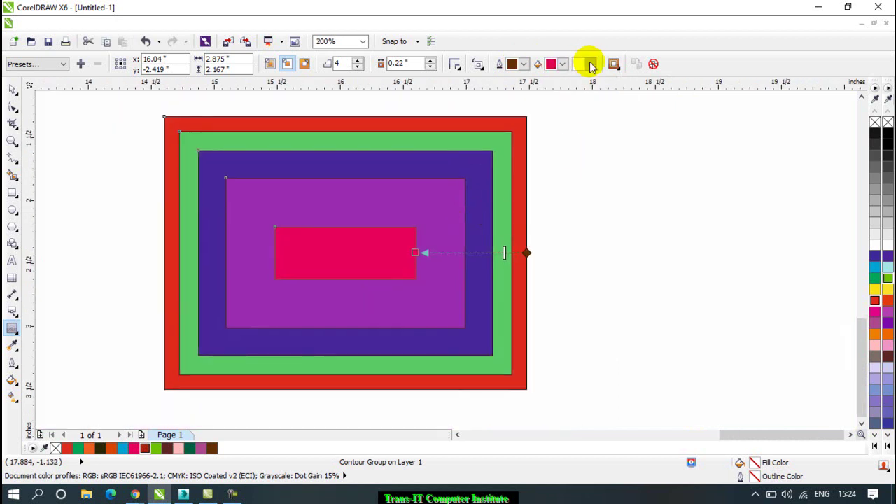
pyautogui.click(614, 64)
pyautogui.click(483, 155)
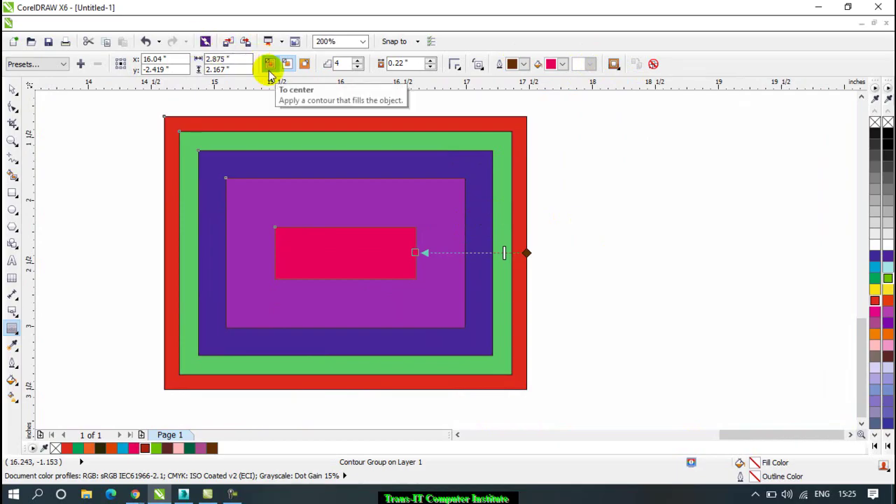
# Try the outside and inside contour directions and settle on a contour to the center.
pyautogui.click(306, 65)
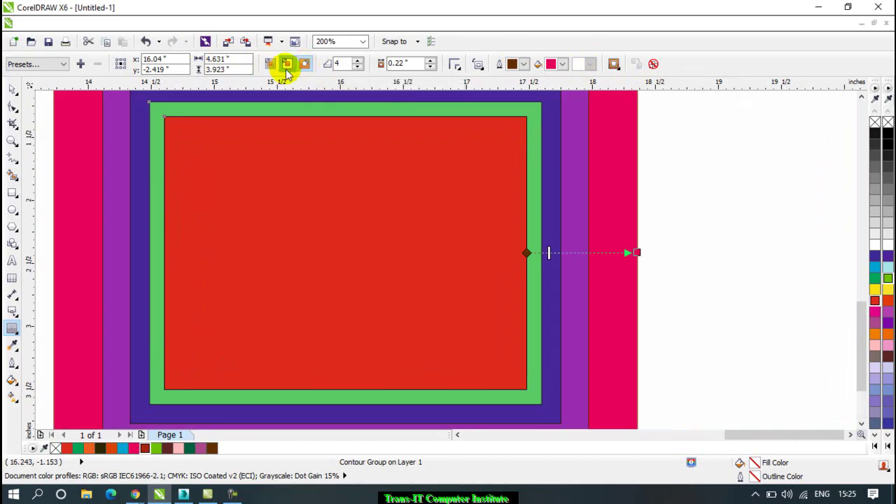
pyautogui.scroll(-3, 321, 157)
pyautogui.click(286, 64)
pyautogui.click(270, 64)
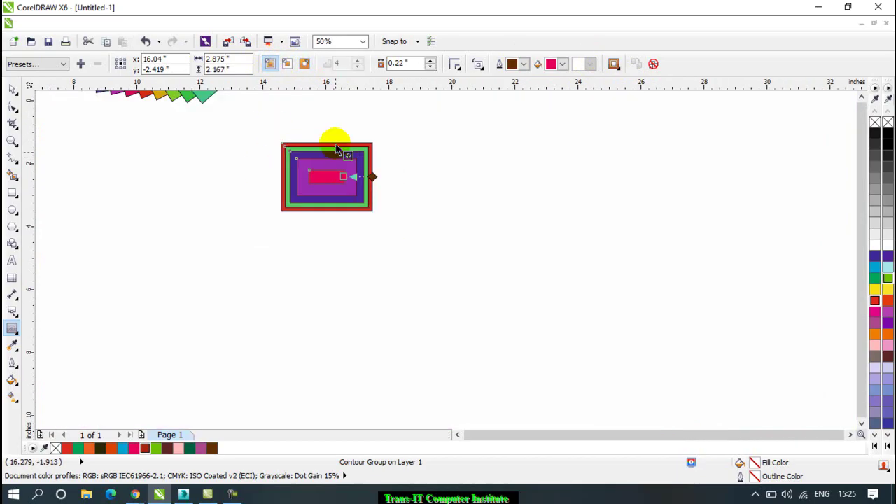
# Open the Contour effect's full settings, examine its direction, corner, colour and acceleration options, and close them.
pyautogui.click(196, 25)
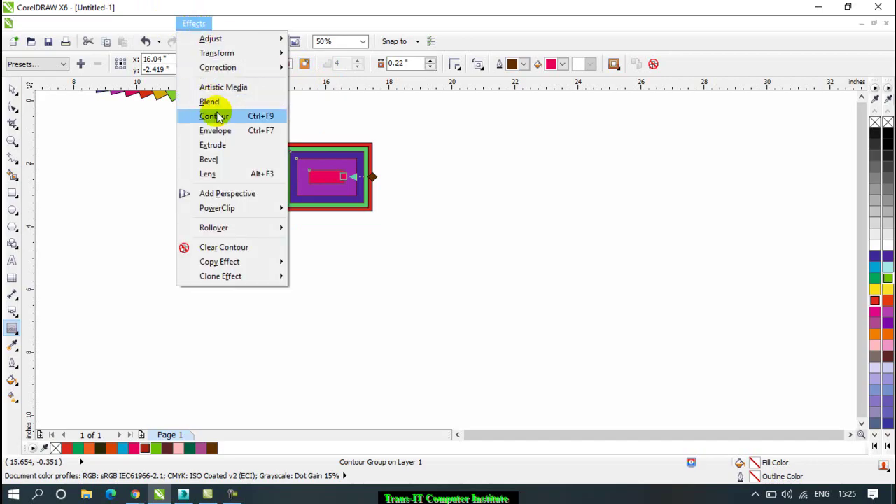
pyautogui.click(215, 116)
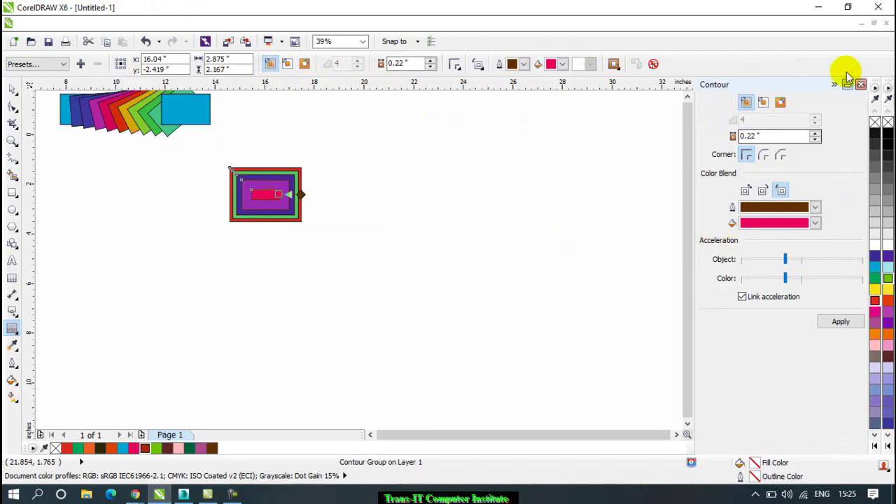
pyautogui.click(861, 85)
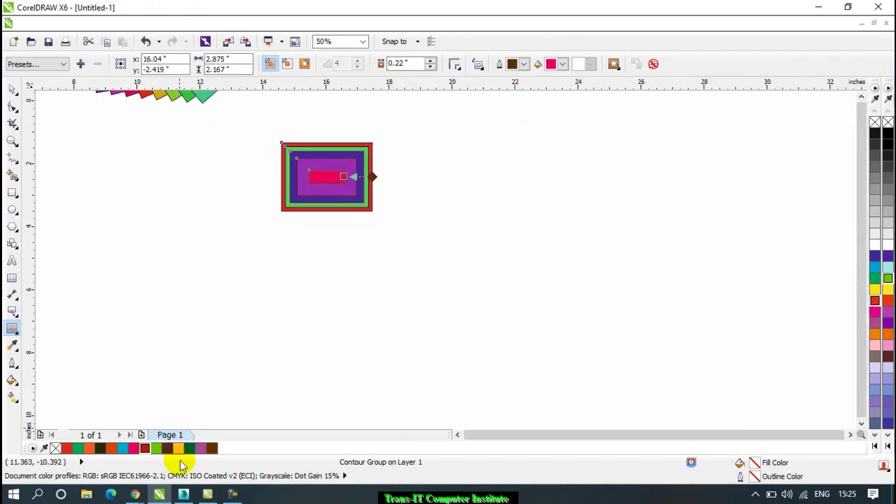
pyautogui.click(226, 493)
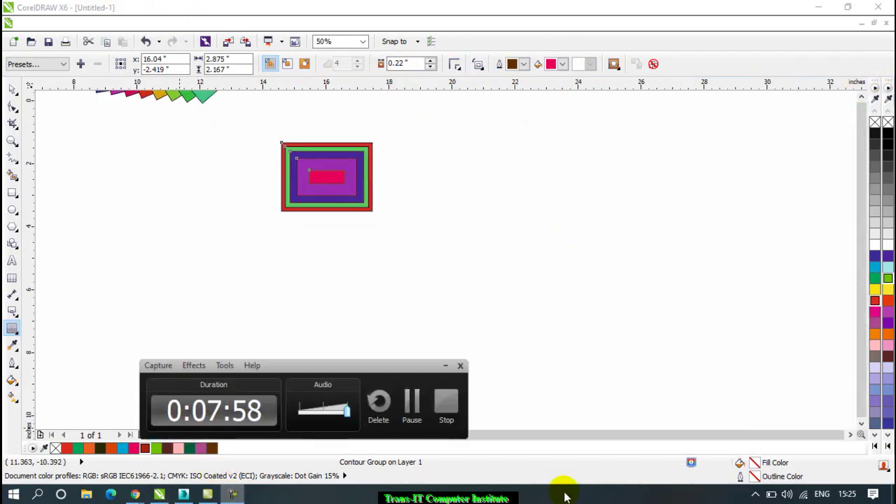
pyautogui.click(411, 429)
# Draw a rectangle about 4.417 by 2.021 inches in the empty area beyond the contoured rectangle and fill it yellow.
pyautogui.click(12, 334)
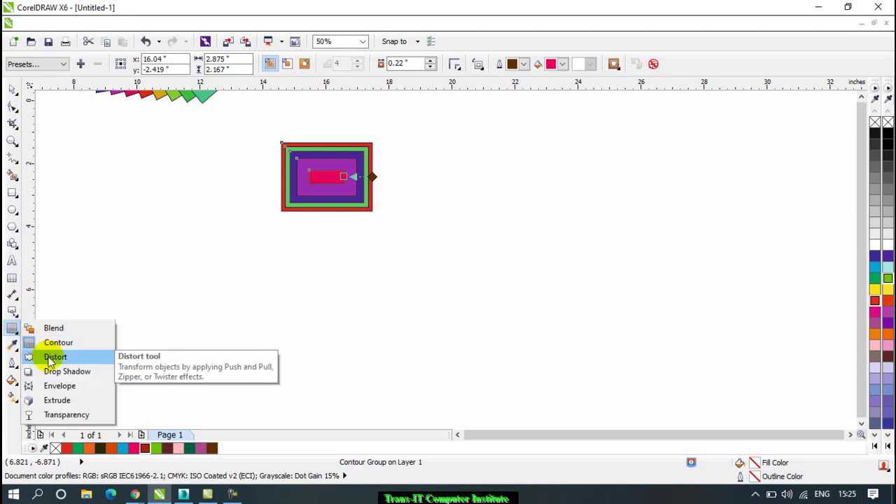
pyautogui.click(12, 192)
pyautogui.hscroll(5, 259, 296)
pyautogui.moveTo(196, 230); pyautogui.dragTo(335, 295)
pyautogui.click(875, 289)
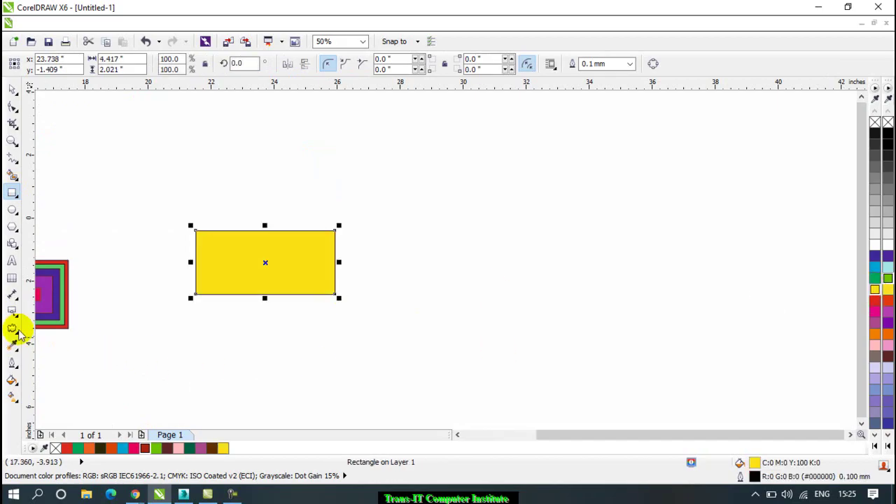
# Distort the yellow rectangle with the Distort tool's push and pull mode, ending at an amplitude of 35.
pyautogui.click(12, 329)
pyautogui.click(55, 343)
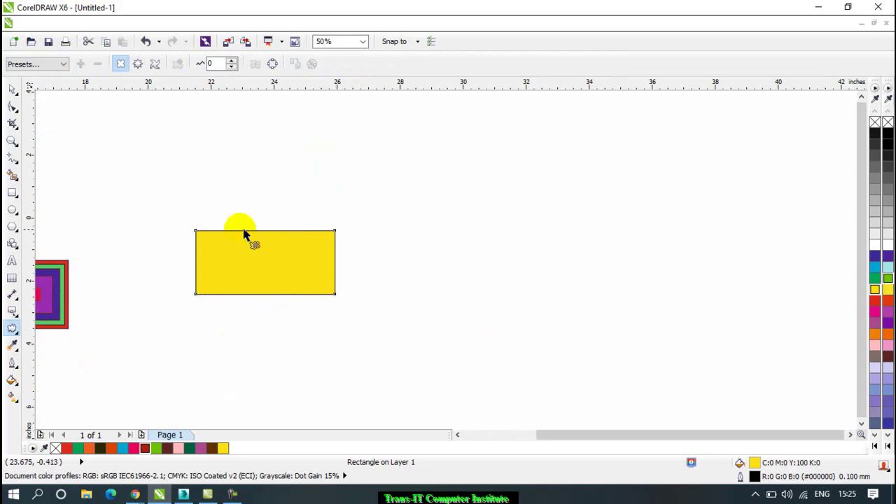
pyautogui.moveTo(334, 297); pyautogui.dragTo(339, 275)
pyautogui.moveTo(334, 239); pyautogui.dragTo(296, 280)
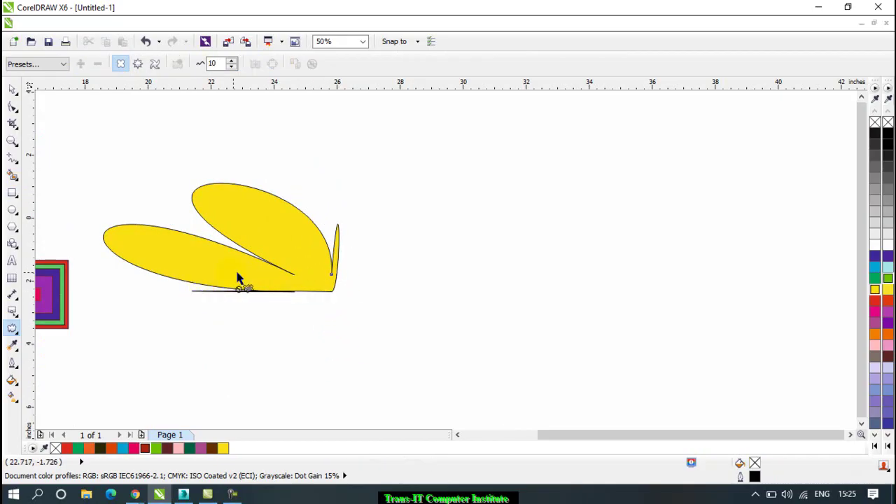
pyautogui.moveTo(292, 294); pyautogui.dragTo(300, 378)
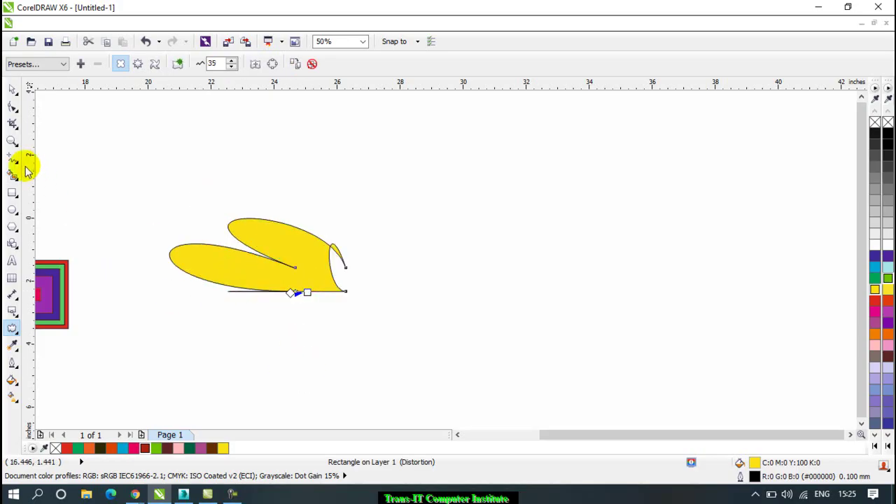
# Draw an ellipse about 2.875 by 3.025 inches beside the distorted yellow shape and fill it magenta.
pyautogui.click(12, 209)
pyautogui.moveTo(507, 183); pyautogui.dragTo(416, 280)
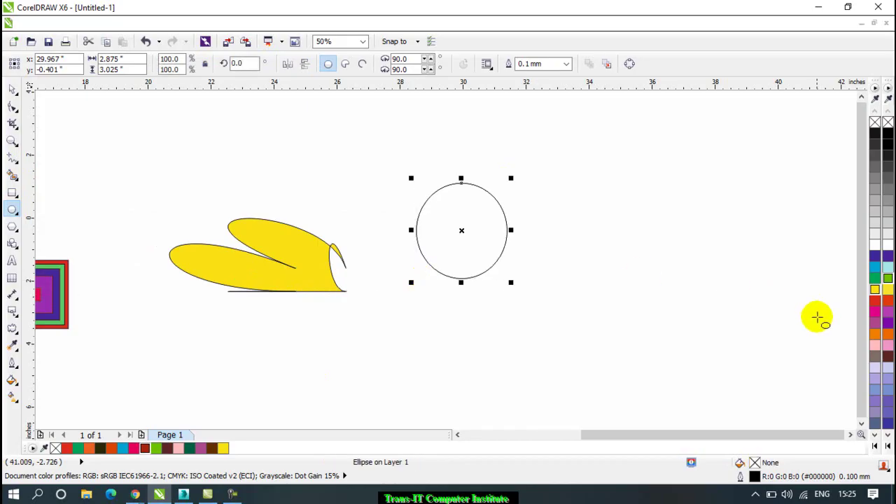
pyautogui.click(875, 312)
# Apply a push and pull distortion of amplitude -11 to the magenta ellipse and recolour it purple (C:20 M:80 Y:0 K:20).
pyautogui.click(13, 327)
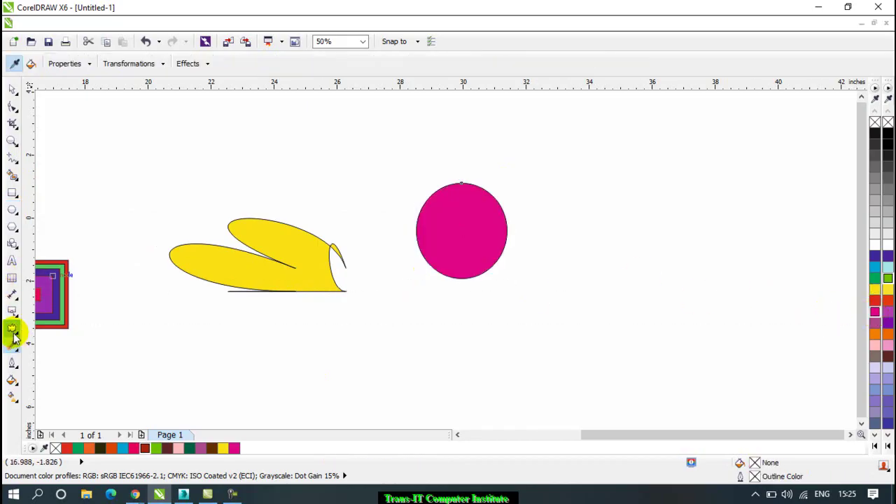
pyautogui.moveTo(491, 269); pyautogui.dragTo(456, 239)
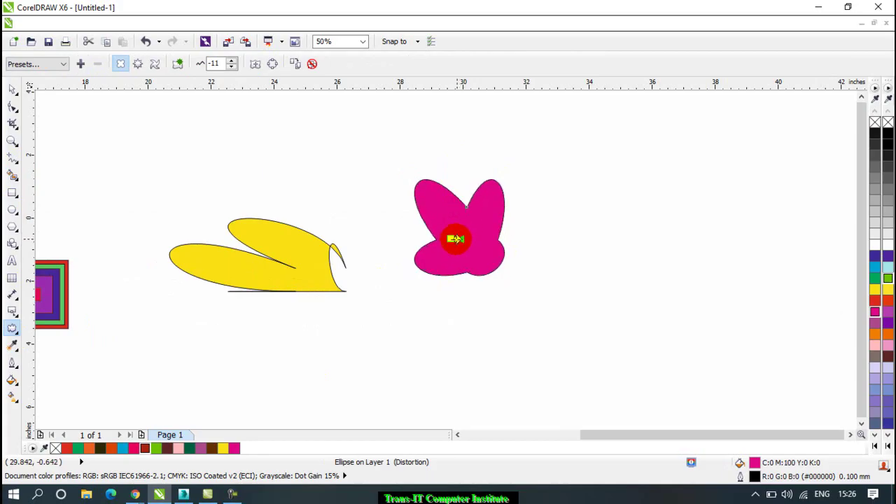
pyautogui.click(876, 324)
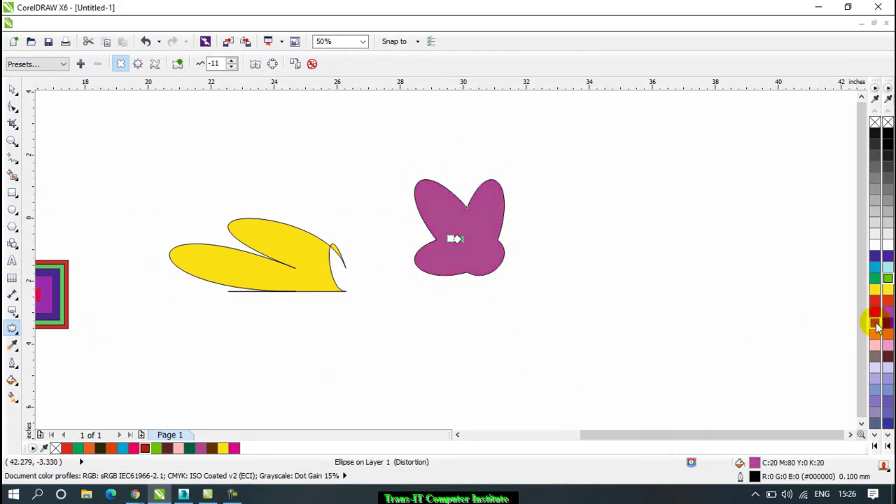
pyautogui.click(10, 329)
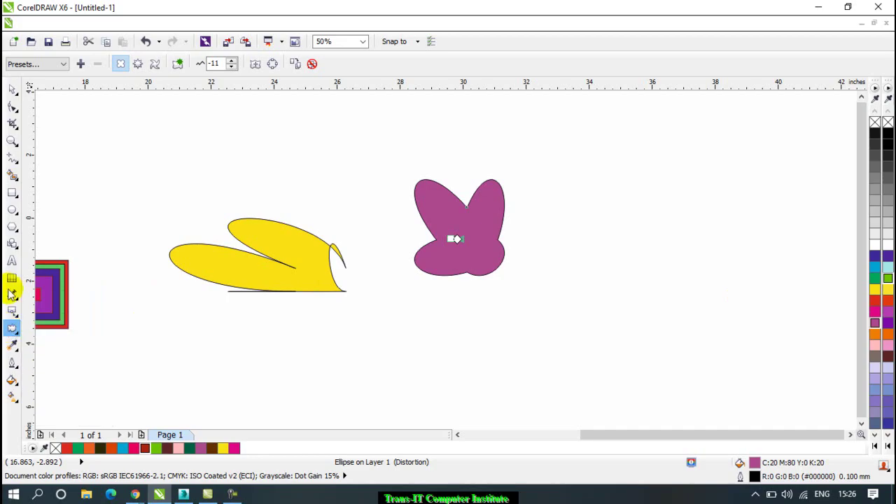
# Draw a rectangle about 3.229 by 5.402 inches beyond the purple shape, fill it blue (R:0 G:0 B:255) and remove its outline.
pyautogui.click(12, 193)
pyautogui.moveTo(572, 250); pyautogui.dragTo(187, 348)
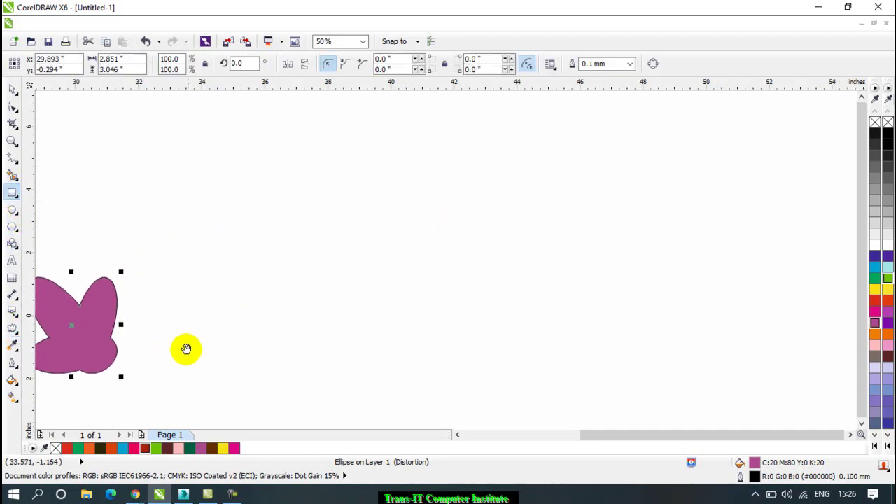
pyautogui.moveTo(243, 159); pyautogui.dragTo(344, 331)
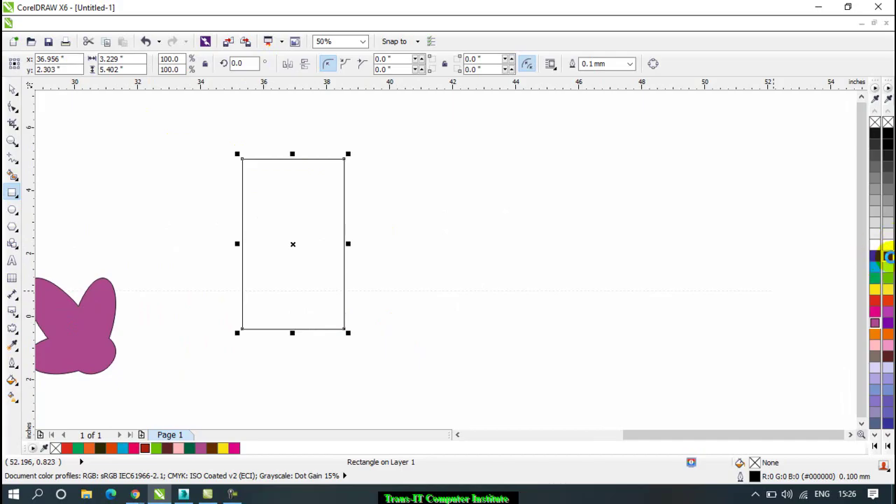
pyautogui.click(889, 256)
pyautogui.click(630, 63)
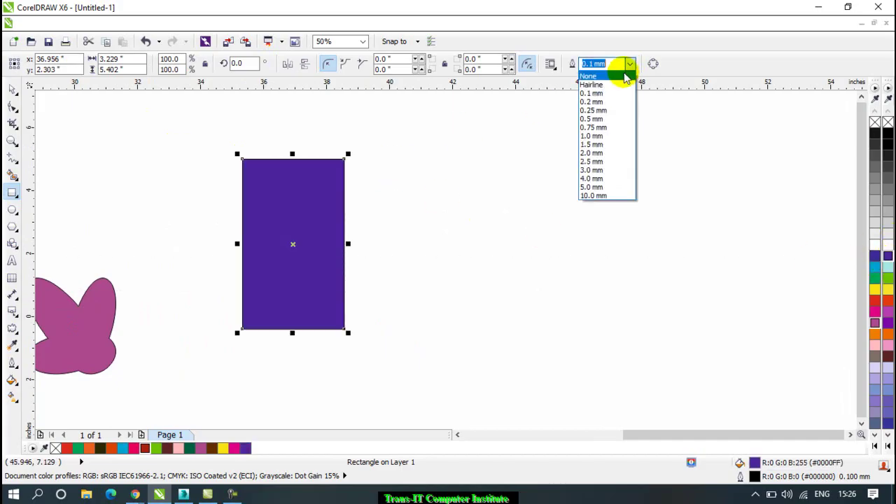
pyautogui.click(625, 77)
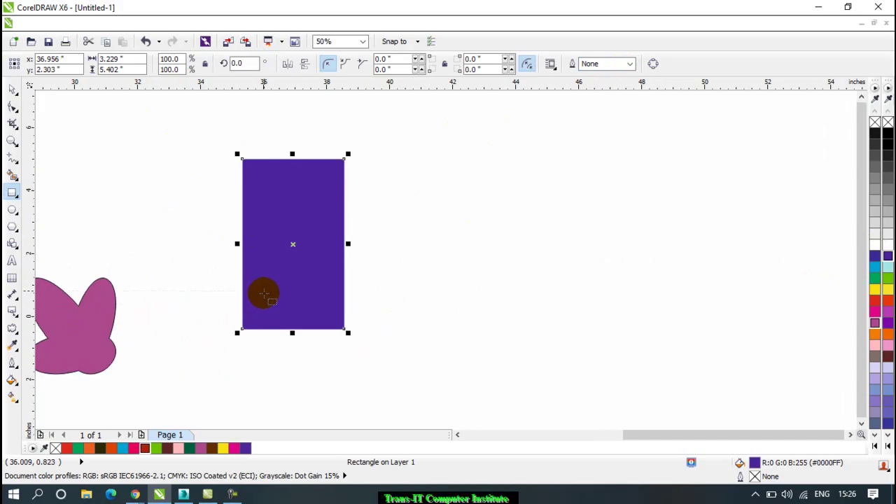
# Cast a drop shadow from the blue rectangle's right edge, stretching it outward to the right.
pyautogui.click(12, 331)
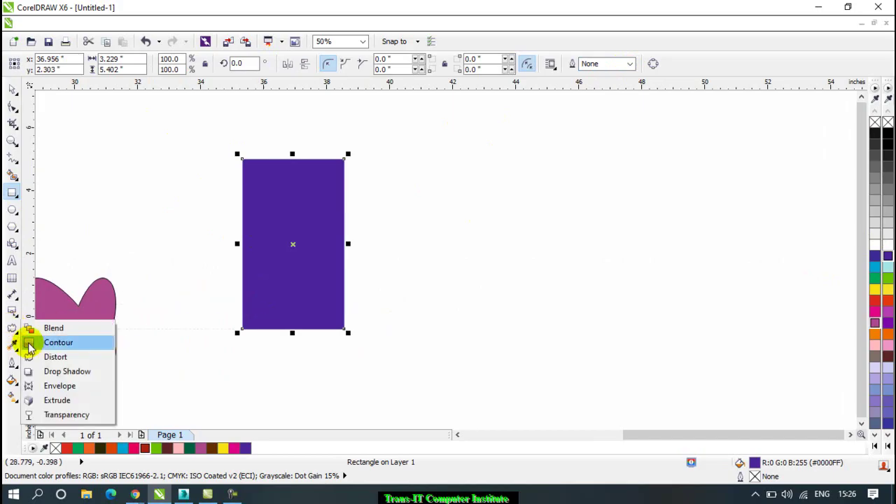
pyautogui.click(87, 370)
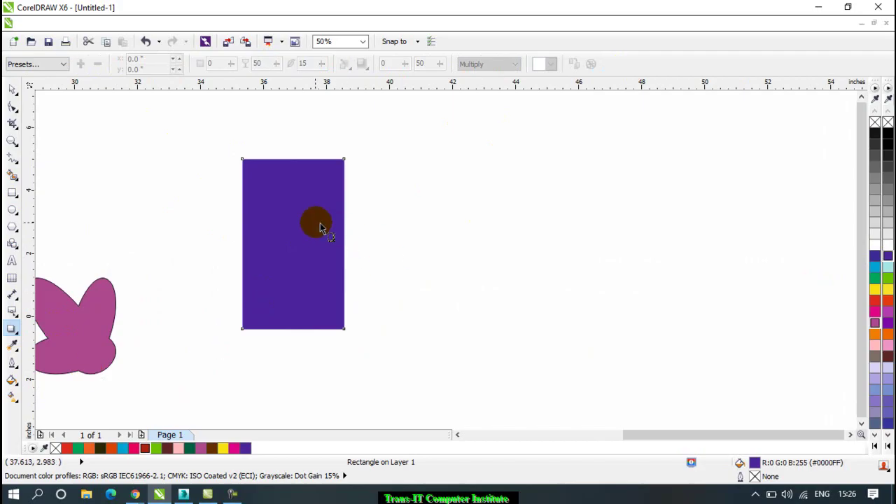
pyautogui.moveTo(343, 244); pyautogui.dragTo(504, 227)
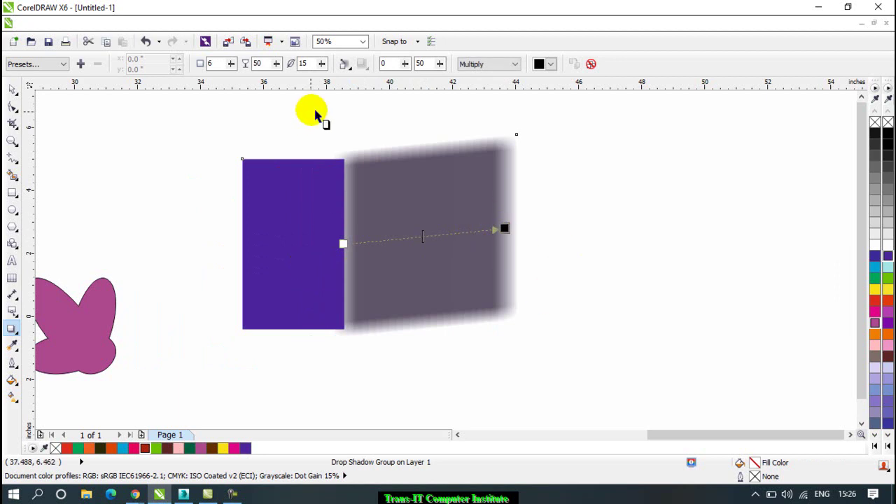
# Try the Flat Top Left drop shadow preset on the blue rectangle and settle on Perspective Top Right.
pyautogui.click(38, 63)
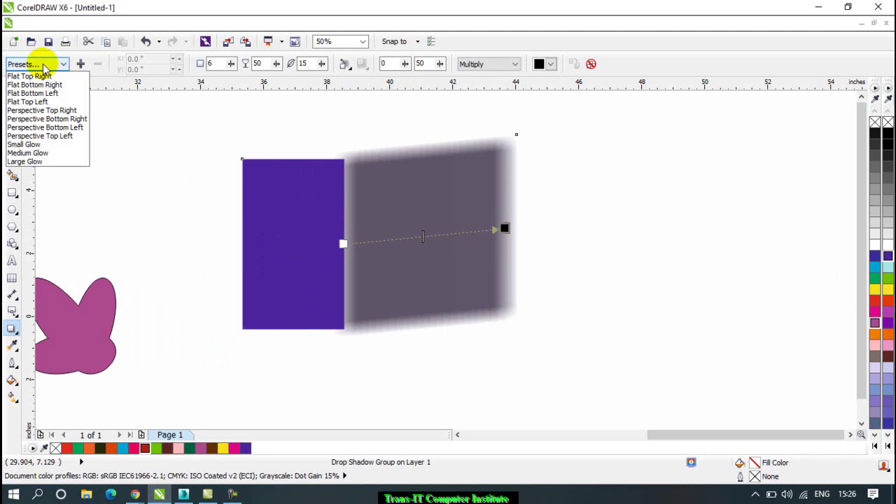
pyautogui.click(53, 102)
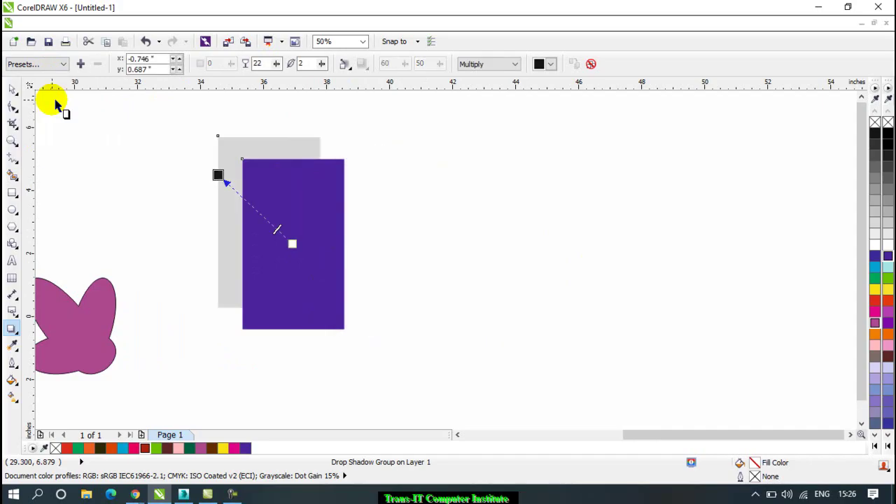
pyautogui.click(38, 64)
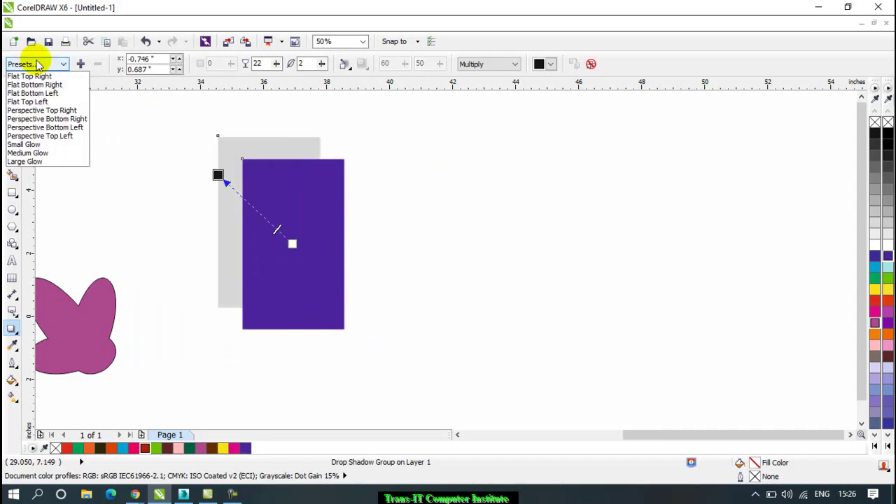
pyautogui.click(46, 111)
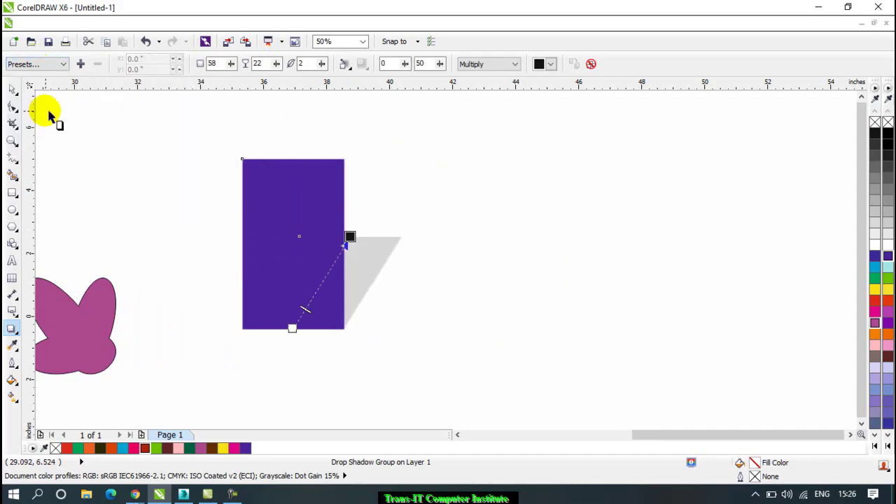
# Adjust the perspective shadow's end point through several positions, ending at an angle of 52.
pyautogui.moveTo(349, 237); pyautogui.dragTo(391, 211)
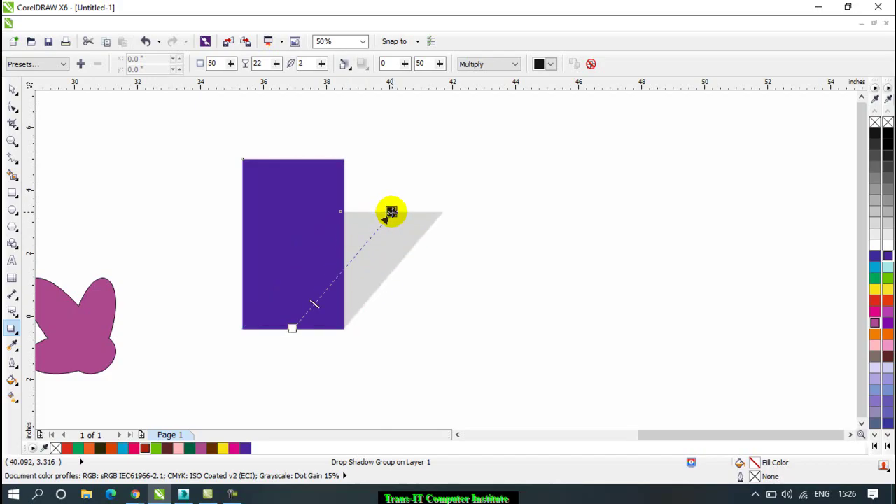
pyautogui.moveTo(391, 211); pyautogui.dragTo(348, 250)
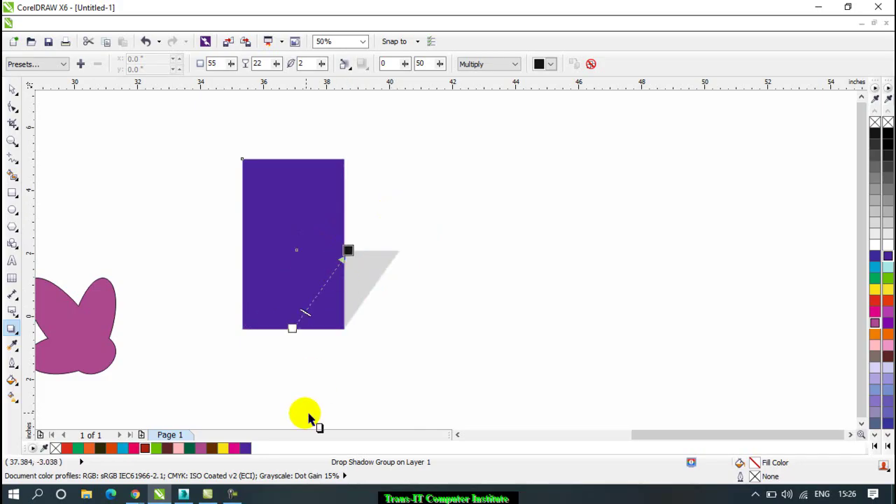
pyautogui.click(295, 332)
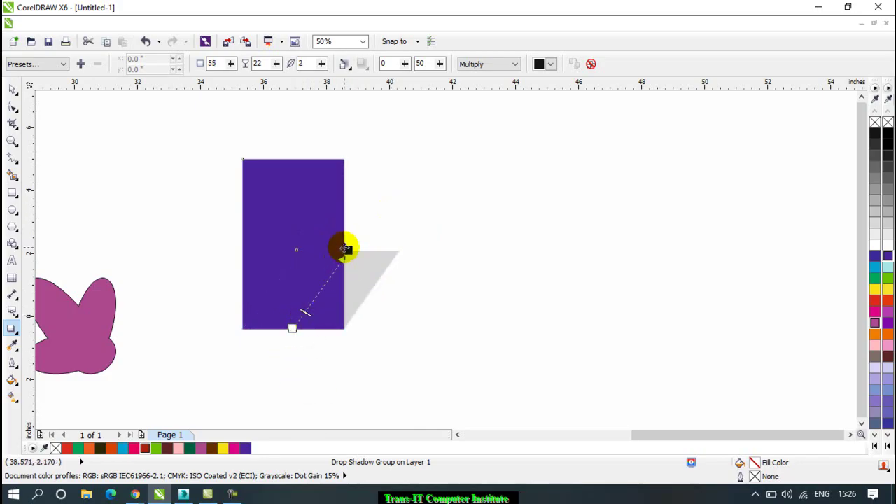
pyautogui.moveTo(349, 250); pyautogui.dragTo(362, 240)
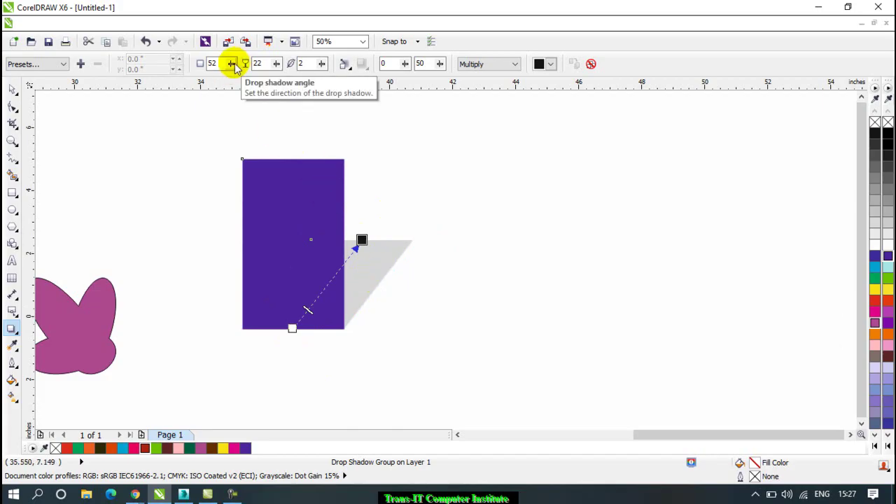
# Set the drop shadow's angle to 40 and its opacity to 44.
pyautogui.moveTo(231, 64)
pyautogui.mouseDown()
pyautogui.moveTo(232, 78)
pyautogui.moveTo(245, 84)
pyautogui.moveTo(216, 80)
pyautogui.moveTo(224, 74)
pyautogui.mouseUp()
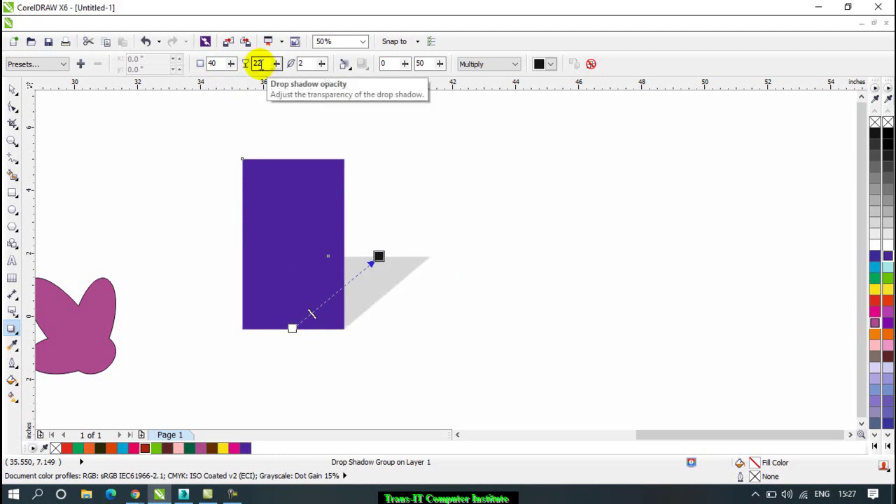
pyautogui.moveTo(277, 63); pyautogui.dragTo(292, 83)
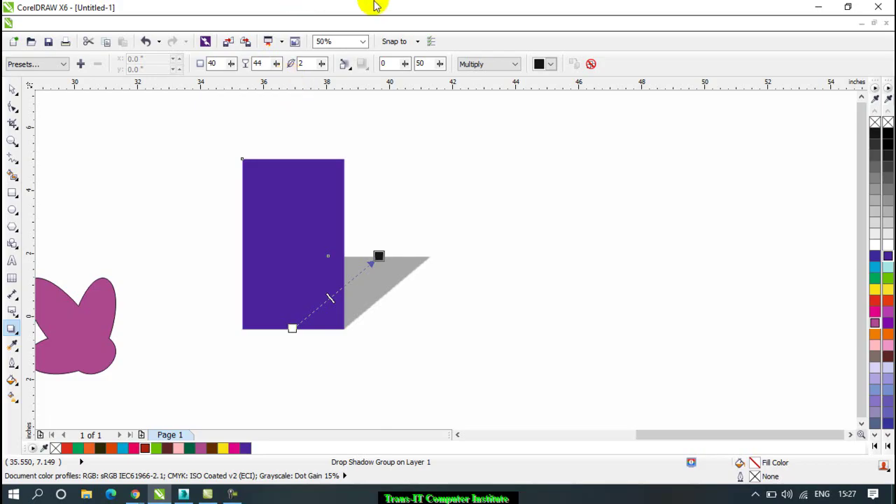
# Try drop shadow feathering up to 54 and settle on a feathering of 12.
pyautogui.click(322, 62)
pyautogui.click(322, 62)
pyautogui.click(322, 63)
pyautogui.click(322, 62)
pyautogui.click(322, 62)
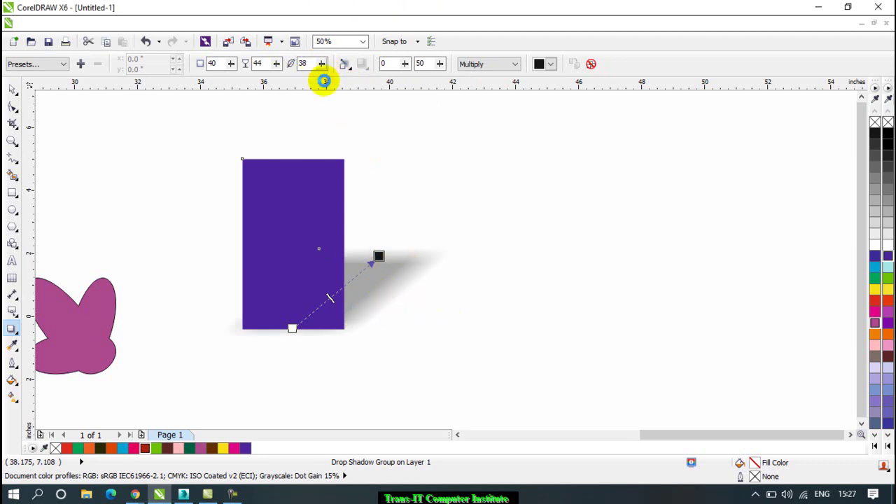
pyautogui.click(322, 64)
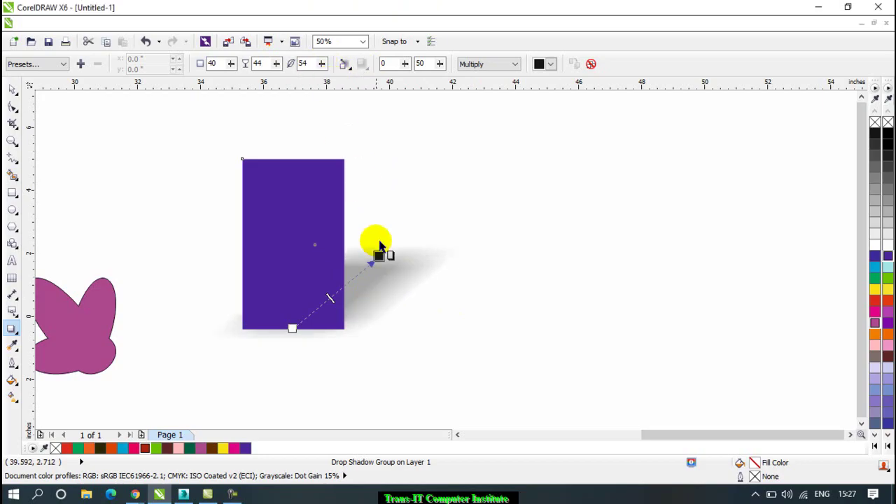
pyautogui.moveTo(321, 65); pyautogui.dragTo(300, 83)
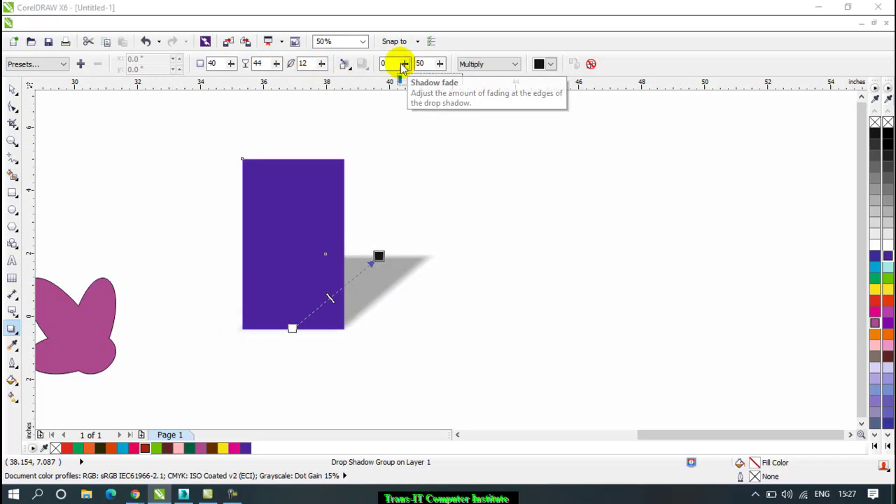
# Try a shadow fade of 26, settle on 9, and lengthen the drop shadow with the stretch setting.
pyautogui.write('26')
pyautogui.press('Return')
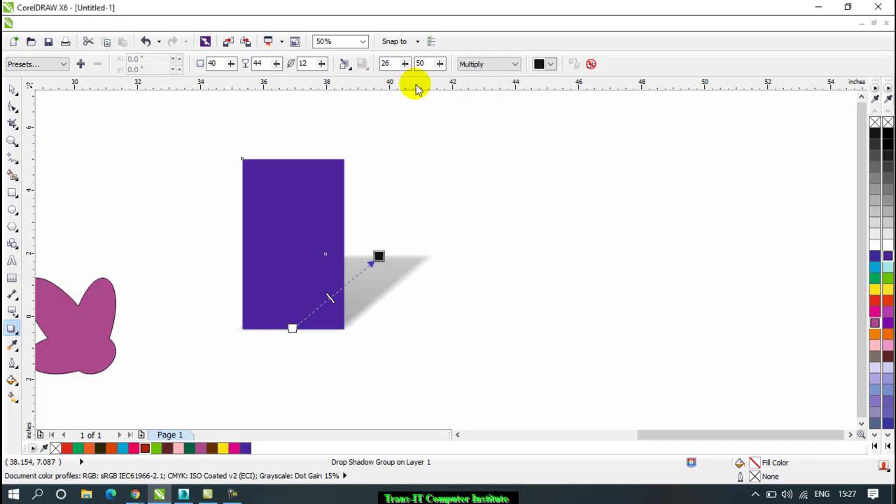
pyautogui.moveTo(404, 64); pyautogui.dragTo(399, 84)
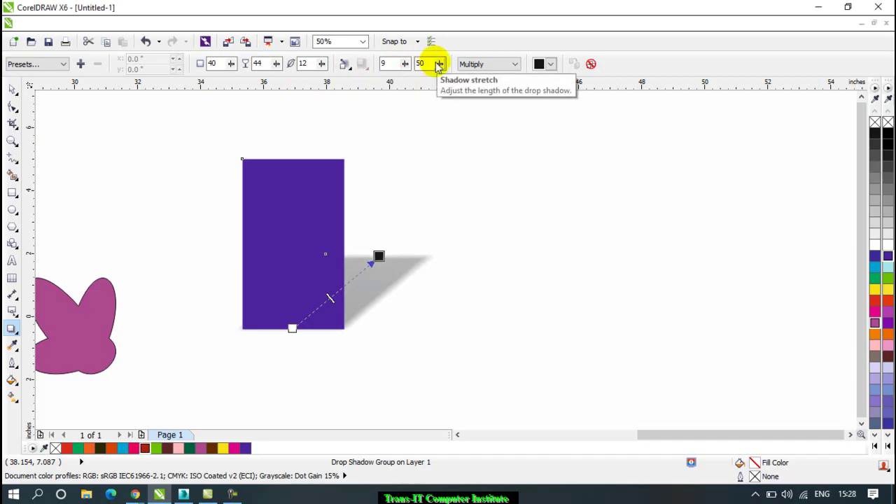
pyautogui.moveTo(439, 64); pyautogui.dragTo(426, 80)
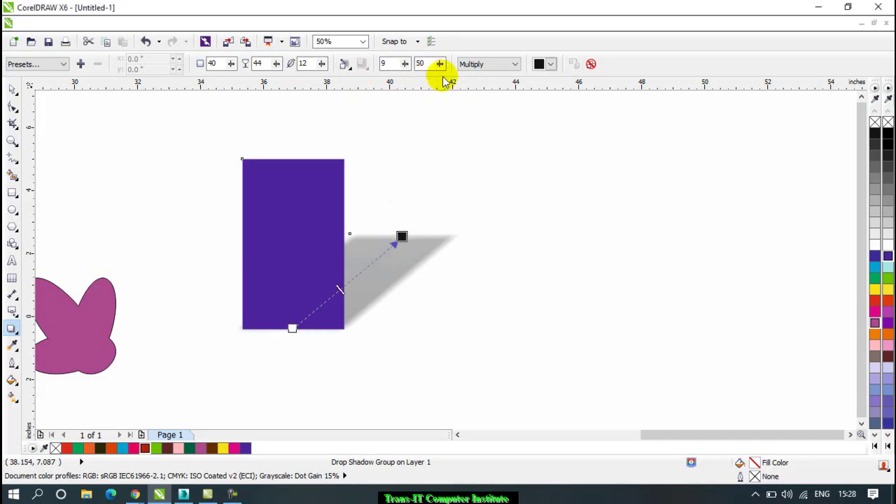
# Try the Color, Difference and Saturation blend modes on the drop shadow and settle on Normal.
pyautogui.click(498, 66)
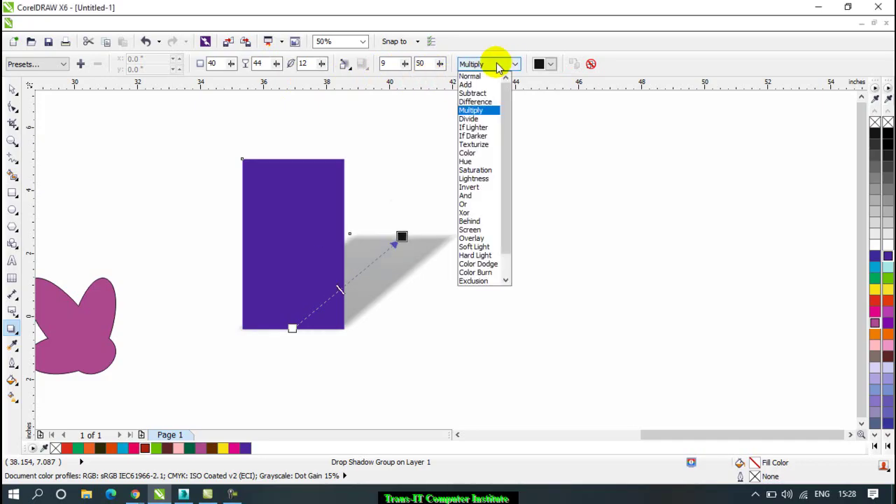
pyautogui.click(467, 152)
pyautogui.click(483, 65)
pyautogui.click(475, 102)
pyautogui.click(490, 64)
pyautogui.press('Escape')
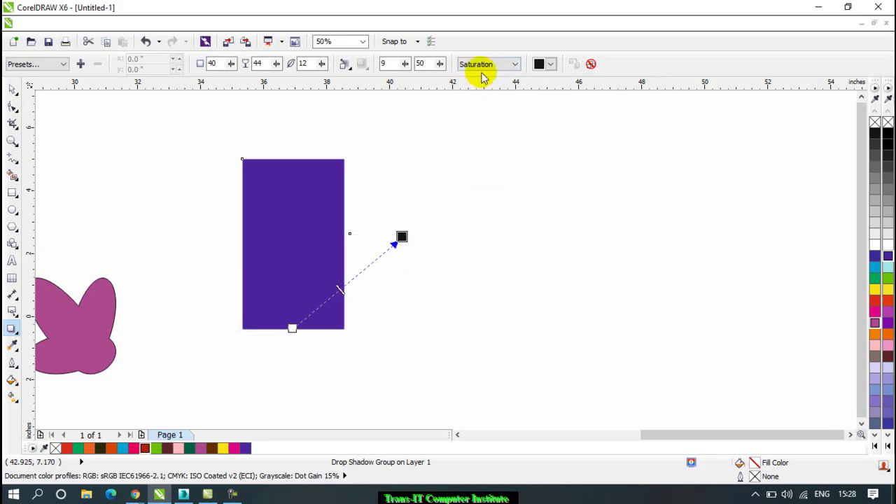
pyautogui.click(480, 70)
pyautogui.press('Escape')
pyautogui.press('Home')
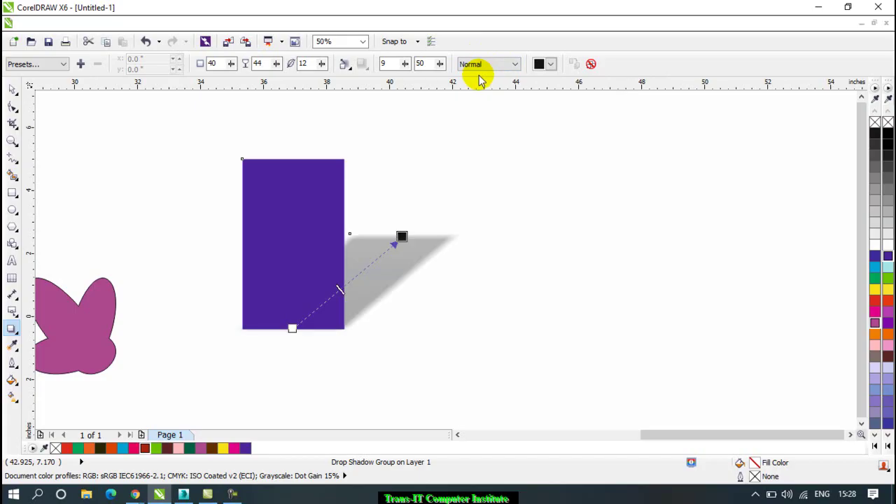
# Try yellow and pale lavender as the drop shadow color and settle on light blue.
pyautogui.click(551, 63)
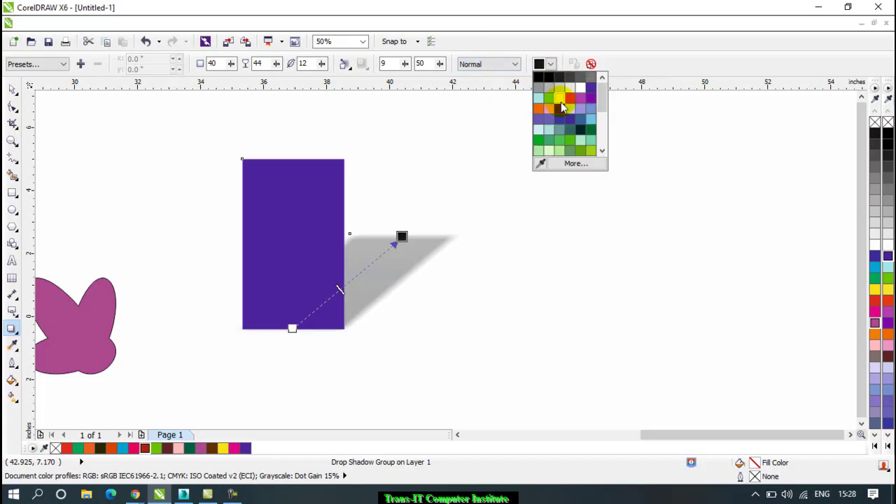
pyautogui.click(564, 106)
pyautogui.click(551, 64)
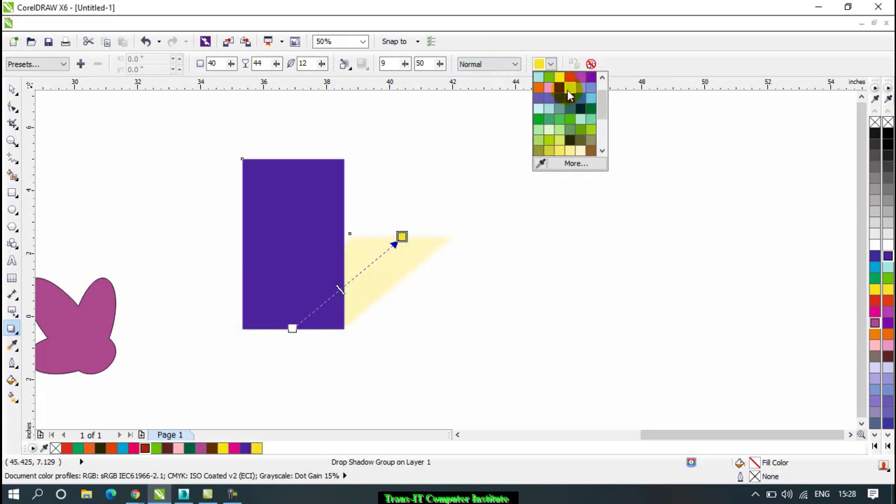
pyautogui.click(568, 92)
pyautogui.click(550, 64)
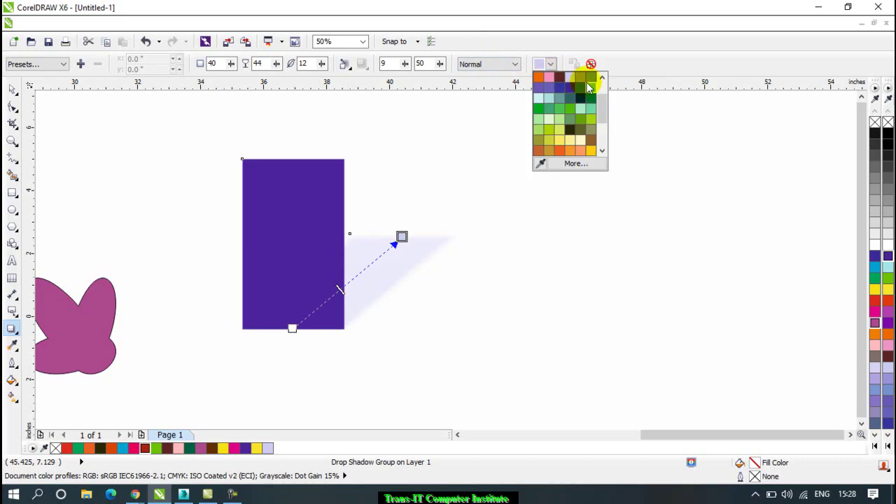
pyautogui.click(583, 82)
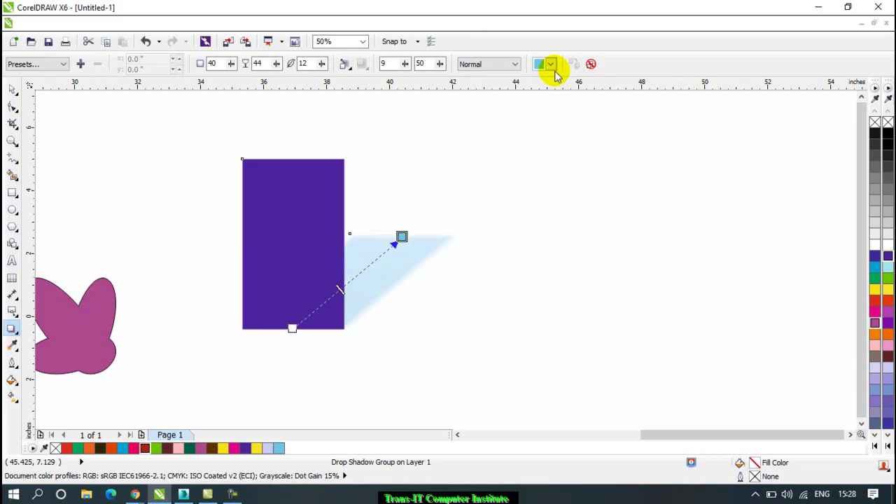
pyautogui.moveTo(404, 260); pyautogui.dragTo(367, 238)
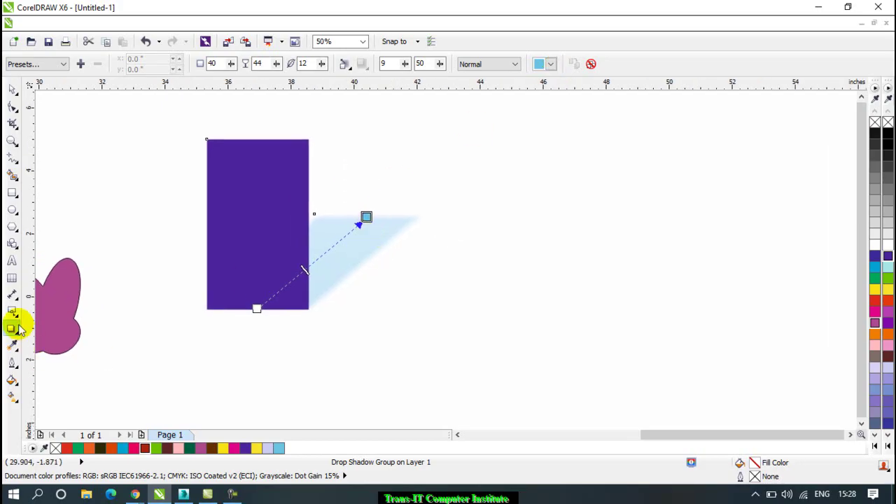
# Draw a rectangle about 3.19 by 3.54 inches to the right of the shadowed rectangle and fill it green.
pyautogui.click(11, 330)
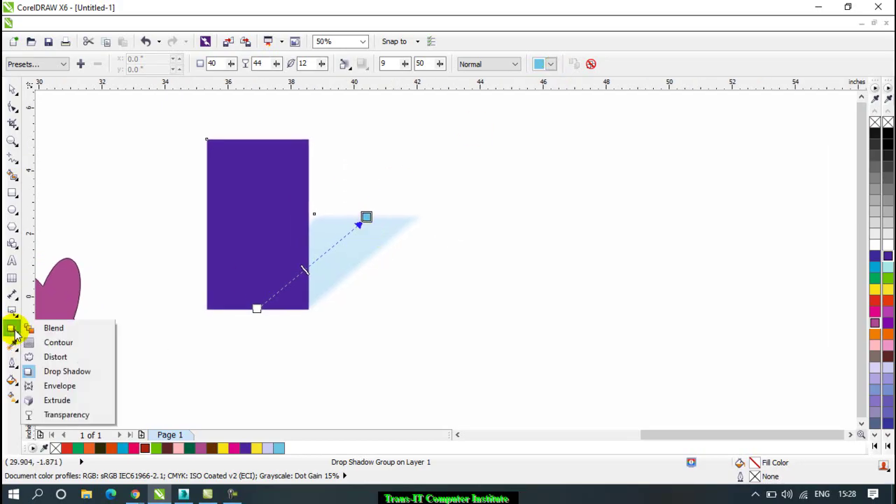
pyautogui.click(58, 388)
pyautogui.click(12, 192)
pyautogui.moveTo(448, 257); pyautogui.dragTo(276, 358)
pyautogui.moveTo(329, 190); pyautogui.dragTo(431, 303)
pyautogui.click(881, 278)
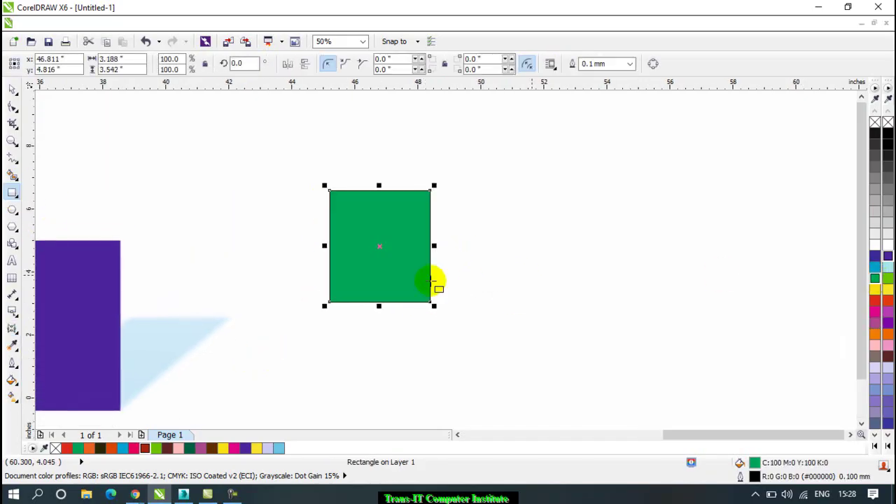
# Distort the green rectangle with the Envelope tool by pulling its left edge and both lower corners.
pyautogui.click(12, 330)
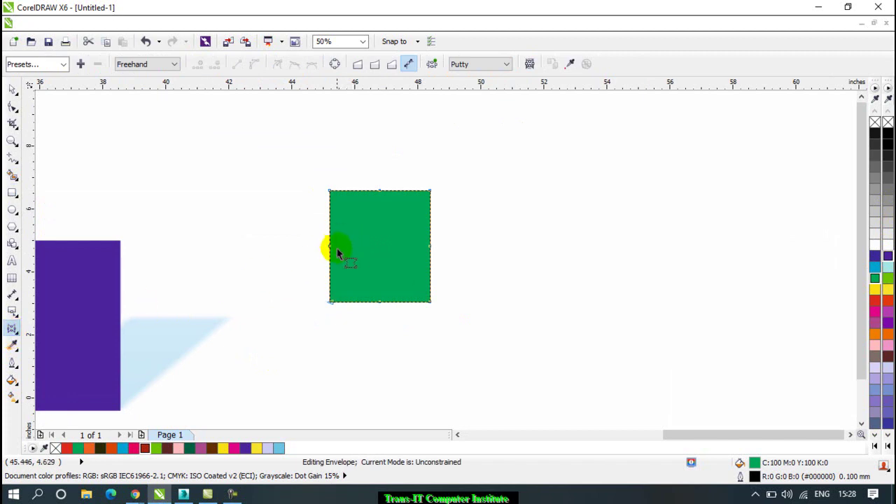
pyautogui.moveTo(330, 246); pyautogui.dragTo(291, 246)
pyautogui.moveTo(330, 213); pyautogui.dragTo(308, 188)
pyautogui.click(338, 312)
pyautogui.moveTo(338, 313); pyautogui.dragTo(344, 357)
pyautogui.moveTo(334, 290); pyautogui.dragTo(351, 260)
pyautogui.click(420, 290)
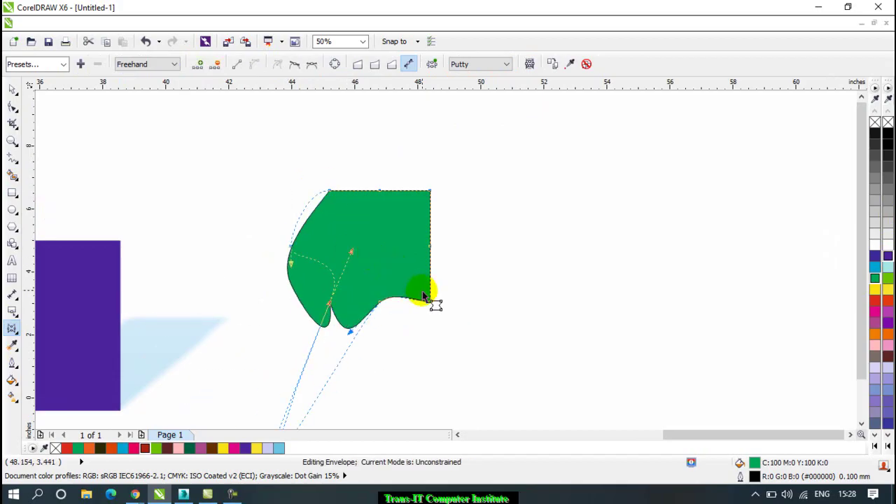
pyautogui.moveTo(432, 302); pyautogui.dragTo(464, 292)
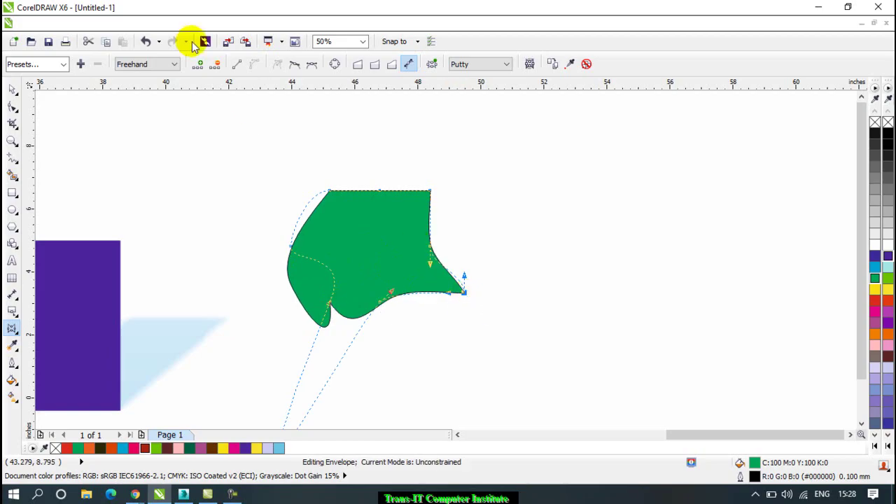
# Open the Envelope docker, try the Circular and Rectilinear presets on the green shape, and settle on Rectilinear Slant.
pyautogui.click(194, 24)
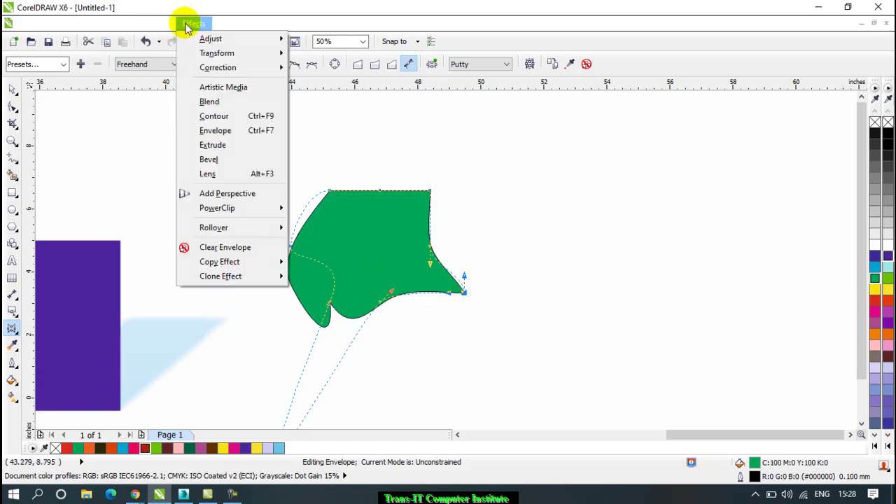
pyautogui.click(235, 131)
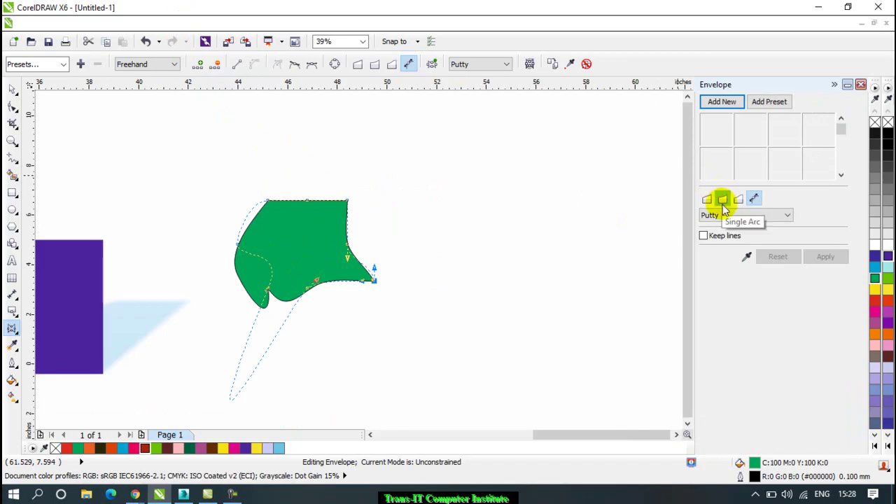
pyautogui.click(58, 64)
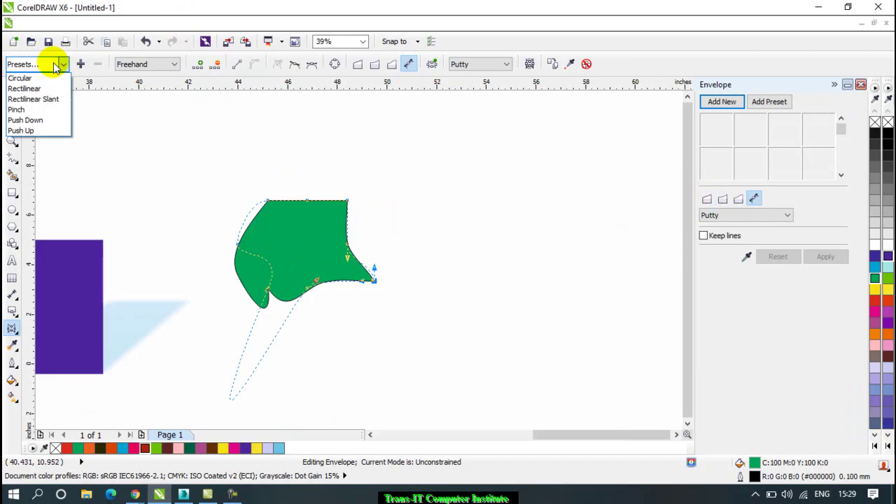
pyautogui.click(25, 78)
pyautogui.click(44, 64)
pyautogui.click(42, 88)
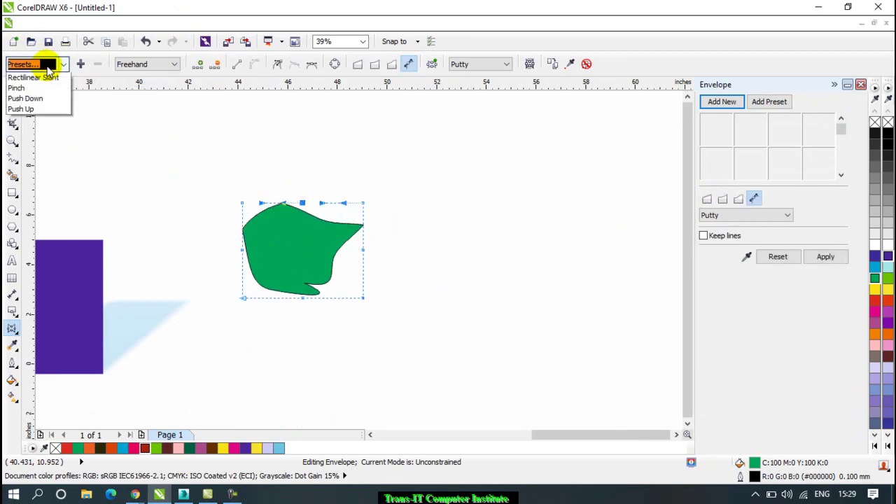
pyautogui.click(47, 99)
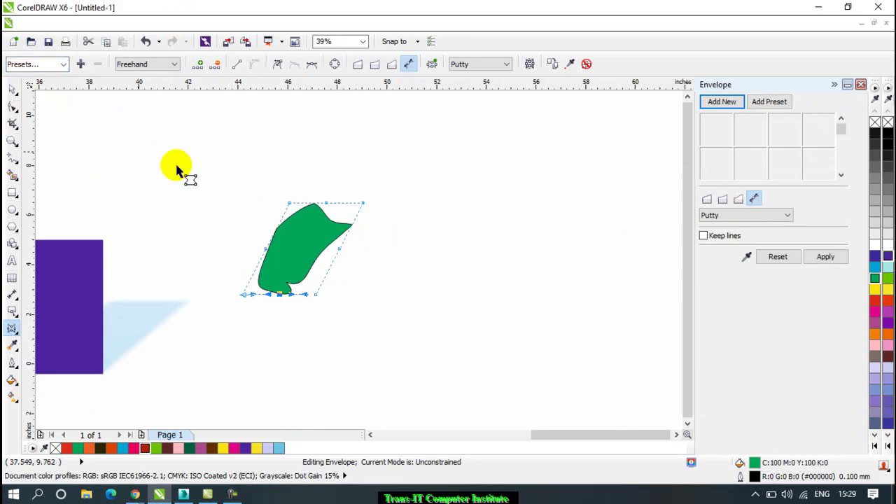
# Reshape the slanted envelope by moving its top node upward and its right-hand nodes outward.
pyautogui.moveTo(324, 201); pyautogui.dragTo(340, 171)
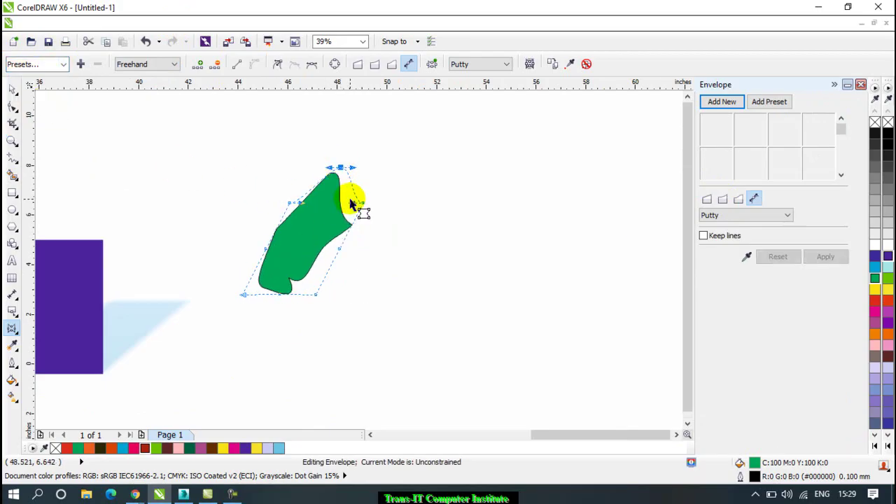
pyautogui.moveTo(354, 209); pyautogui.dragTo(379, 201)
pyautogui.click(353, 253)
pyautogui.moveTo(352, 250); pyautogui.dragTo(366, 208)
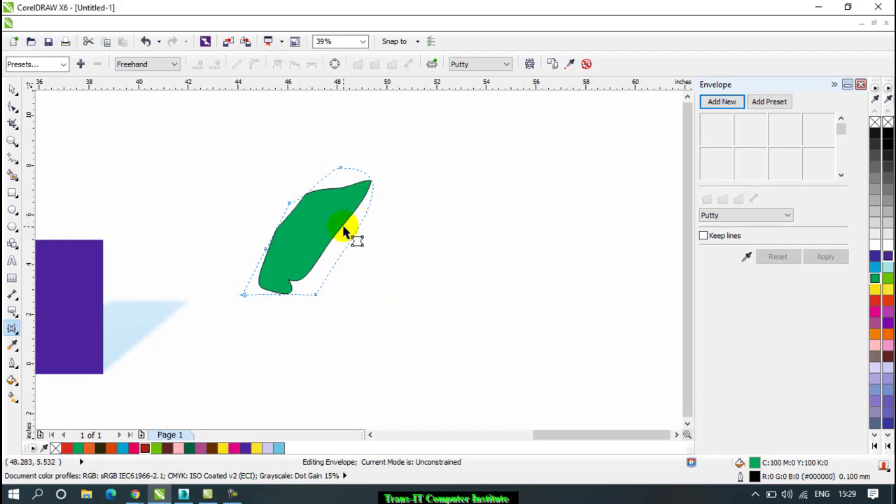
pyautogui.moveTo(348, 247); pyautogui.dragTo(371, 269)
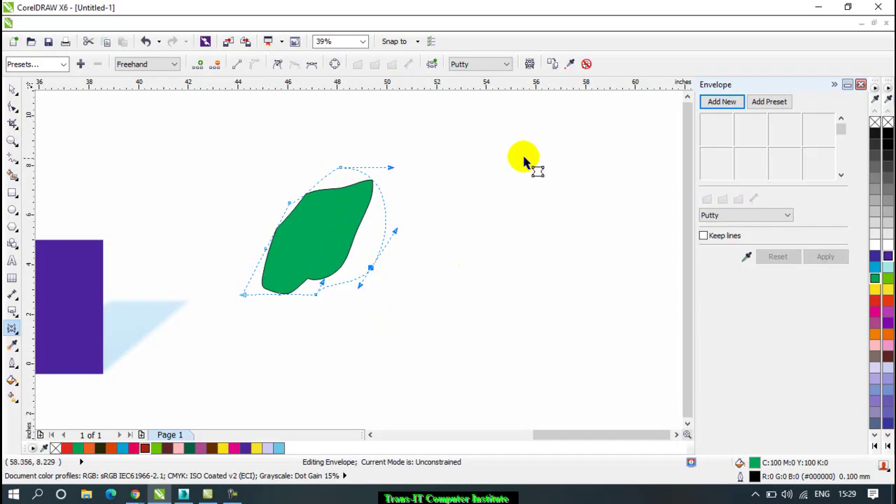
# Set the envelope to Single Arc mode and stretch the green shape to the right from its top and lower-right nodes.
pyautogui.click(13, 89)
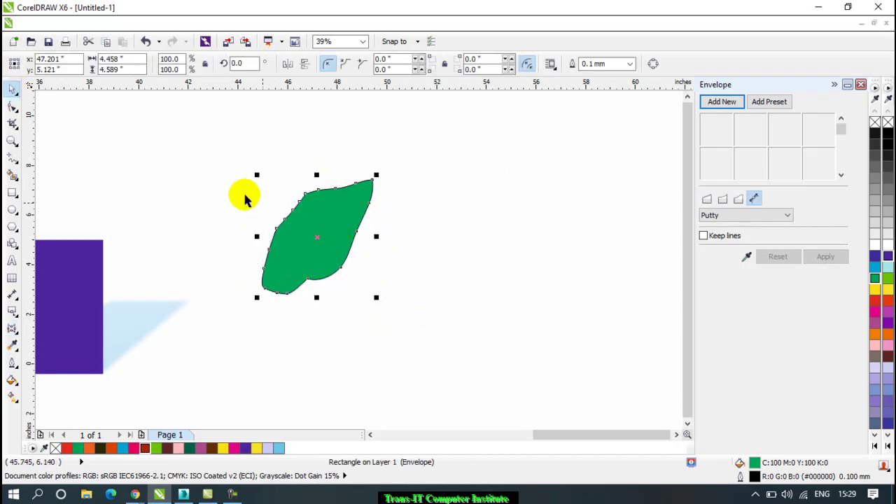
pyautogui.click(725, 203)
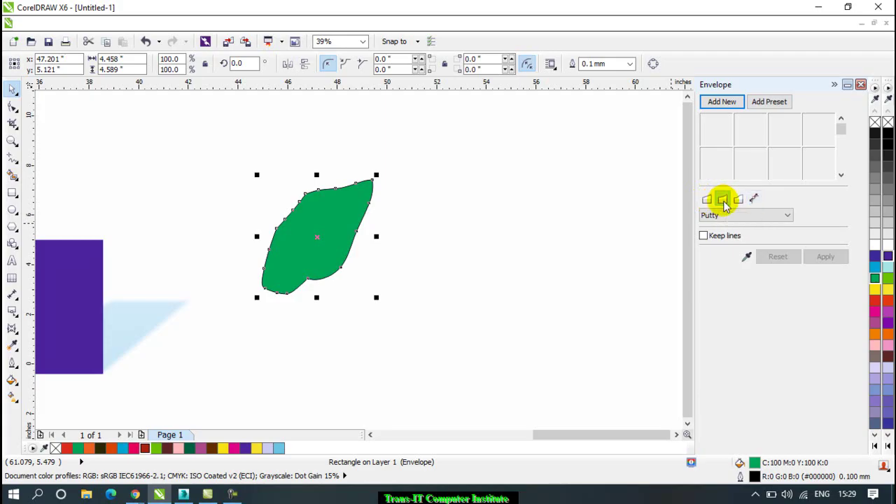
pyautogui.click(13, 330)
pyautogui.moveTo(340, 173)
pyautogui.mouseDown()
pyautogui.moveTo(360, 154)
pyautogui.moveTo(495, 165)
pyautogui.moveTo(380, 152)
pyautogui.mouseUp()
pyautogui.moveTo(316, 295); pyautogui.dragTo(372, 303)
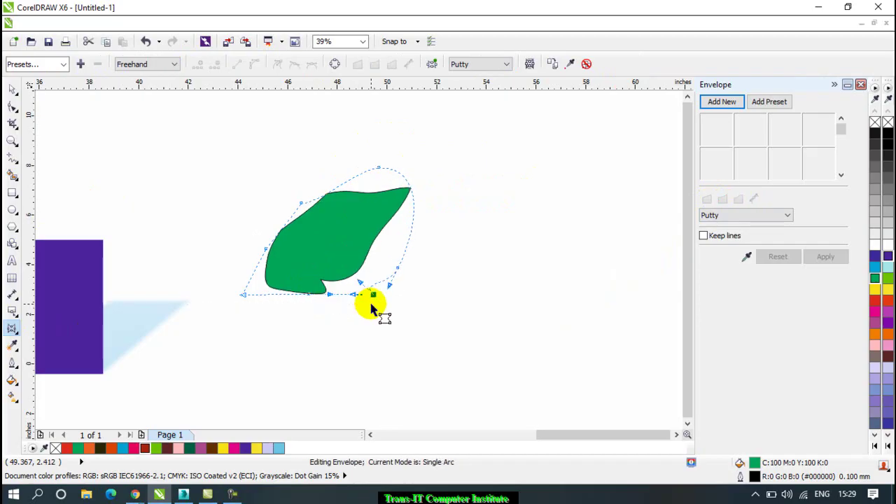
# Load the preset envelope shapes, try several including the octagon and ellipse, and settle on the hexagon for the green shape.
pyautogui.click(12, 327)
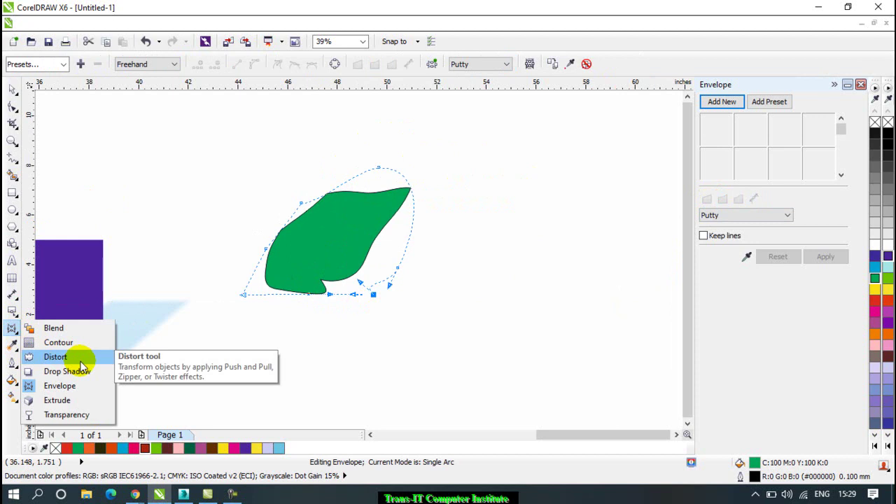
pyautogui.click(770, 102)
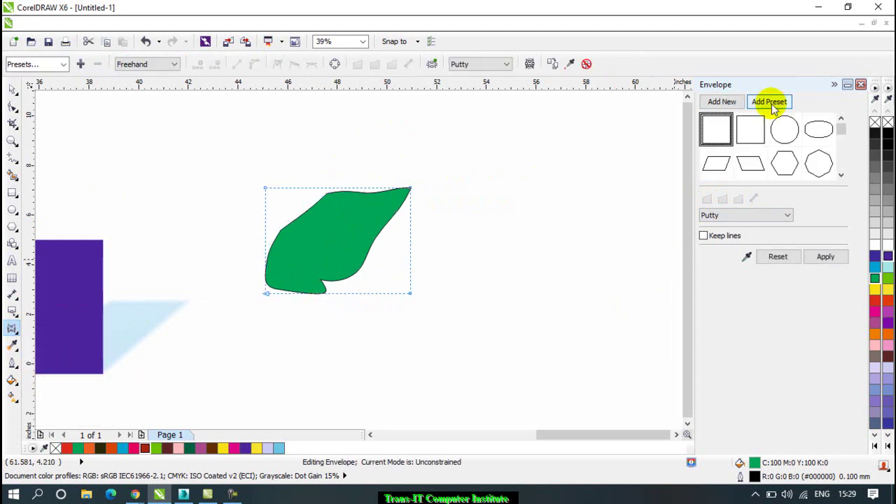
pyautogui.click(754, 165)
pyautogui.click(793, 165)
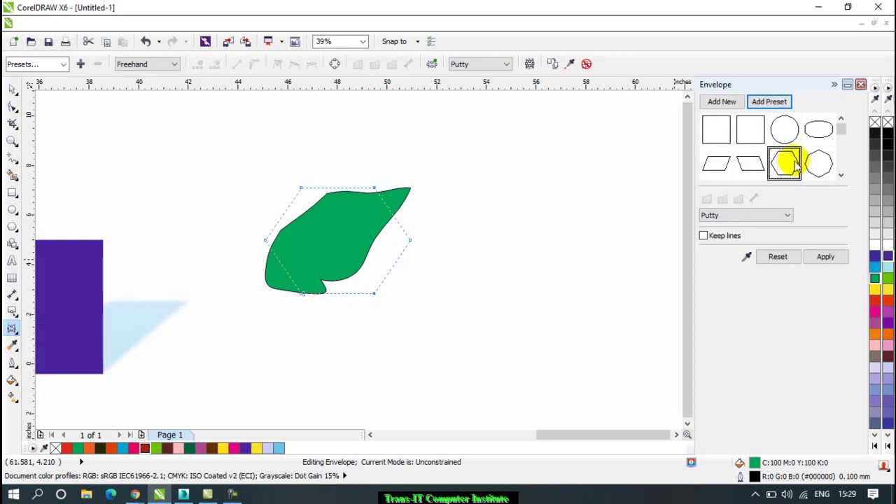
pyautogui.click(814, 163)
pyautogui.click(808, 129)
pyautogui.click(714, 166)
pyautogui.click(785, 164)
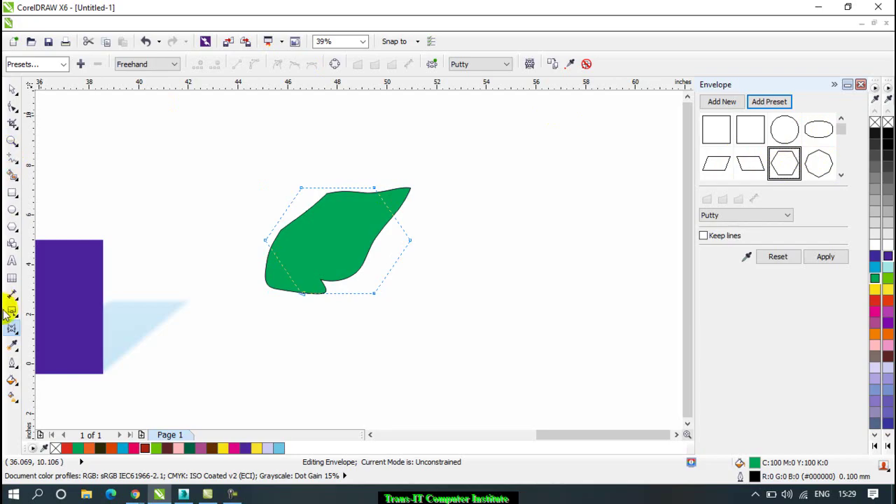
# Pull the hexagonal envelope's upper-right, right and lower-right nodes outward and close the Envelope docker.
pyautogui.moveTo(375, 188); pyautogui.dragTo(394, 161)
pyautogui.moveTo(410, 241); pyautogui.dragTo(472, 227)
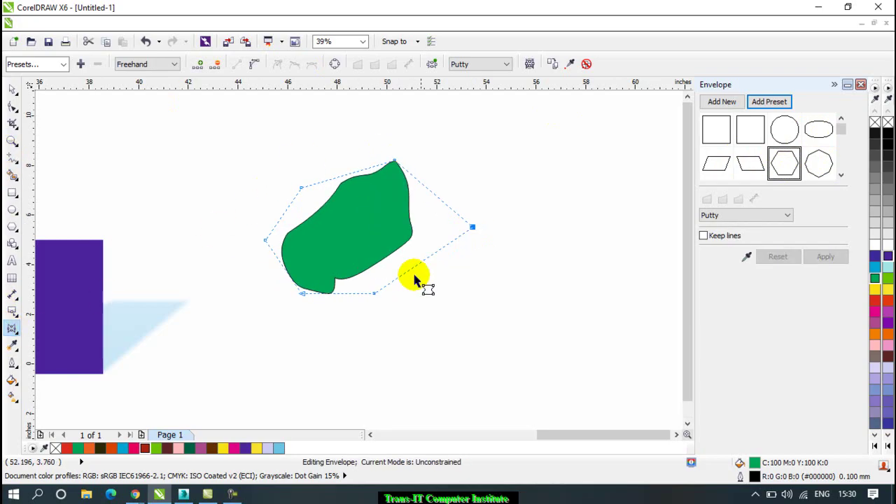
pyautogui.moveTo(373, 294); pyautogui.dragTo(387, 328)
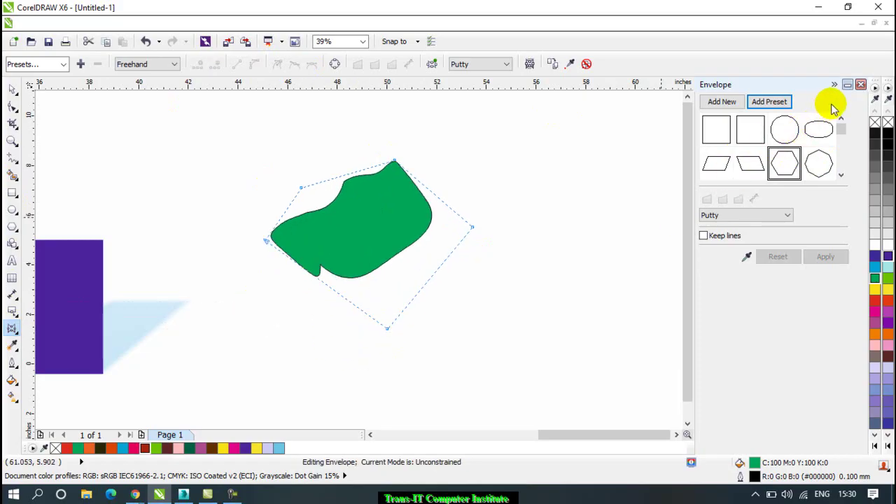
pyautogui.click(861, 85)
# Draw a rectangle about 8.49 by 6.75 inches above the existing shapes, fill it lime green and give it a Hairline outline.
pyautogui.click(12, 333)
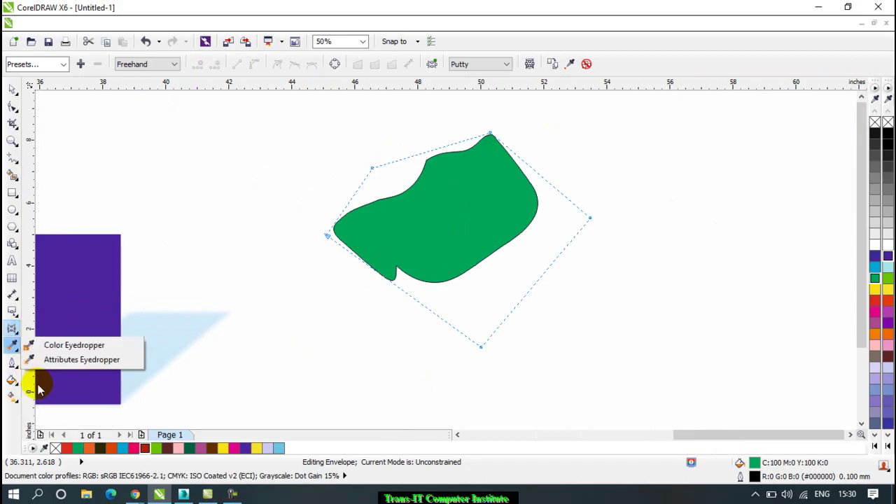
pyautogui.scroll(-4, 376, 264)
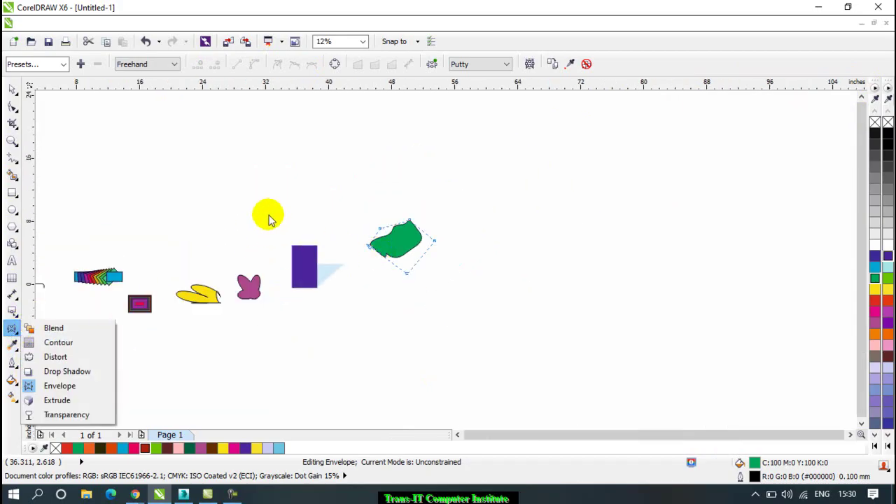
pyautogui.click(12, 193)
pyautogui.scroll(2, 200, 254)
pyautogui.moveTo(236, 190); pyautogui.dragTo(304, 243)
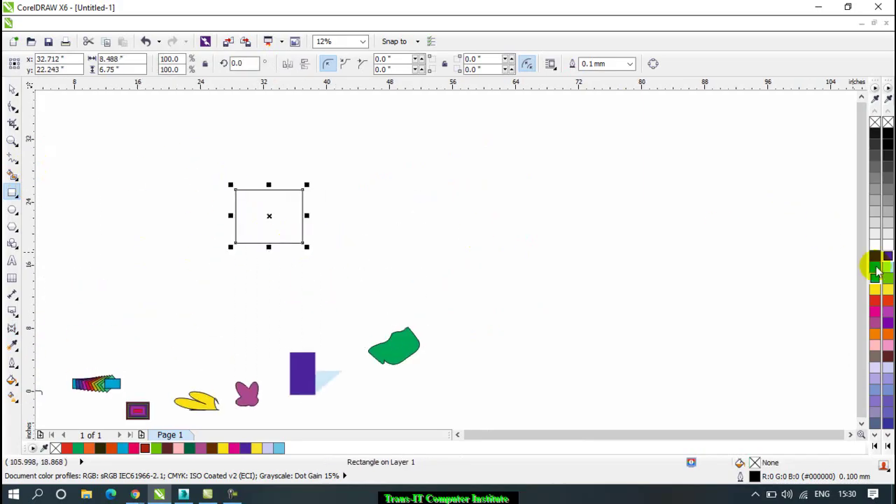
pyautogui.click(887, 280)
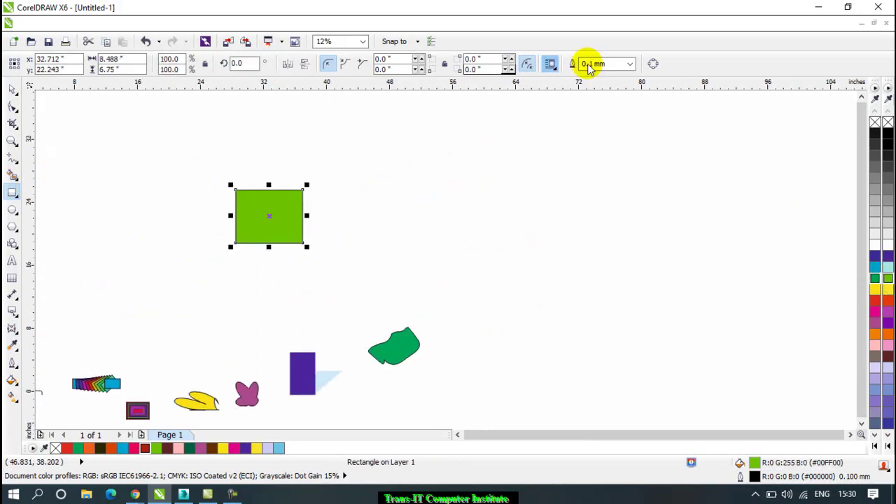
pyautogui.click(631, 63)
pyautogui.click(597, 83)
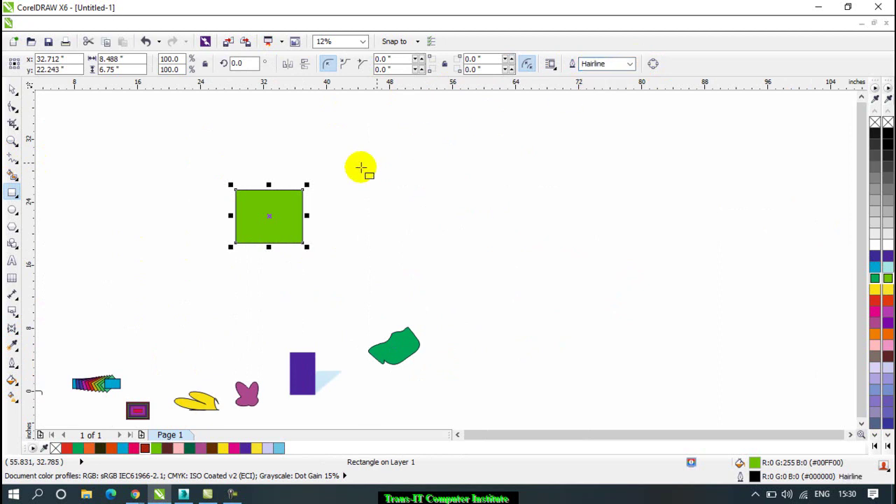
# Extrude the lime green rectangle toward a vanishing point at its upper right and set the extrusion depth to 35.
pyautogui.click(10, 332)
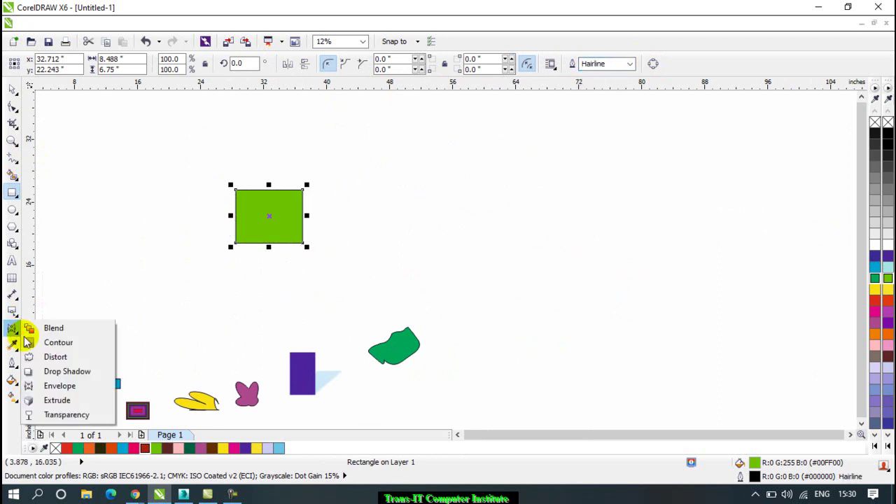
pyautogui.click(57, 400)
pyautogui.scroll(2, 284, 188)
pyautogui.moveTo(286, 235); pyautogui.dragTo(671, 117)
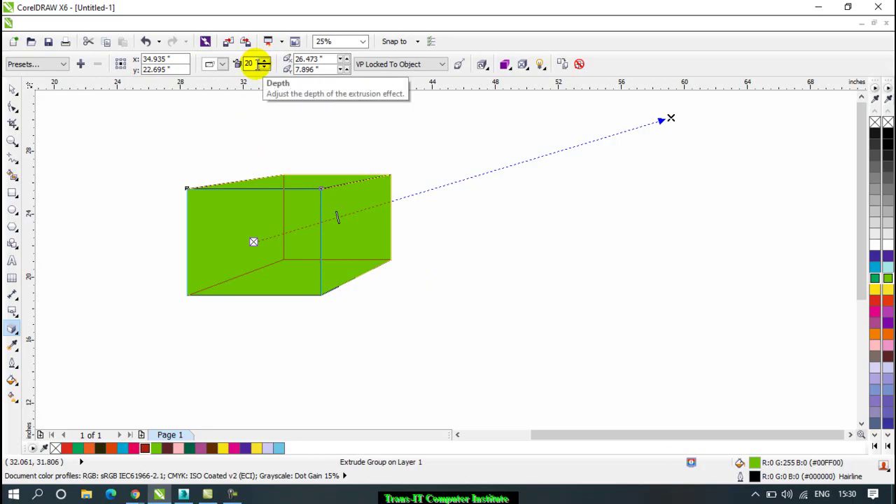
pyautogui.click(264, 61)
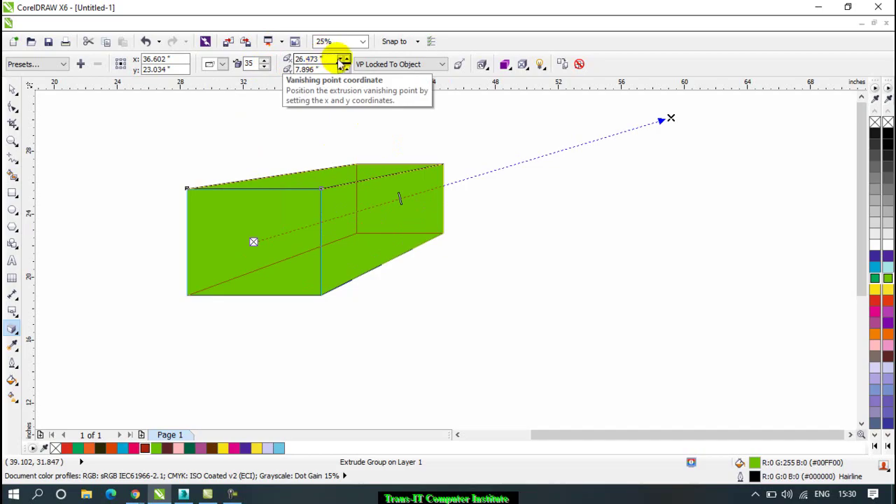
# Set the extrusion's vanishing point to 26.573 in horizontally and 7.796 in vertically, apply it and close the Extrude docker.
pyautogui.click(193, 23)
pyautogui.click(222, 145)
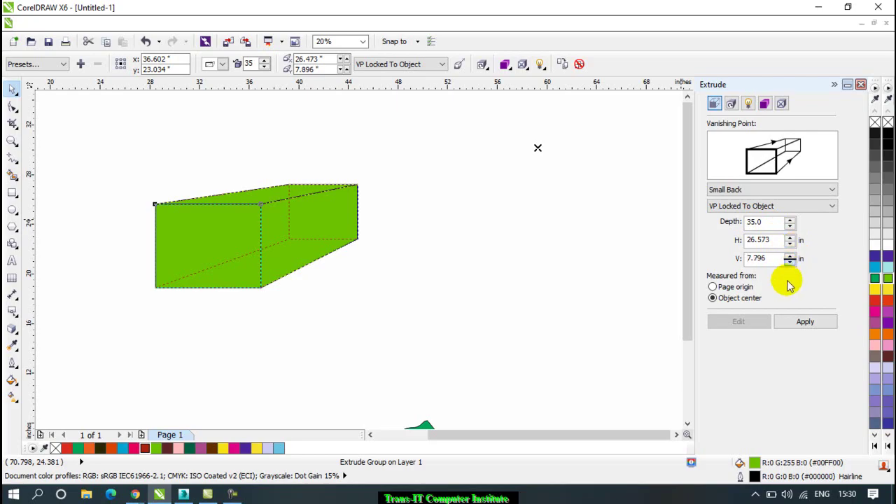
pyautogui.click(786, 325)
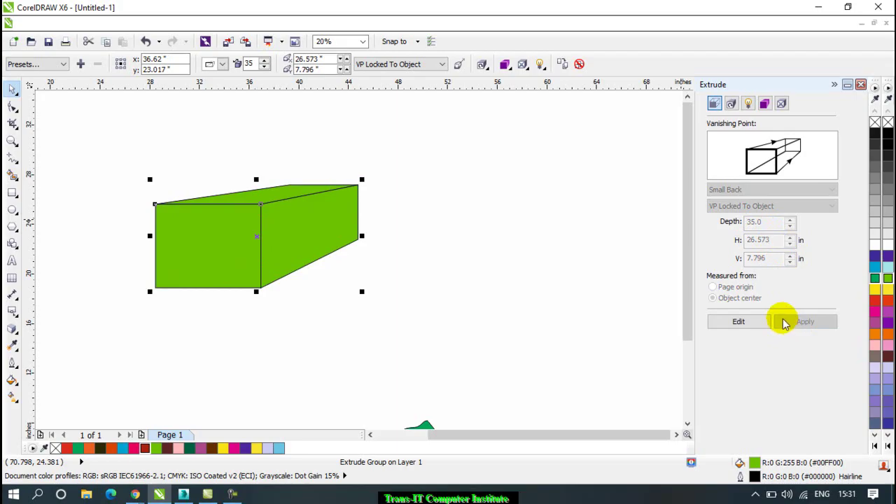
pyautogui.click(862, 85)
pyautogui.scroll(-3, 444, 260)
pyautogui.scroll(3, 466, 241)
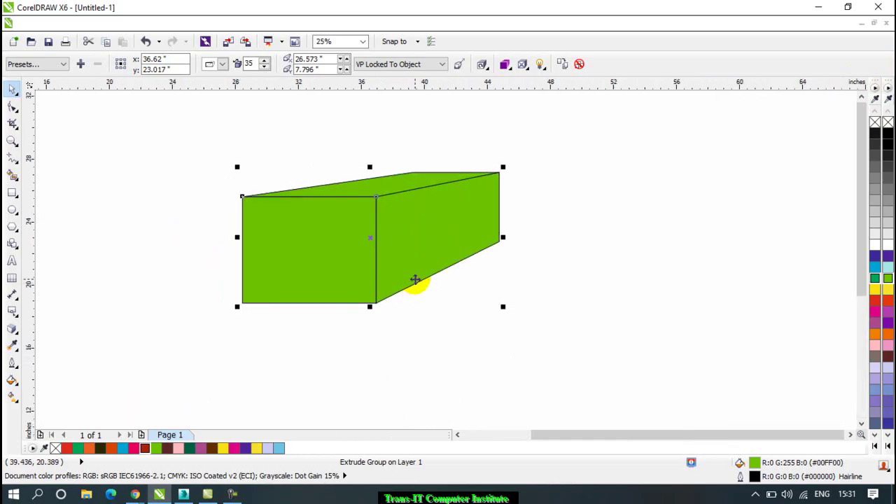
# Reopen the Extrude docker and apply a depth of 30 with the vanishing point at H 26.473 in and V 9.796 in.
pyautogui.click(188, 23)
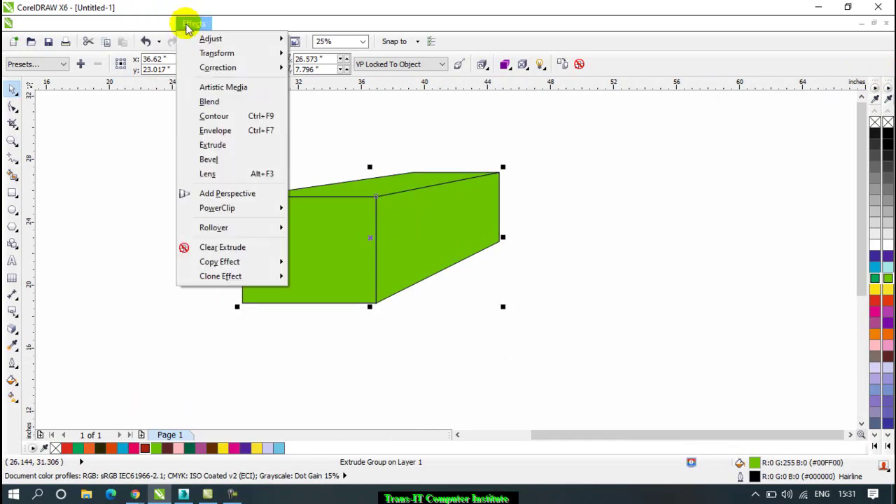
pyautogui.click(213, 145)
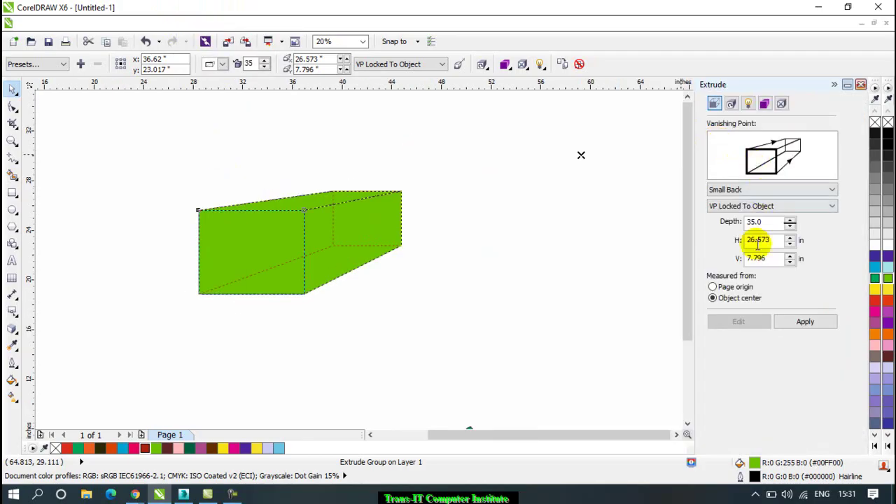
pyautogui.click(790, 225)
pyautogui.click(789, 242)
pyautogui.click(789, 257)
pyautogui.click(804, 321)
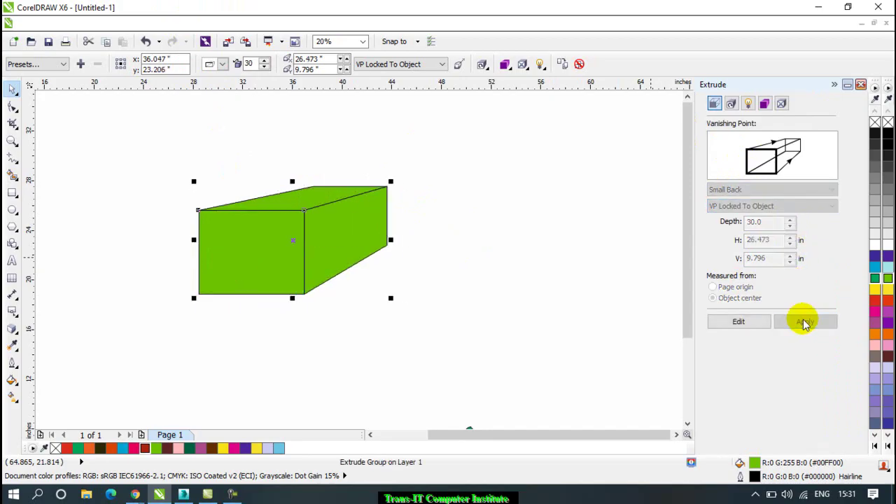
# Rotate the green extrusion freehand in 3D and apply it, making a second rotation that leaves three faces showing.
pyautogui.click(752, 322)
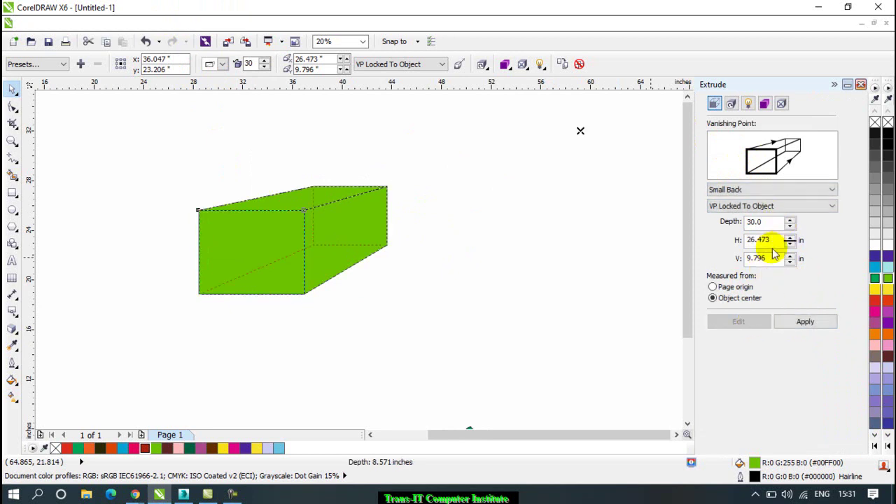
pyautogui.click(733, 104)
pyautogui.moveTo(768, 153); pyautogui.dragTo(751, 162)
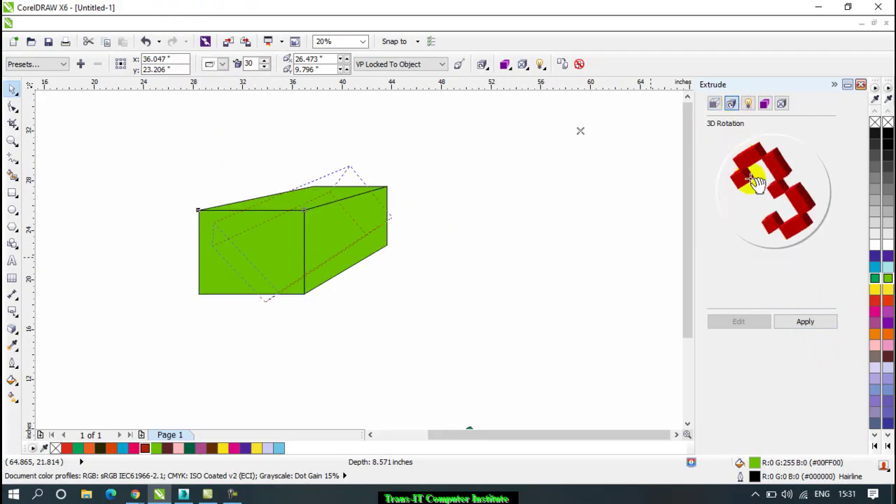
pyautogui.click(805, 321)
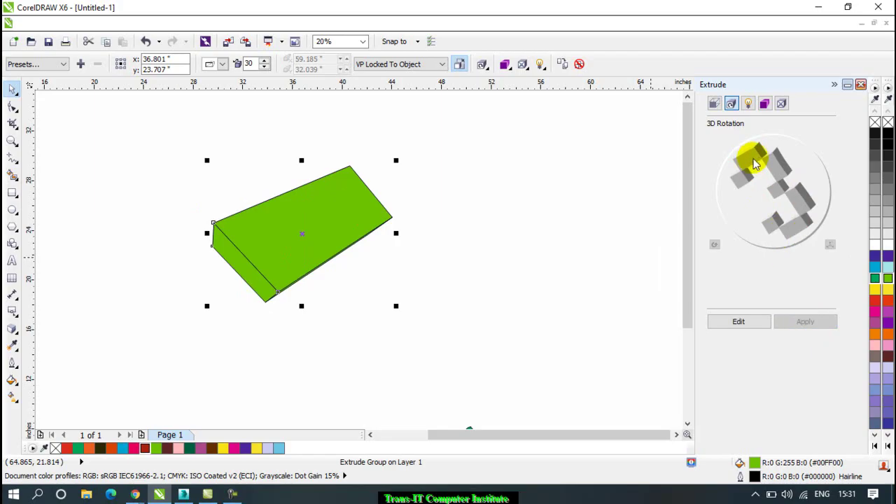
pyautogui.click(740, 321)
pyautogui.moveTo(787, 206)
pyautogui.mouseDown()
pyautogui.moveTo(798, 196)
pyautogui.moveTo(802, 203)
pyautogui.mouseUp()
pyautogui.click(812, 324)
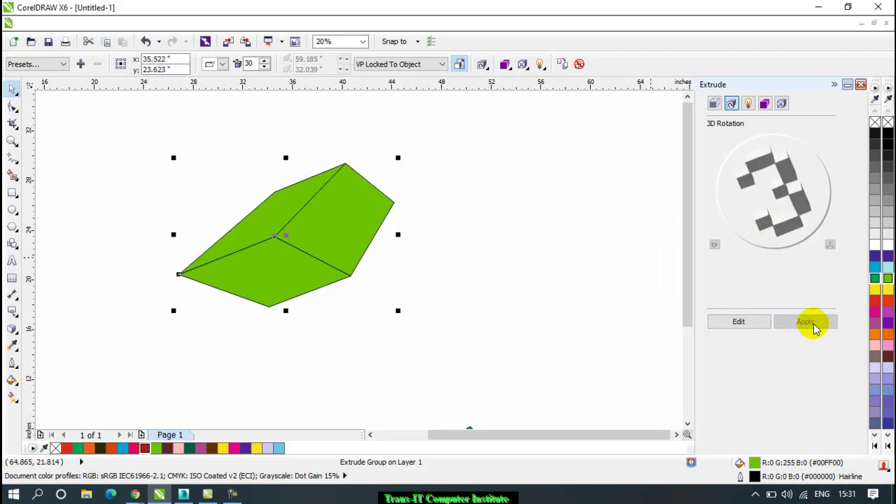
# Light the extrusion with light source 1 at intensity 100 from the upper-right front corner and apply it.
pyautogui.click(748, 104)
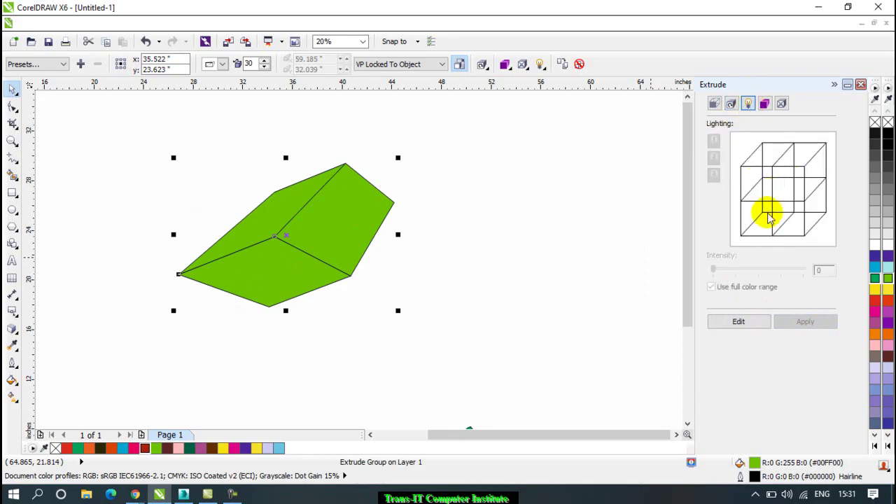
pyautogui.click(742, 322)
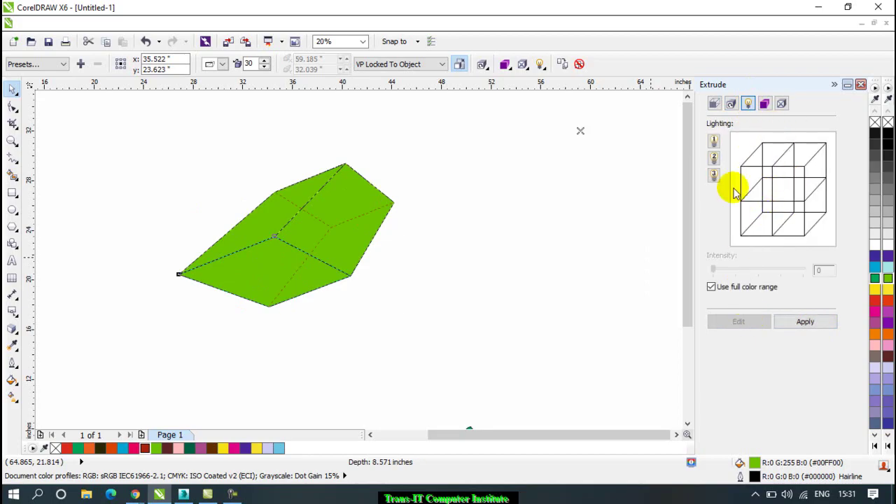
pyautogui.click(714, 142)
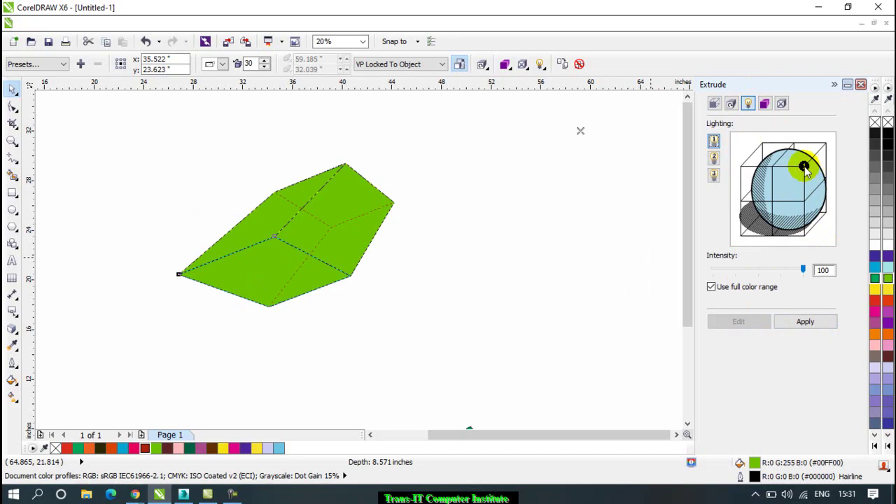
pyautogui.click(806, 324)
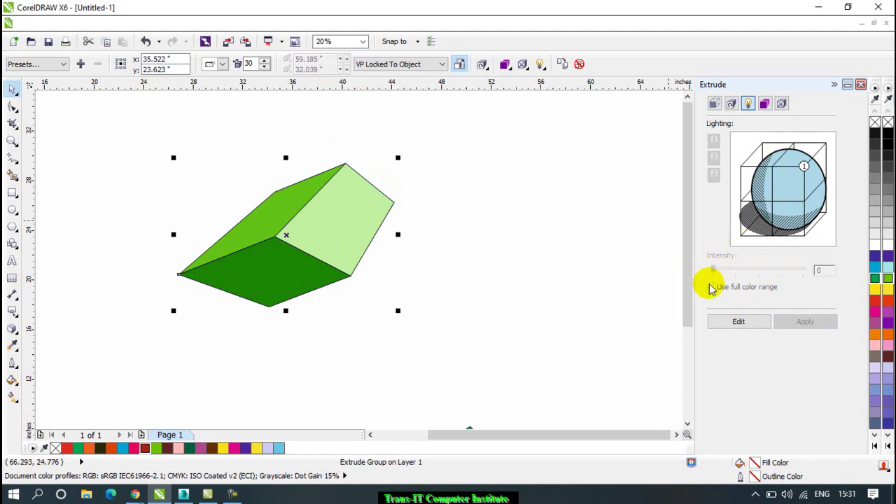
# Add light source 2 to the extrusion at intensity 46 and apply it.
pyautogui.click(726, 327)
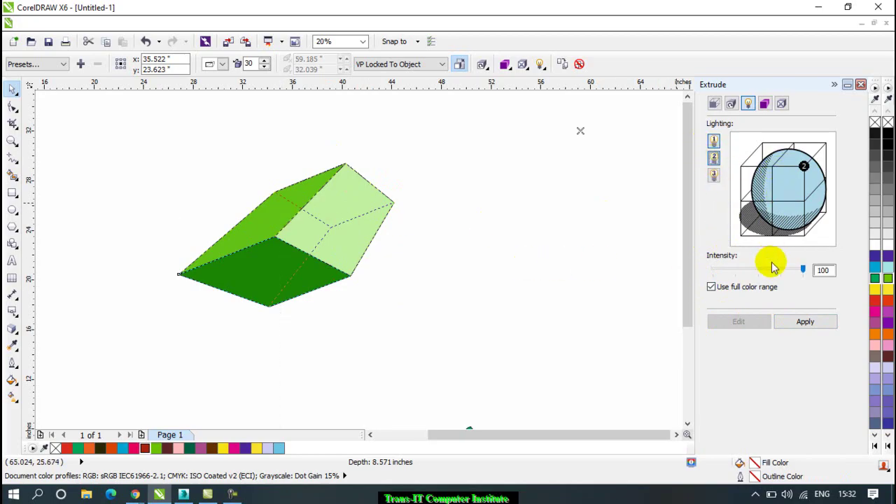
pyautogui.moveTo(797, 270); pyautogui.dragTo(749, 270)
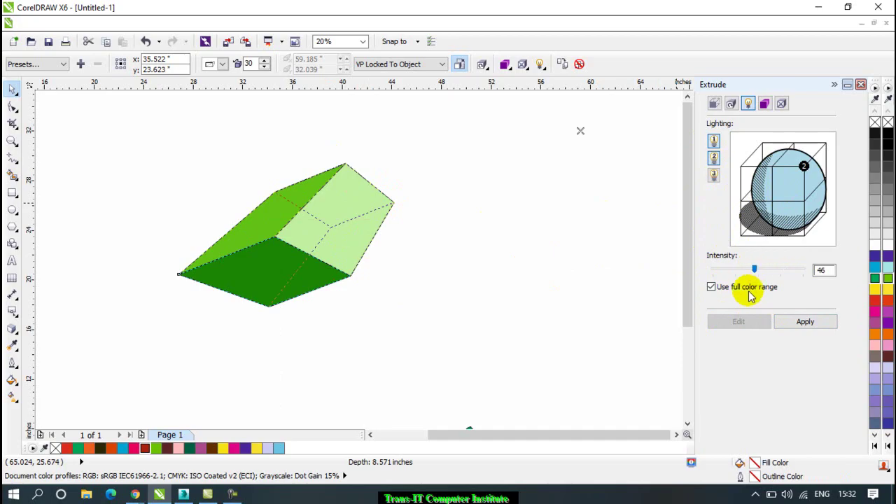
pyautogui.click(786, 326)
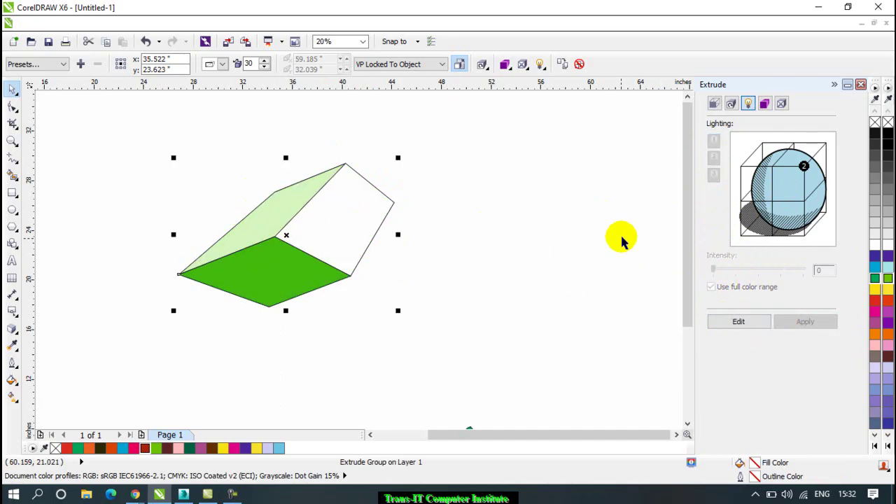
# Switch off light source 1, add light source 3 at intensity 57 and apply the extrusion's lighting.
pyautogui.click(740, 321)
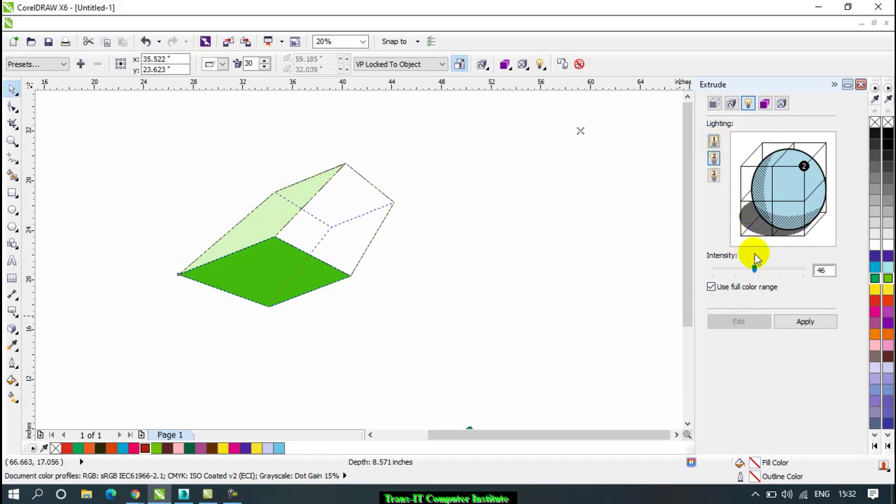
pyautogui.click(714, 176)
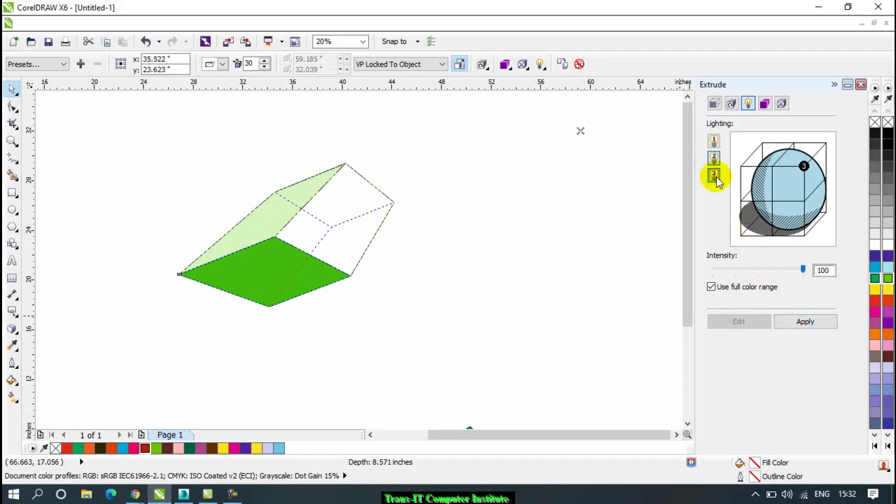
pyautogui.moveTo(803, 273); pyautogui.dragTo(764, 269)
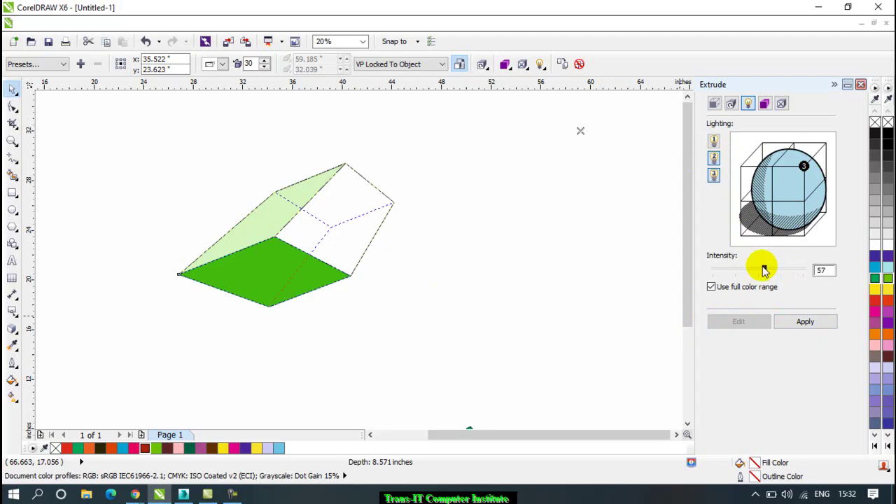
pyautogui.click(802, 326)
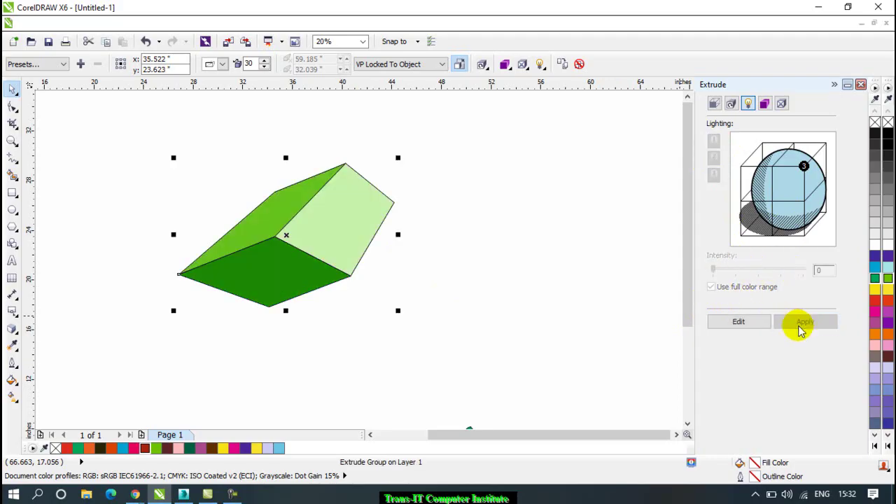
# View the extrusion's color options and open its bevel settings for editing.
pyautogui.click(768, 111)
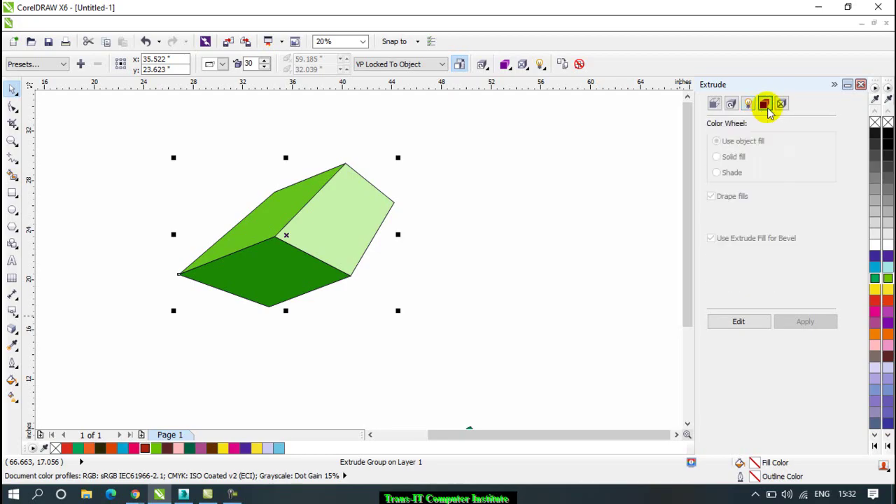
pyautogui.click(783, 104)
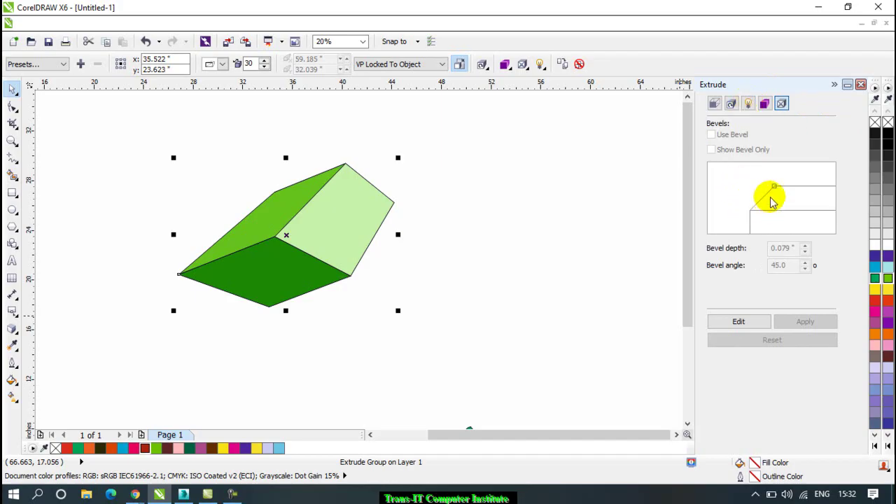
pyautogui.click(733, 325)
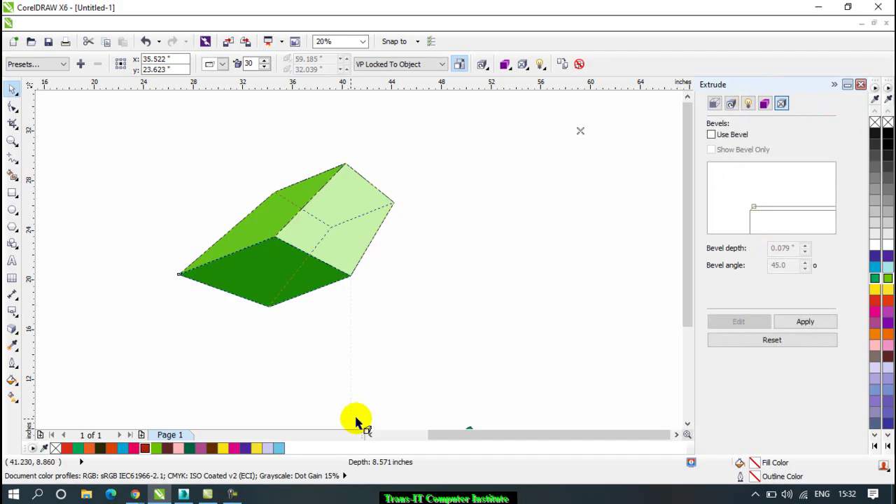
pyautogui.click(233, 494)
pyautogui.click(411, 405)
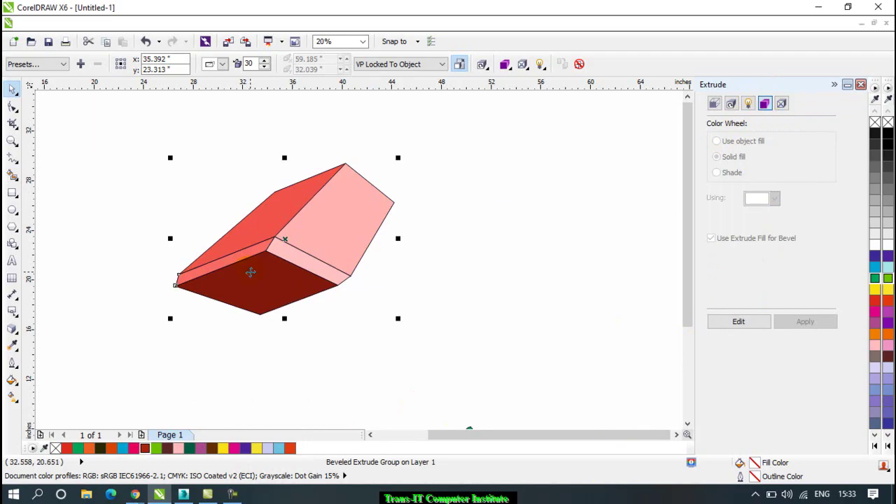
# Change the beveled extrusion's solid fill color to purple and apply it.
pyautogui.click(742, 322)
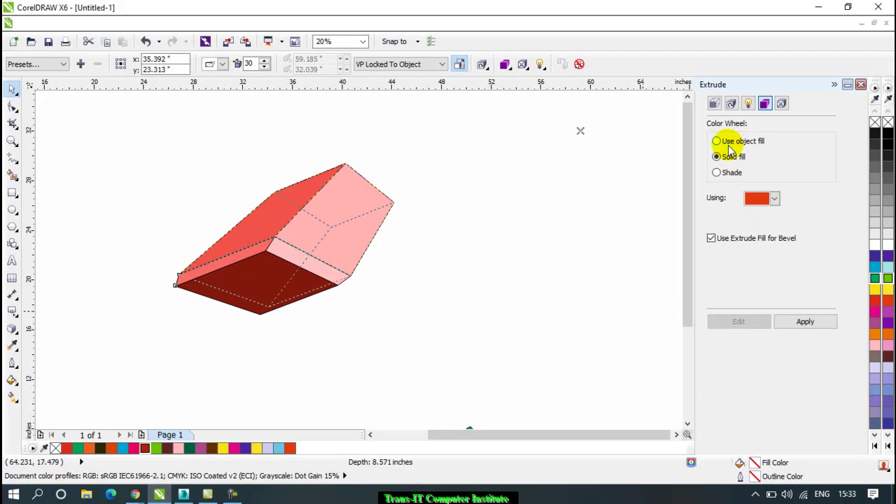
pyautogui.click(763, 199)
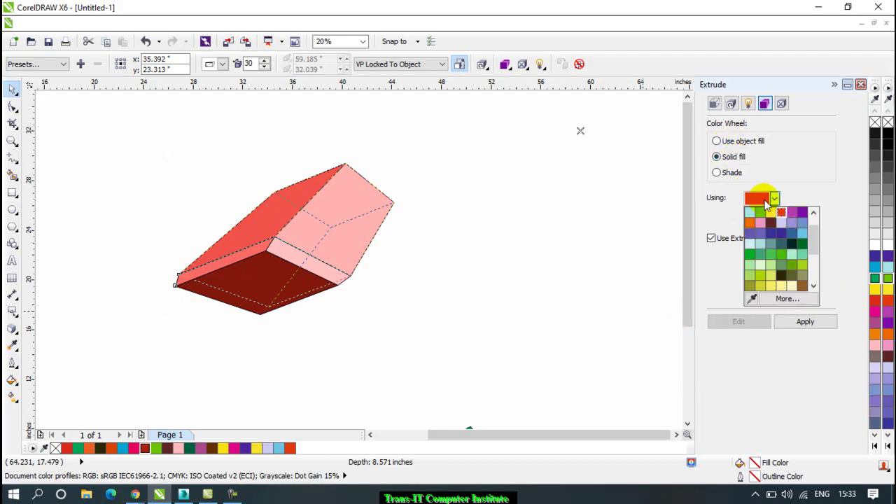
pyautogui.click(804, 214)
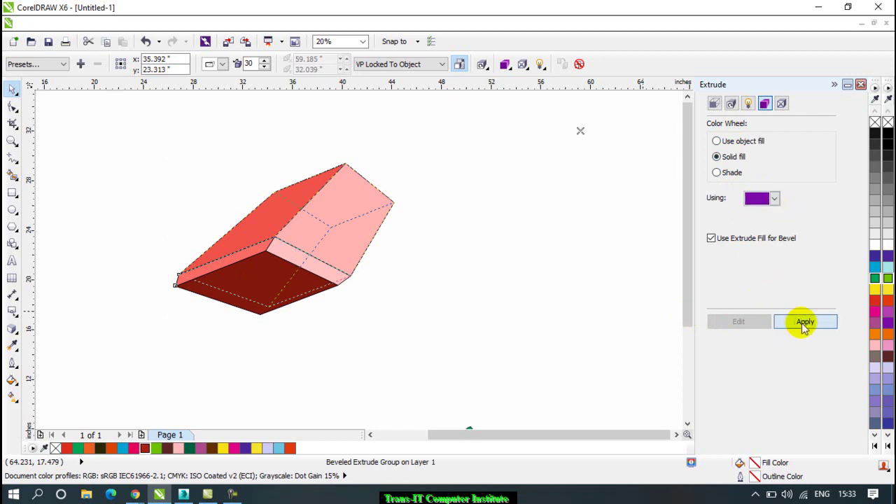
pyautogui.click(802, 323)
# Switch the extrusion's color to a shade running from yellow to red and apply it.
pyautogui.click(739, 321)
pyautogui.click(726, 172)
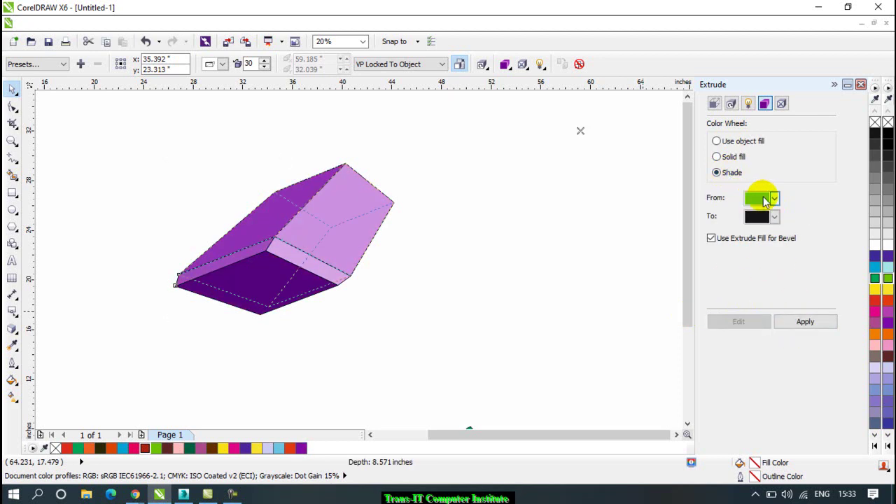
pyautogui.click(762, 199)
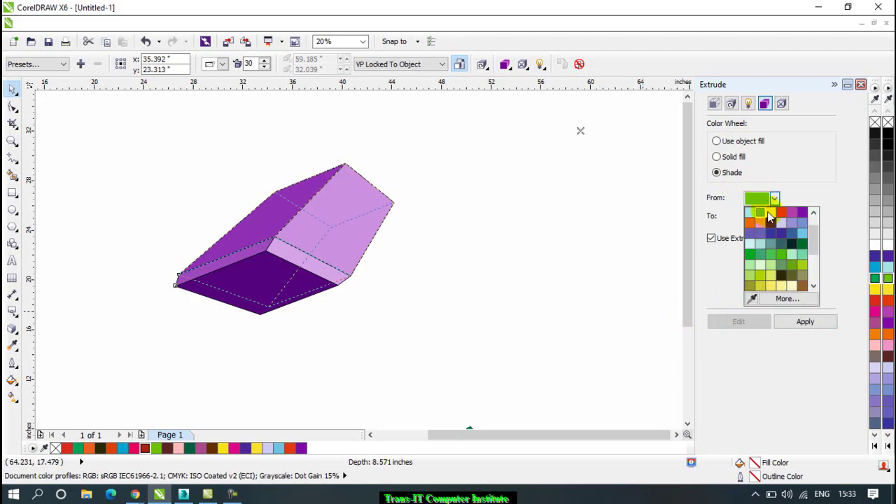
pyautogui.click(771, 212)
pyautogui.click(767, 218)
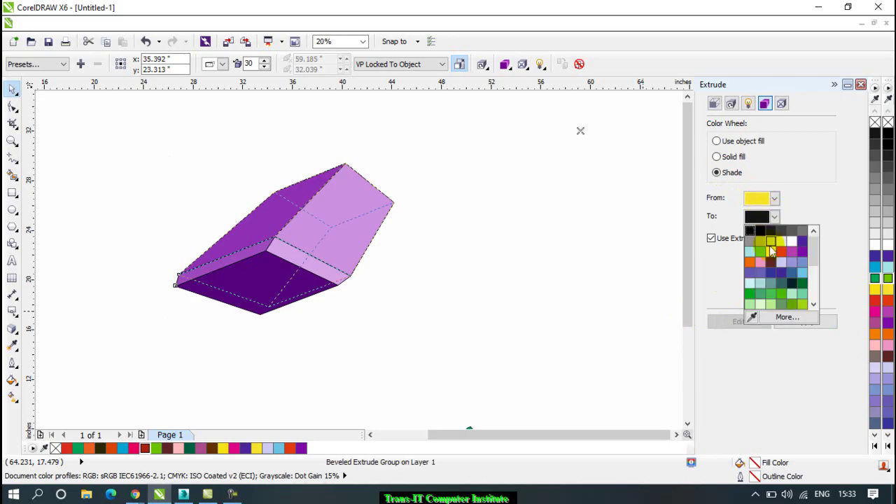
pyautogui.click(794, 239)
pyautogui.click(808, 323)
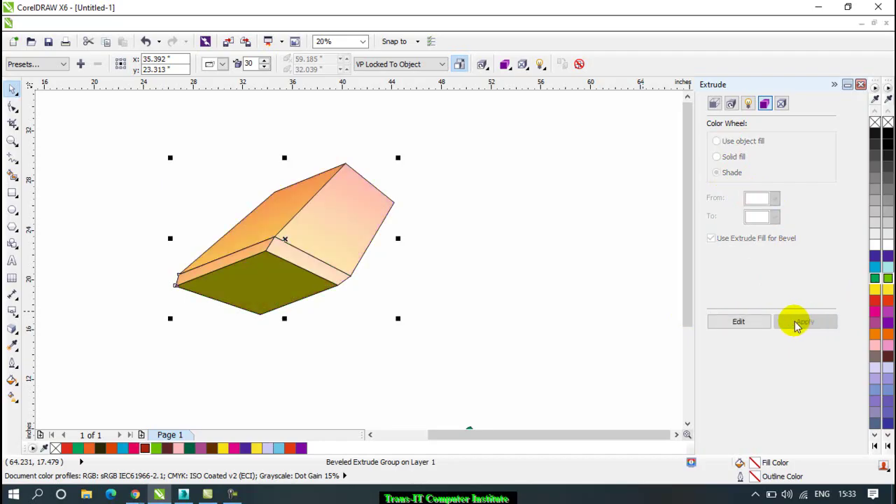
# Edit the extrusion's bevel to a depth of 0.703 inches and an angle of 54.3 degrees, and apply it.
pyautogui.click(782, 105)
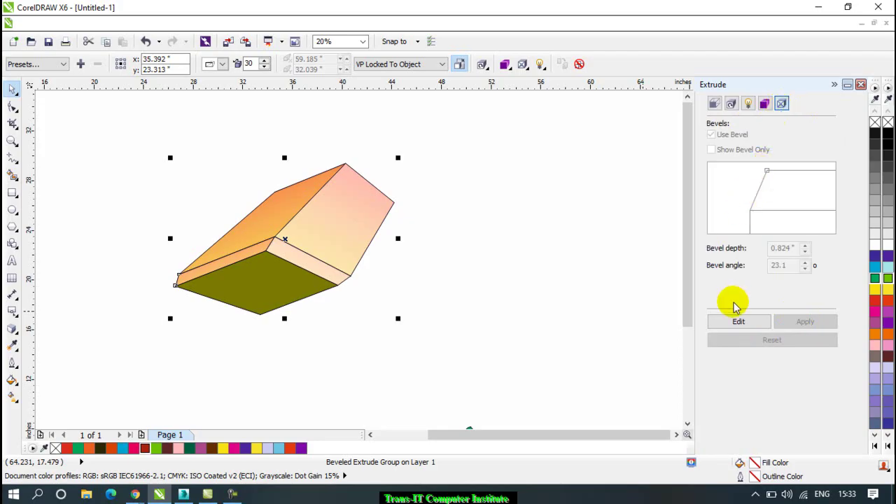
pyautogui.click(737, 322)
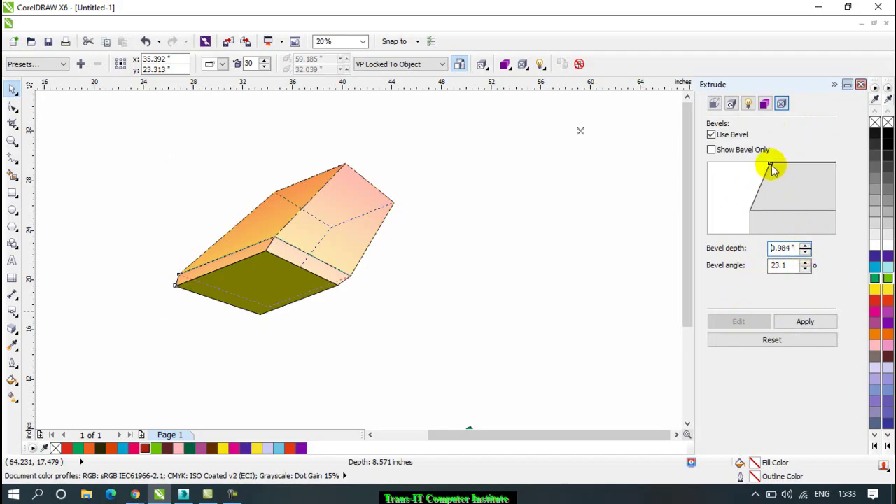
pyautogui.moveTo(771, 168); pyautogui.dragTo(766, 179)
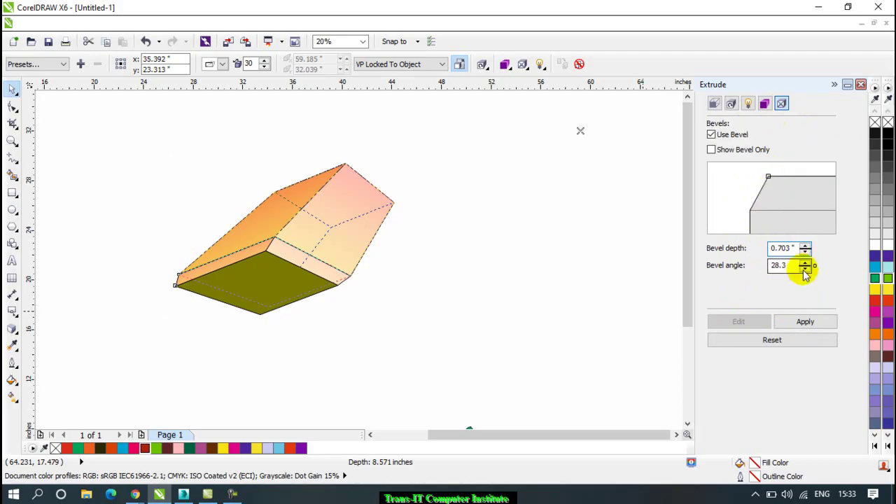
pyautogui.moveTo(806, 265); pyautogui.dragTo(807, 248)
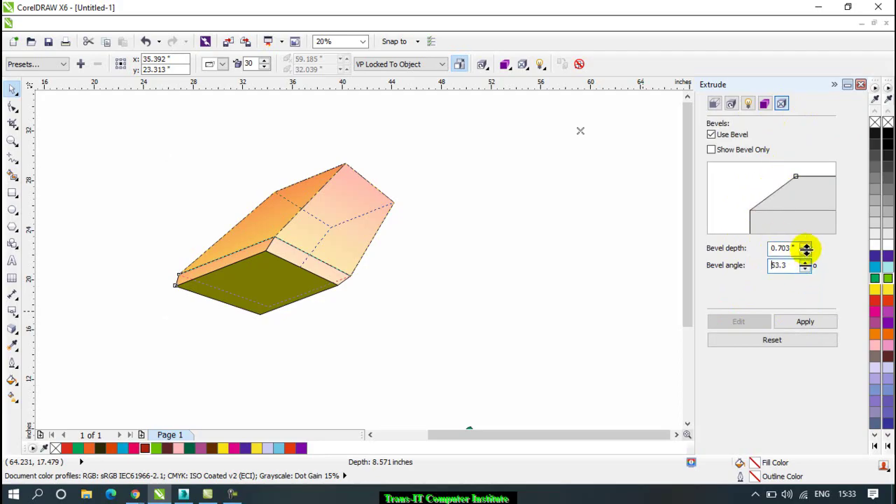
pyautogui.click(806, 329)
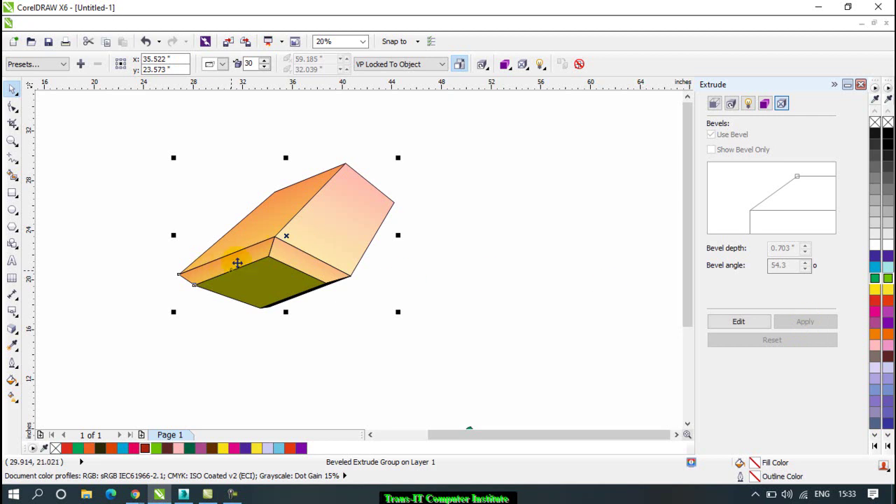
pyautogui.scroll(2, 291, 235)
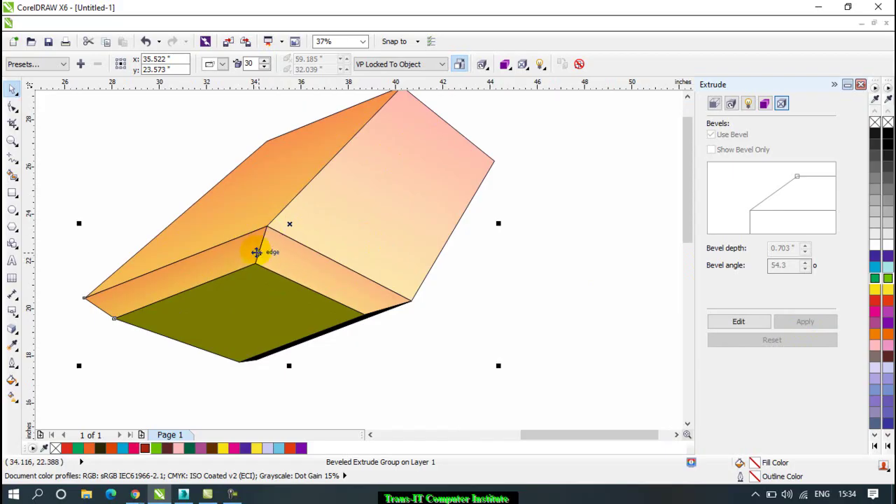
# Close the Extrude settings and deselect the beveled extrusion.
pyautogui.click(861, 84)
pyautogui.scroll(-2, 509, 221)
pyautogui.click(585, 204)
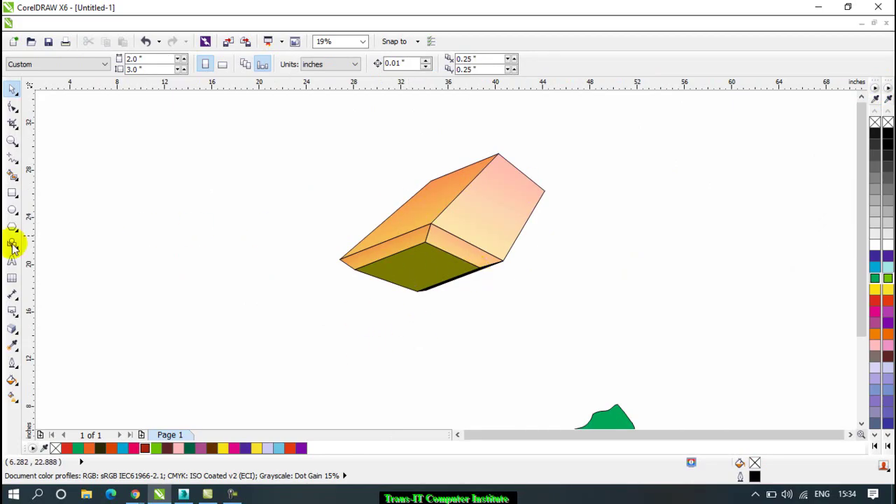
# Draw a circle about 10.1 inches in diameter in the empty area above and left of the extruded box.
pyautogui.click(17, 332)
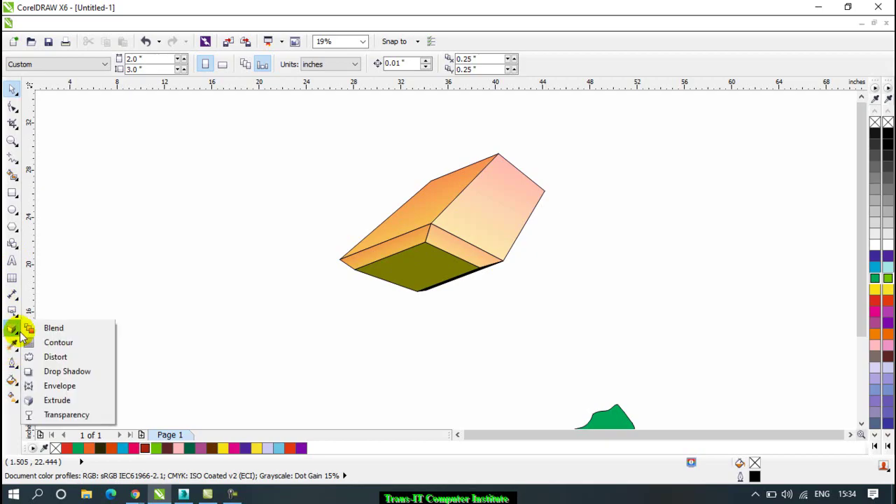
pyautogui.click(12, 208)
pyautogui.moveTo(256, 159); pyautogui.dragTo(330, 388)
pyautogui.moveTo(274, 180)
pyautogui.mouseDown()
pyautogui.moveTo(342, 282)
pyautogui.moveTo(332, 240)
pyautogui.mouseUp()
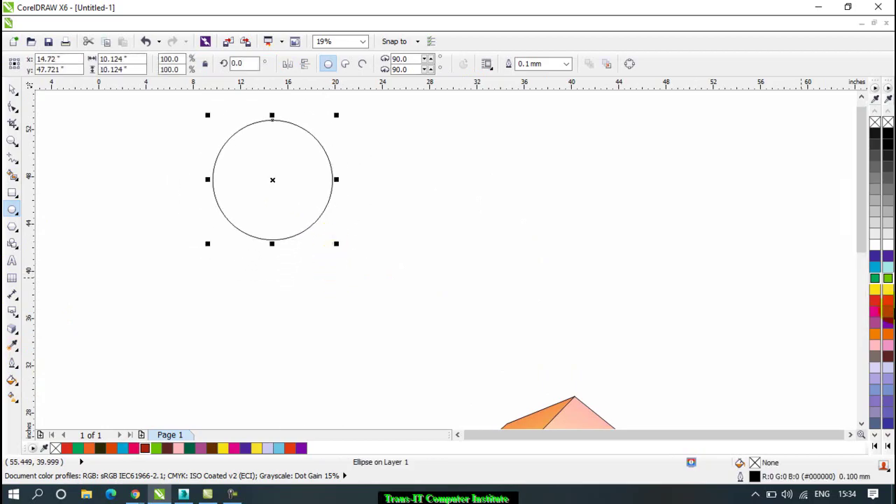
# Fill the circle with red and set its outline width to None.
pyautogui.click(880, 302)
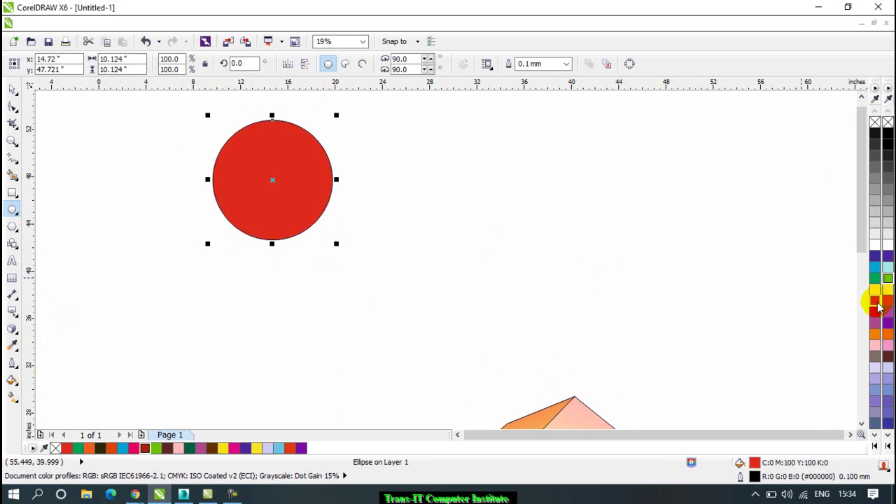
pyautogui.click(566, 63)
pyautogui.scroll(2, 568, 75)
pyautogui.click(554, 76)
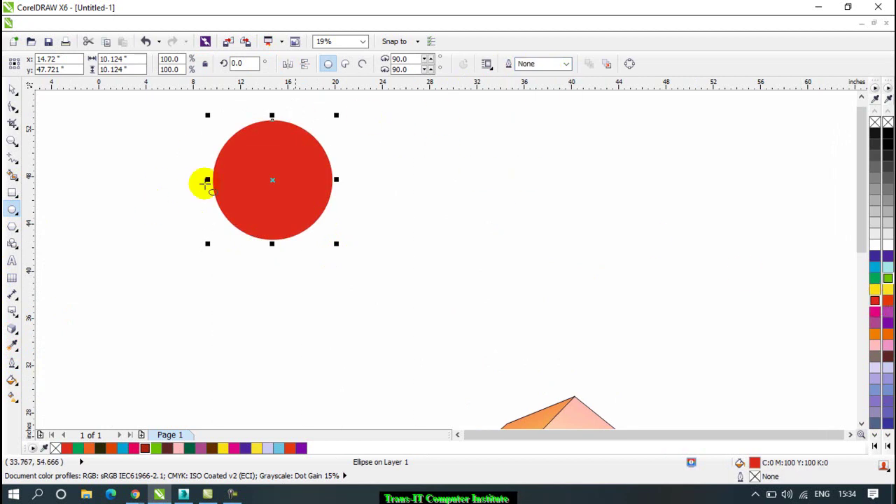
# Use the Transparency tool to apply a linear transparency from the circle's center to its right edge.
pyautogui.click(11, 332)
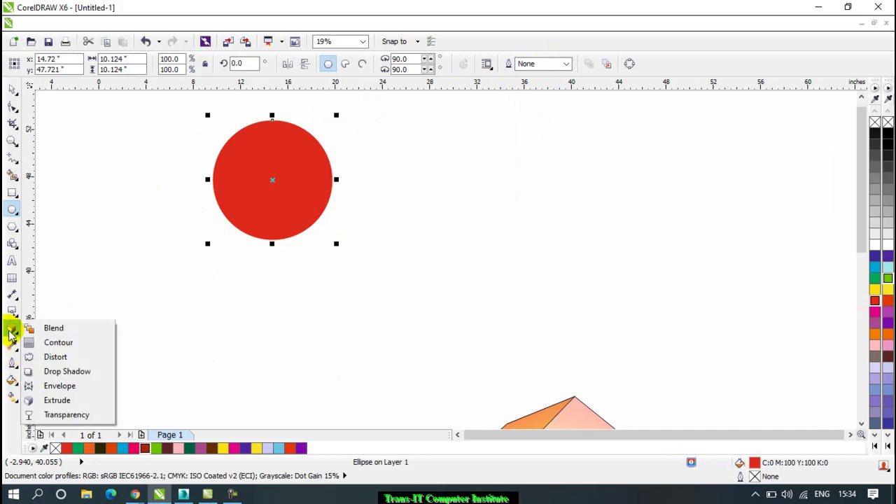
pyautogui.click(64, 415)
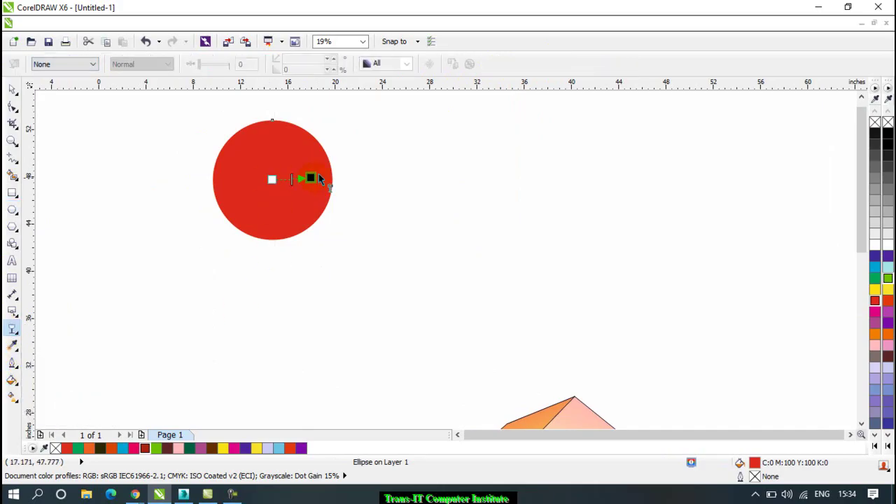
pyautogui.moveTo(334, 178); pyautogui.dragTo(332, 182)
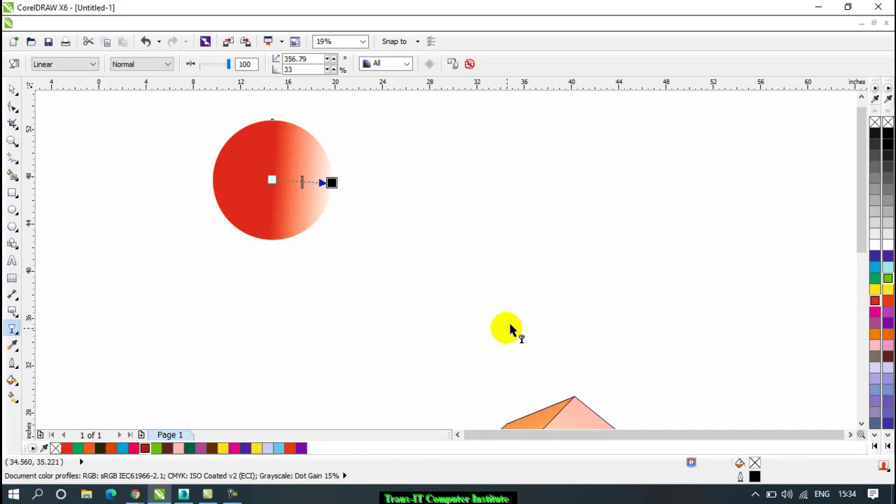
# Reset the circle's transparency type to None and try the Uniform type.
pyautogui.click(53, 67)
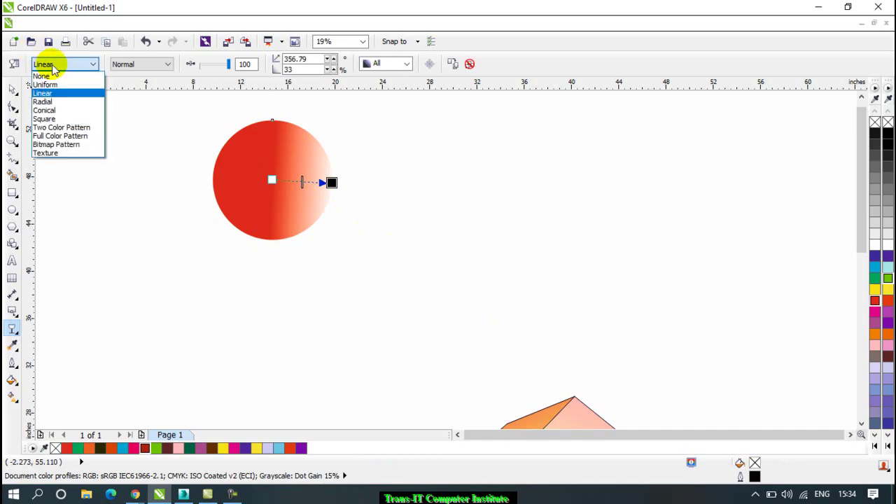
pyautogui.click(58, 73)
pyautogui.click(61, 66)
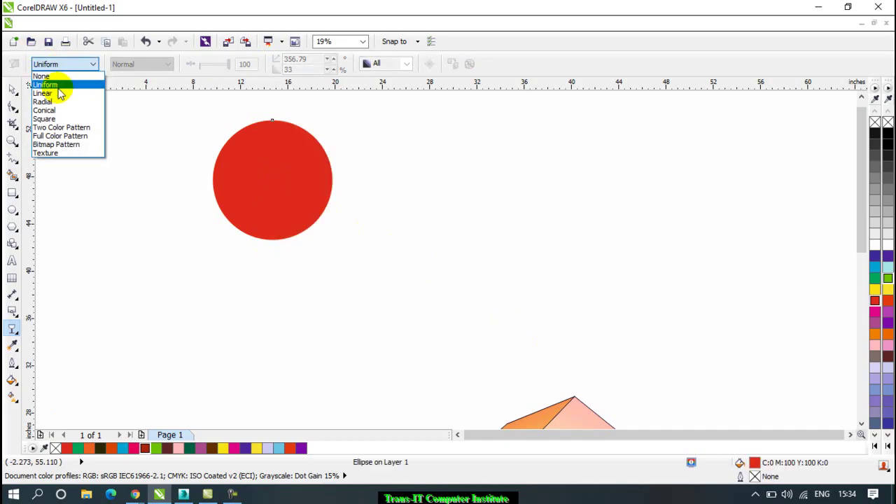
pyautogui.click(60, 81)
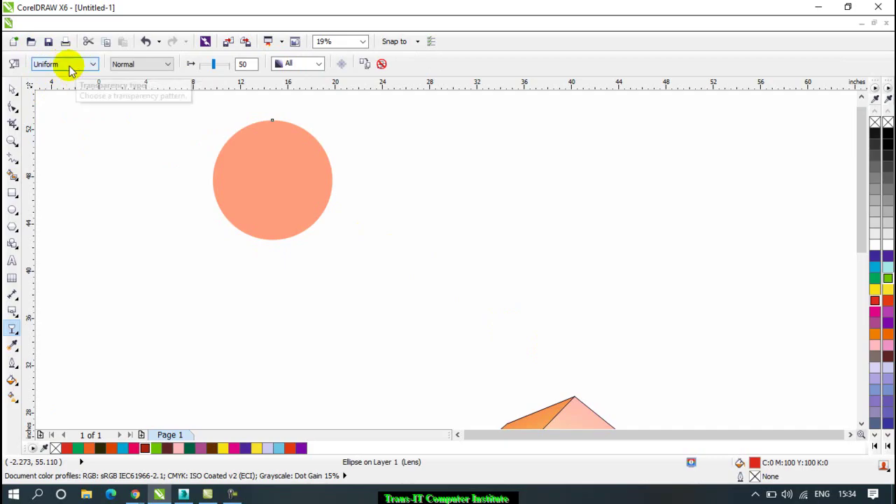
# Try a Linear transparency on the circle and shift its midpoint slightly to the right.
pyautogui.click(70, 65)
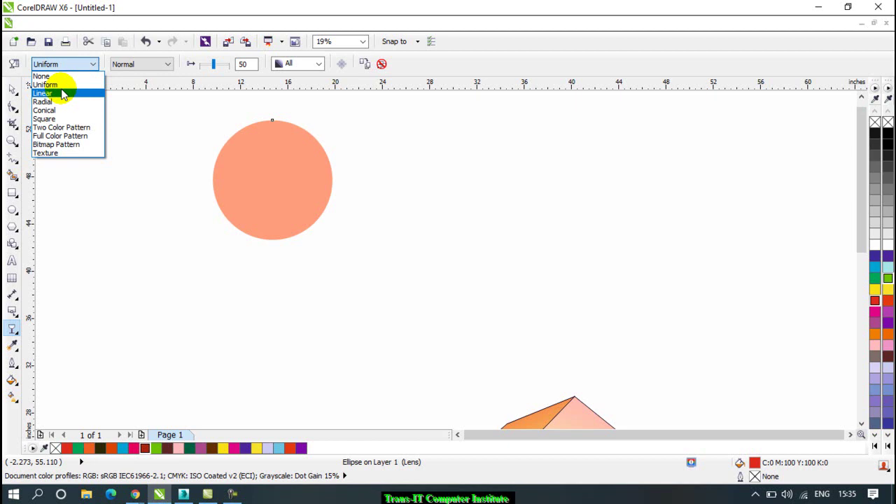
pyautogui.click(61, 94)
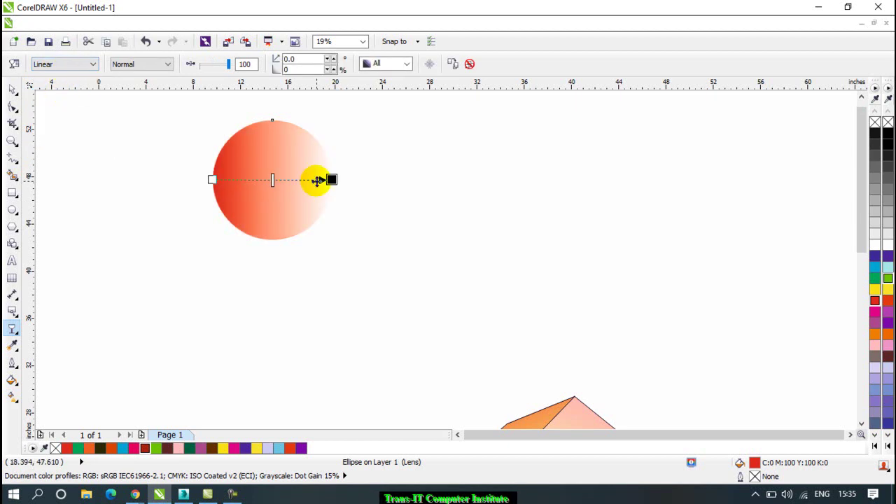
pyautogui.moveTo(272, 180)
pyautogui.mouseDown()
pyautogui.moveTo(253, 180)
pyautogui.moveTo(280, 180)
pyautogui.moveTo(248, 180)
pyautogui.moveTo(278, 180)
pyautogui.mouseUp()
# Switch the circle's transparency type to Radial, try Conical and return to Radial.
pyautogui.click(40, 64)
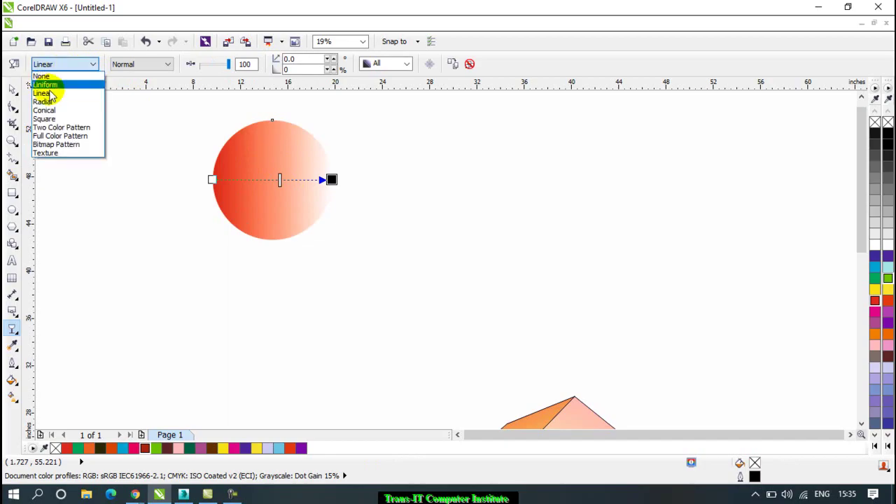
pyautogui.click(43, 101)
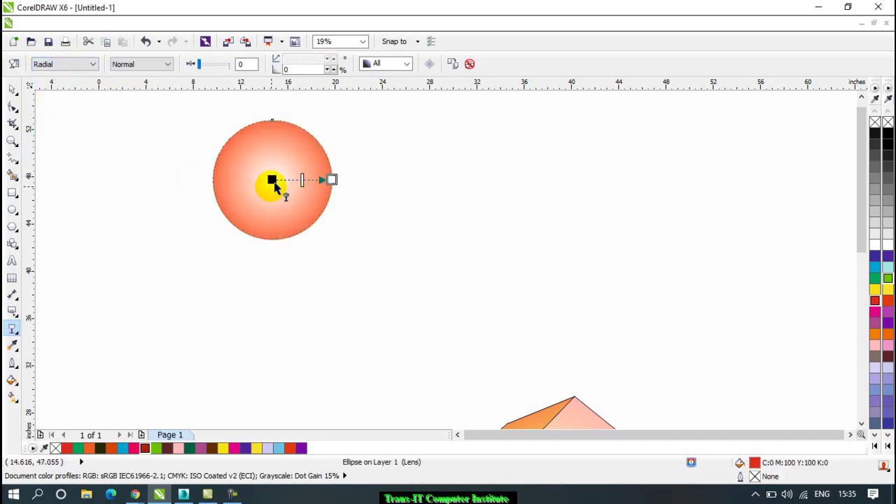
pyautogui.click(50, 63)
pyautogui.click(60, 108)
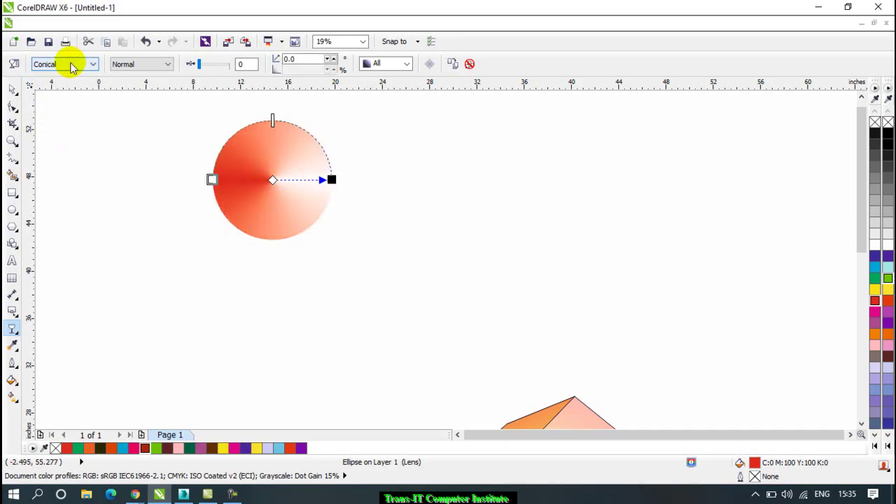
pyautogui.click(73, 67)
pyautogui.click(63, 103)
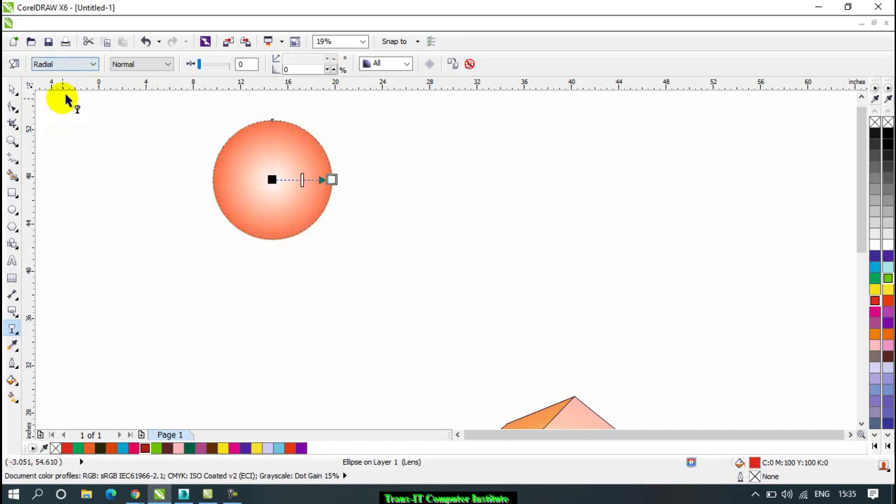
# Try the Saturation transparency operation on the circle and settle on Multiply.
pyautogui.click(164, 65)
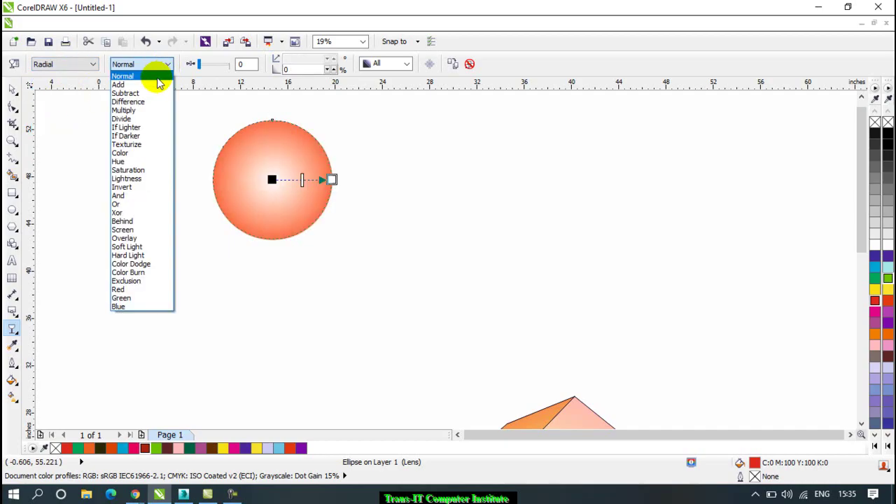
pyautogui.click(126, 170)
pyautogui.click(149, 65)
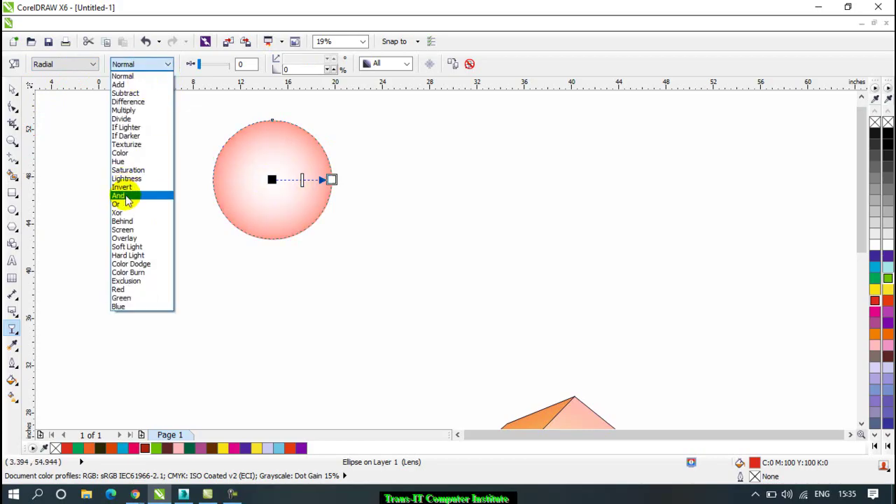
pyautogui.click(138, 110)
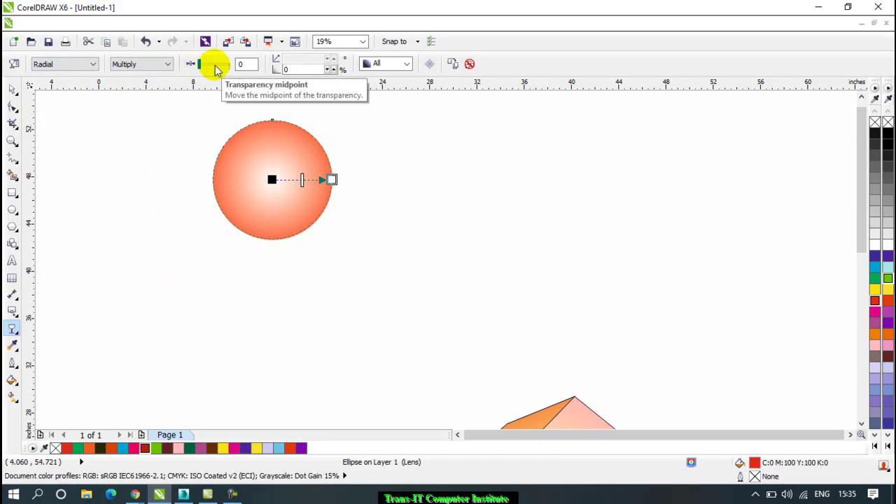
# Set the circle's transparency midpoint value to 2 and deselect the circle.
pyautogui.moveTo(201, 65)
pyautogui.mouseDown()
pyautogui.moveTo(217, 68)
pyautogui.moveTo(200, 66)
pyautogui.mouseUp()
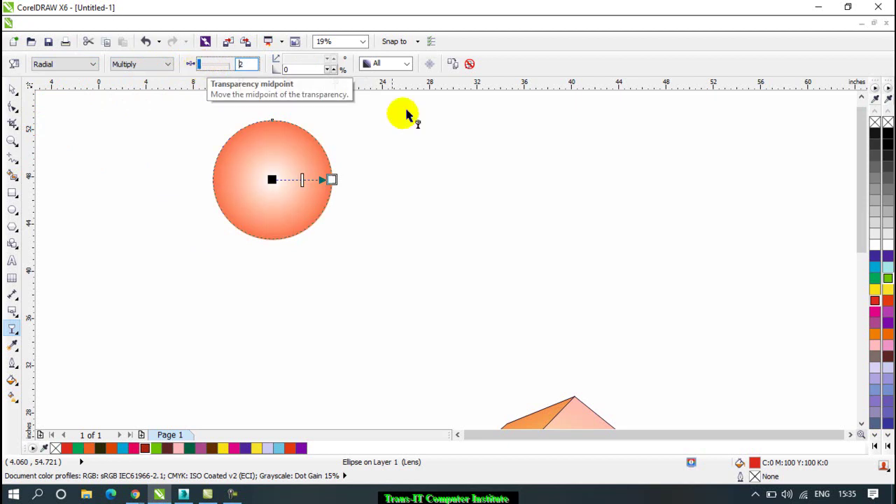
pyautogui.click(12, 88)
pyautogui.click(79, 201)
pyautogui.scroll(-2, 349, 297)
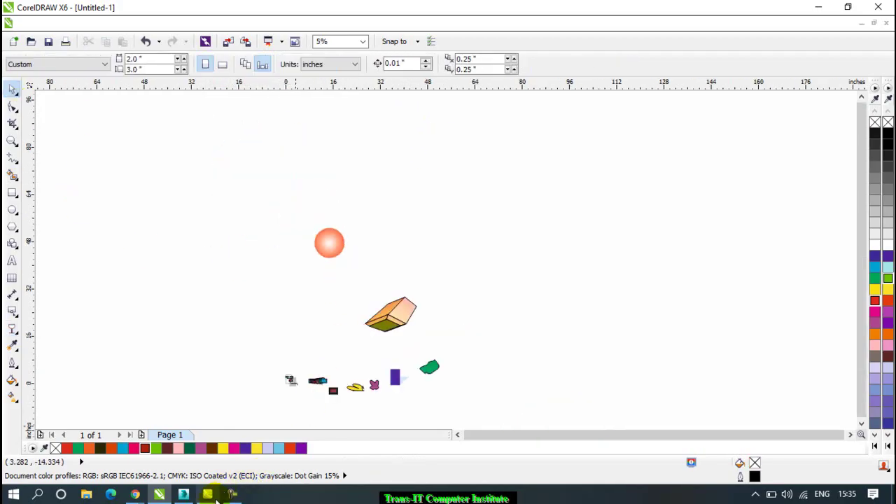